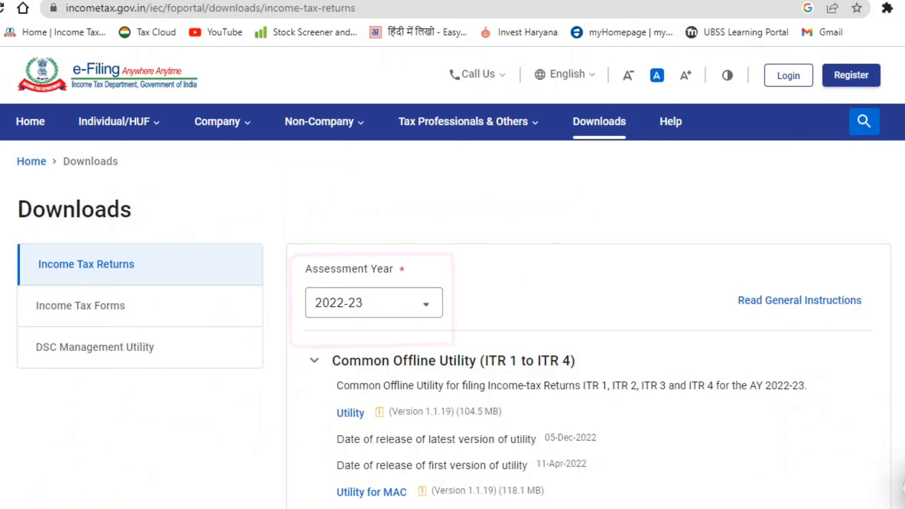
Step: Download the Excel-based utility for ITR 3, assessment year 2022-23, from the Income Tax Returns downloads
scroll(593, 314, down, 4)
scroll(592, 307, down, 7)
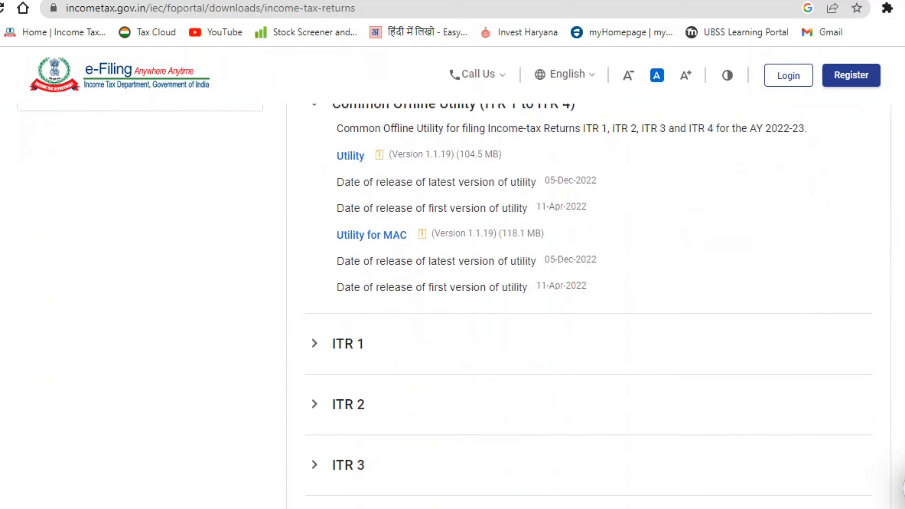
scroll(589, 307, down, 1)
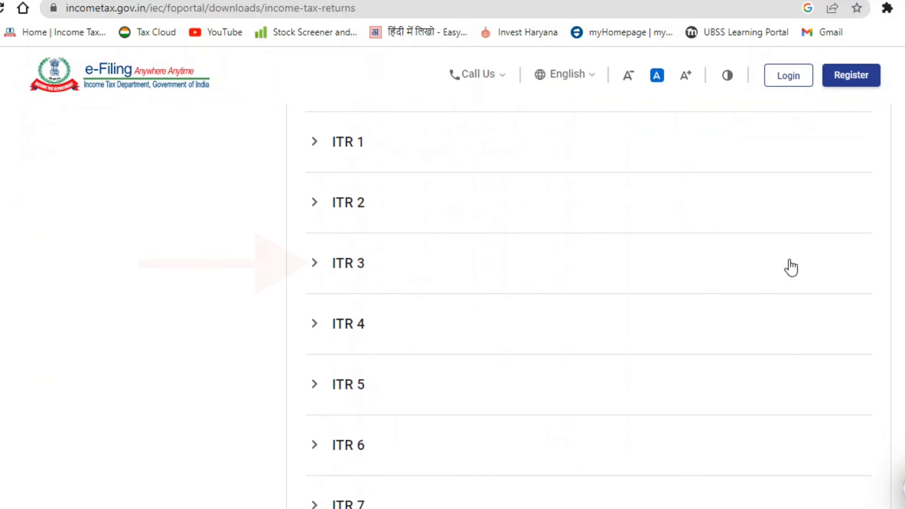
click(349, 263)
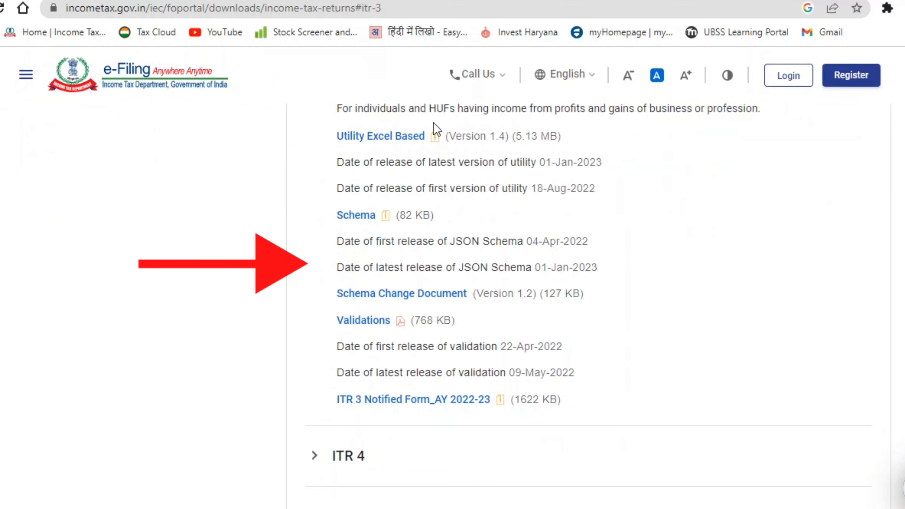
scroll(434, 125, up, 1)
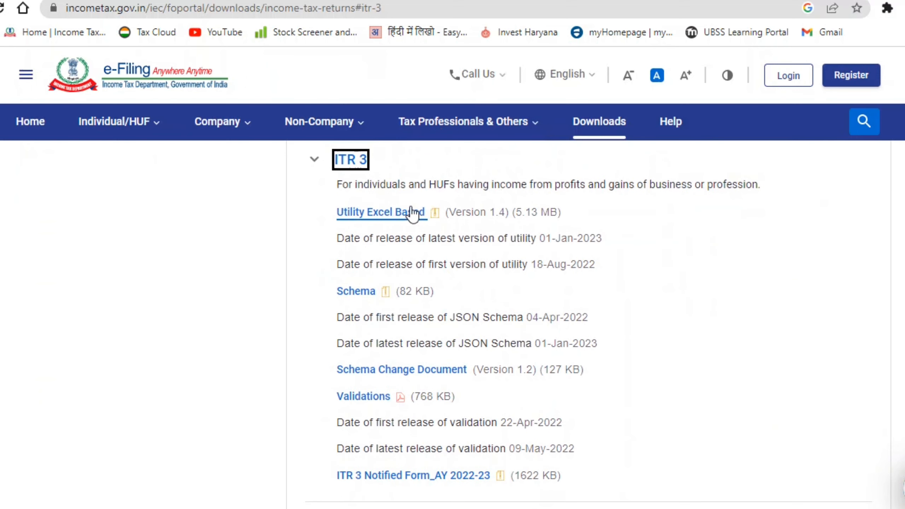
click(389, 214)
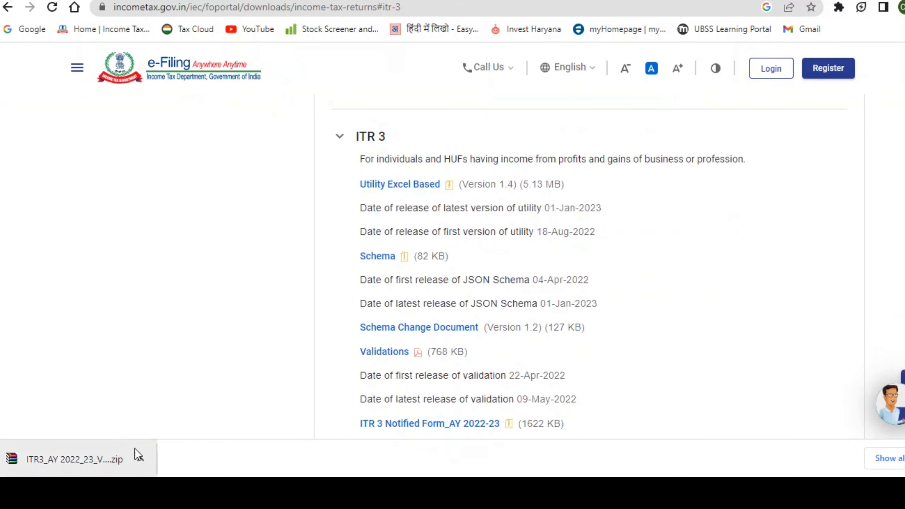
Step: Show the downloaded ITR3_AY 2022_23_V1.4 archive in its folder and extract it there
click(144, 457)
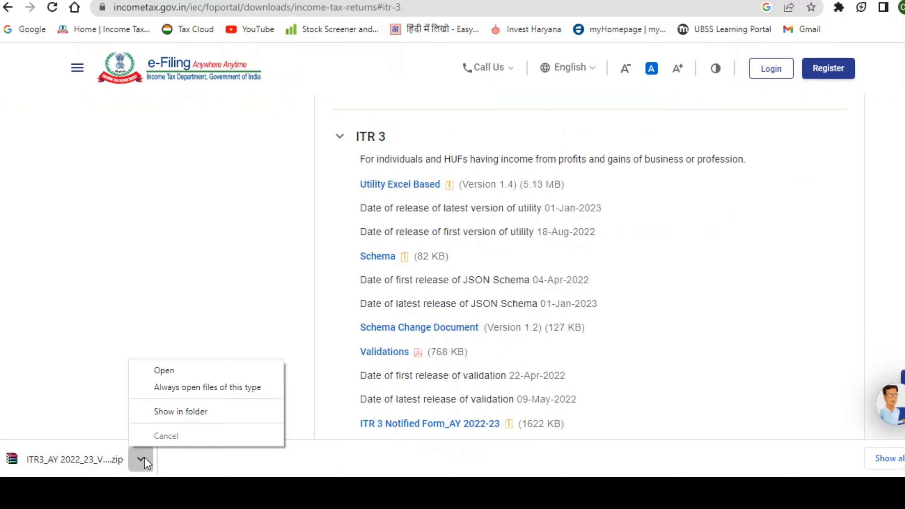
click(174, 416)
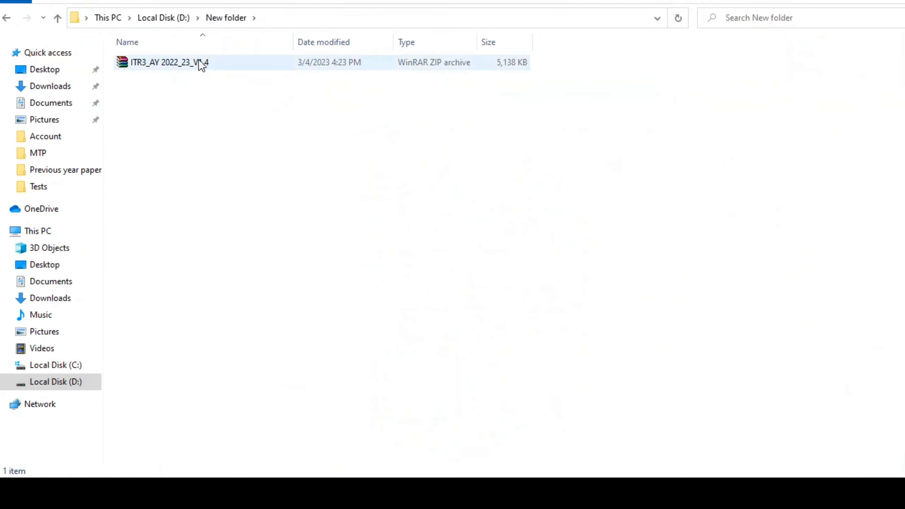
click(199, 61)
right_click(199, 61)
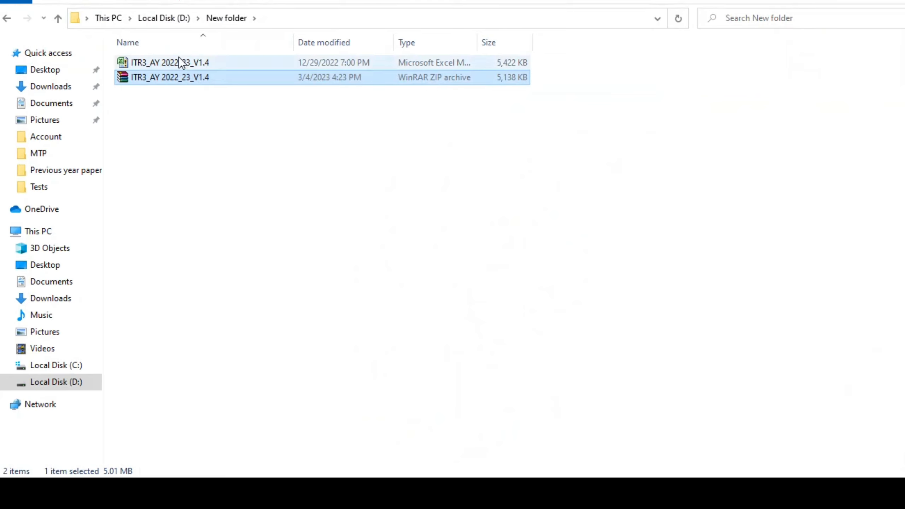
Step: Open the extracted ITR3_AY 2022_23_V1.4 workbook in Excel and enable its macros
double_click(162, 63)
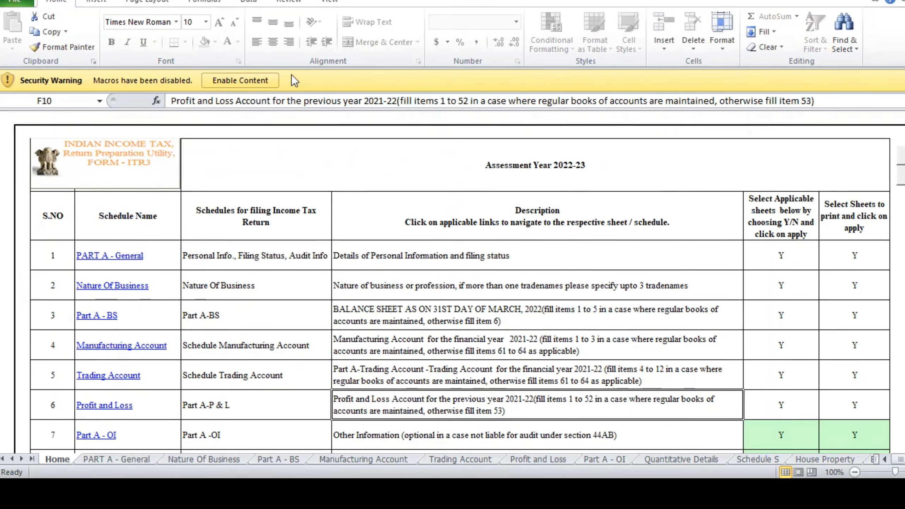
click(262, 81)
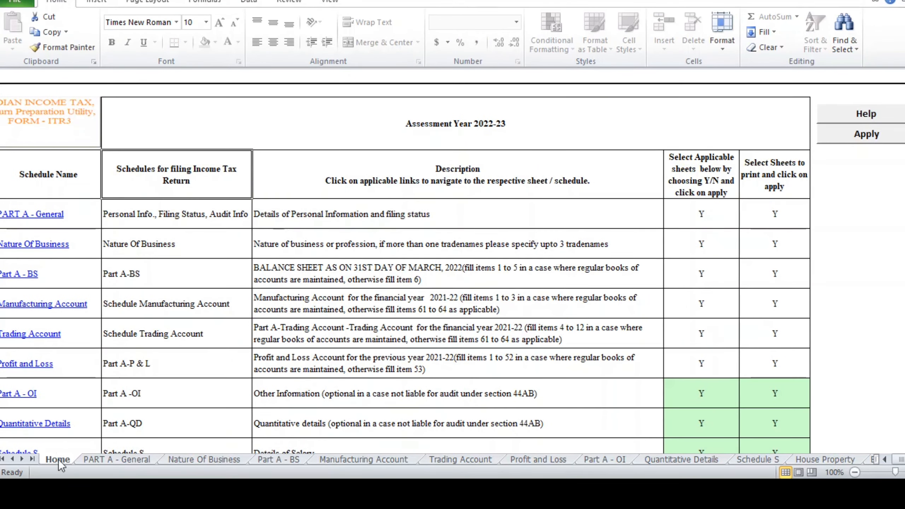
Step: Examine the Home sheet's list of schedules, their descriptions and the Y/N columns for applicable and printed sheets
scroll(488, 338, right, 2)
scroll(489, 338, left, 1)
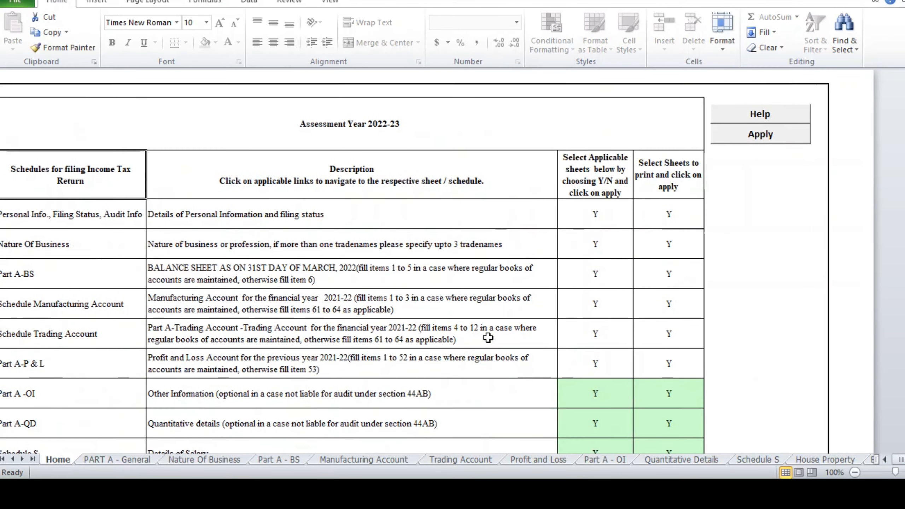
scroll(489, 338, down, 1)
scroll(489, 338, down, 3)
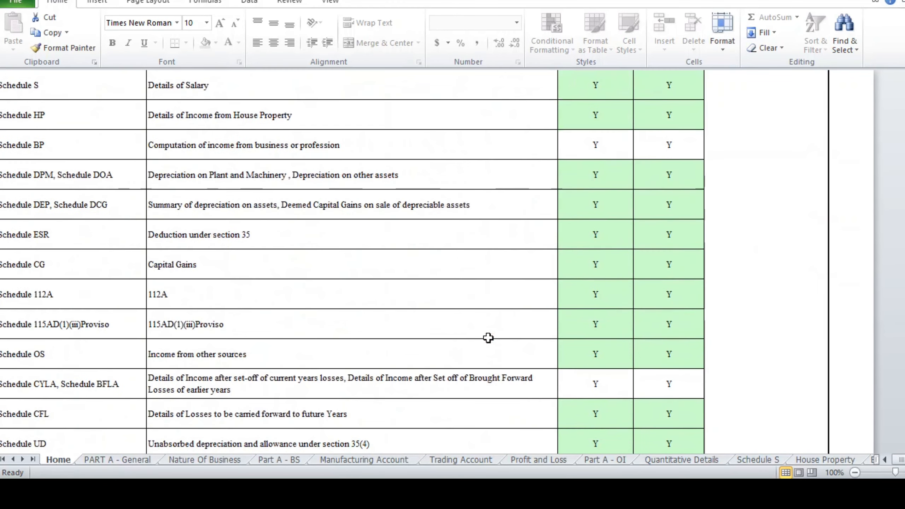
scroll(488, 338, up, 4)
scroll(489, 338, up, 1)
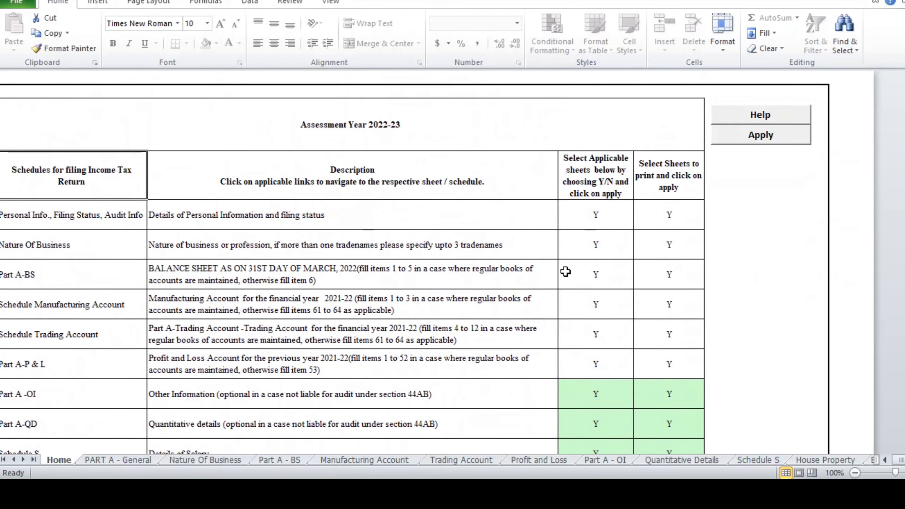
scroll(564, 271, up, 1)
scroll(615, 257, right, 3)
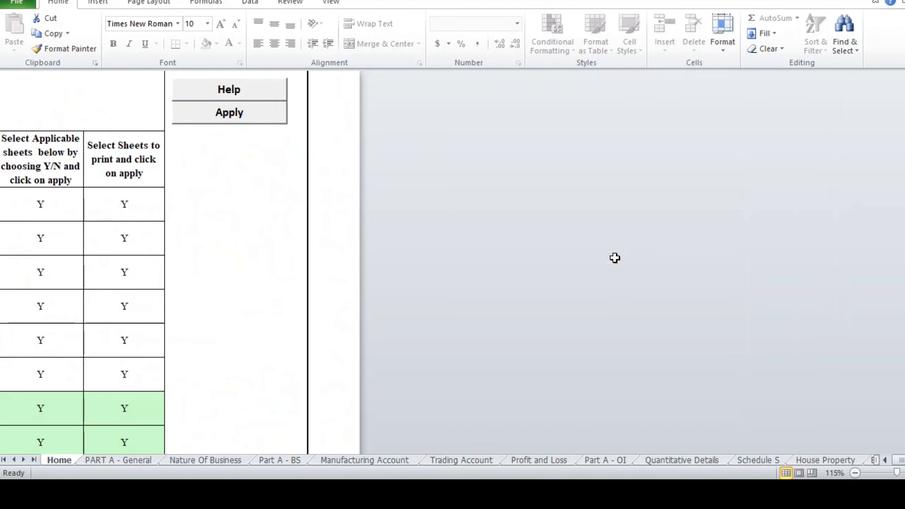
scroll(615, 258, left, 3)
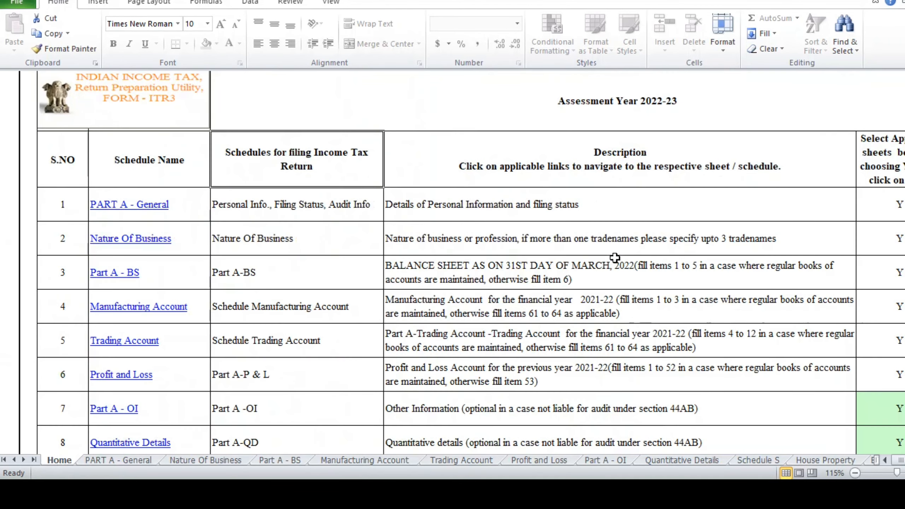
click(890, 198)
key(Down)
key(Down)
key(Down)
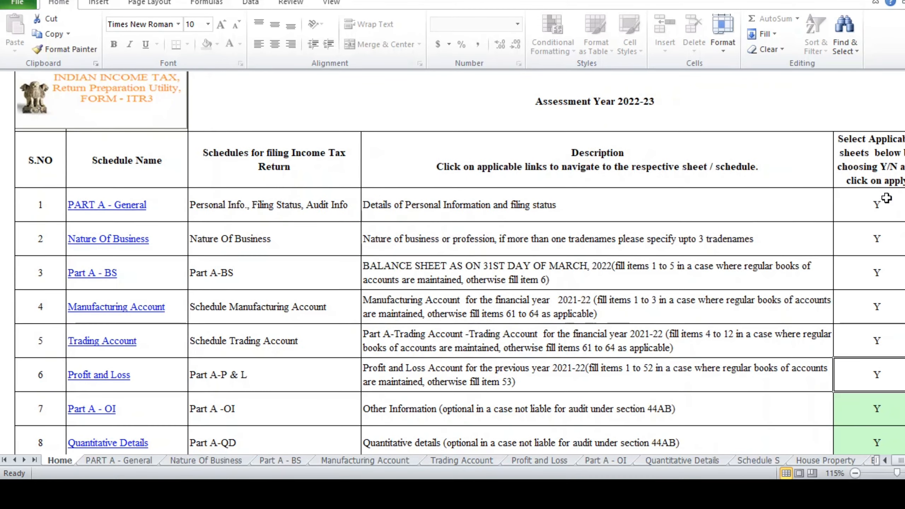
scroll(860, 303, down, 2)
scroll(860, 302, down, 1)
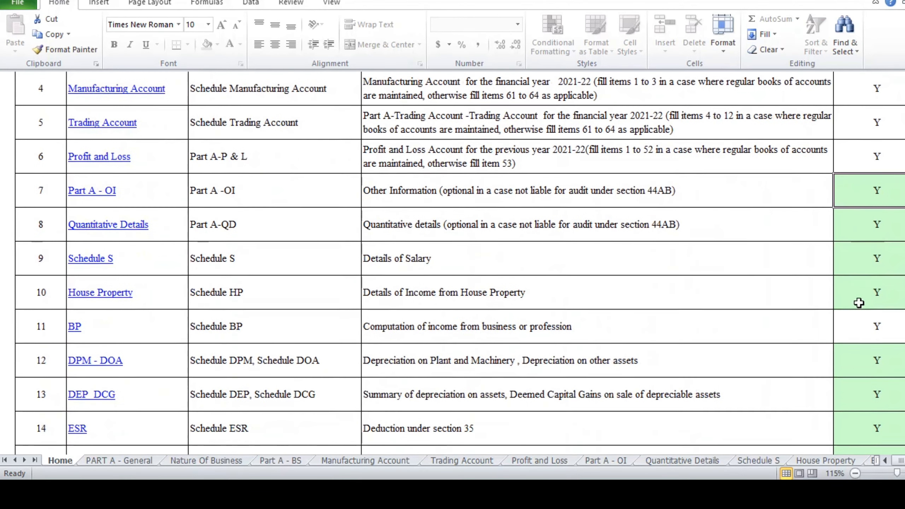
Step: Set Part A-OI to N in both the applicable-sheets and sheets-to-print columns
scroll(859, 302, right, 3)
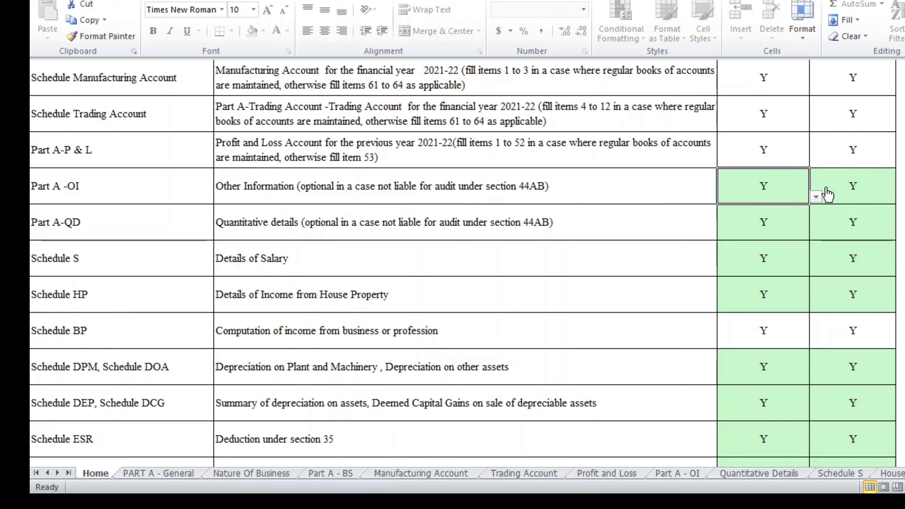
click(816, 197)
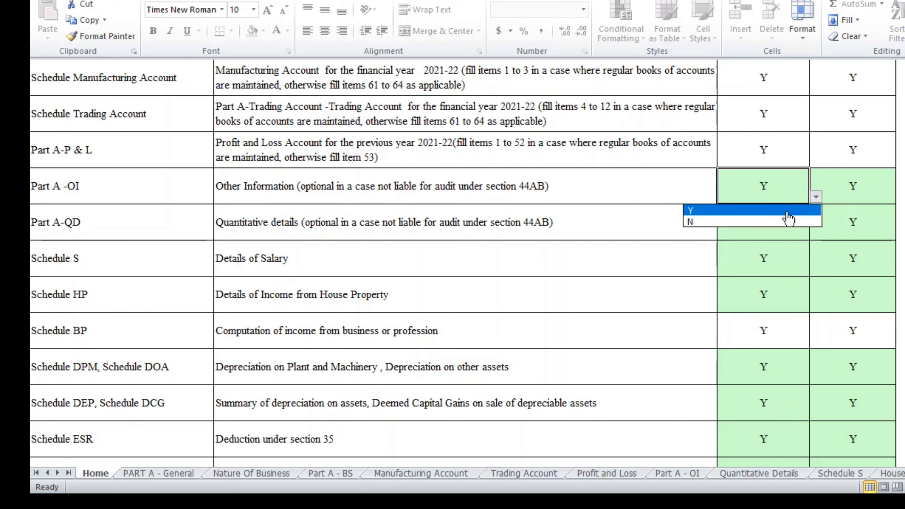
click(772, 221)
click(877, 194)
click(901, 197)
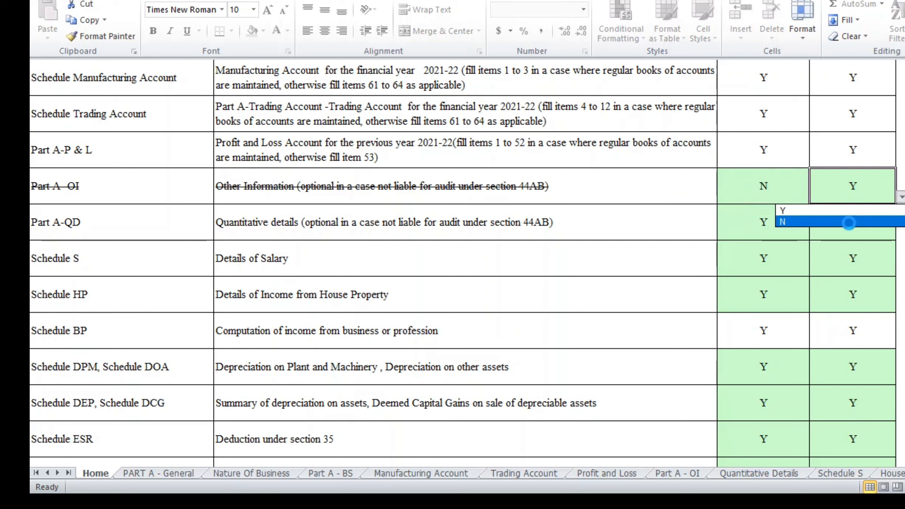
click(849, 220)
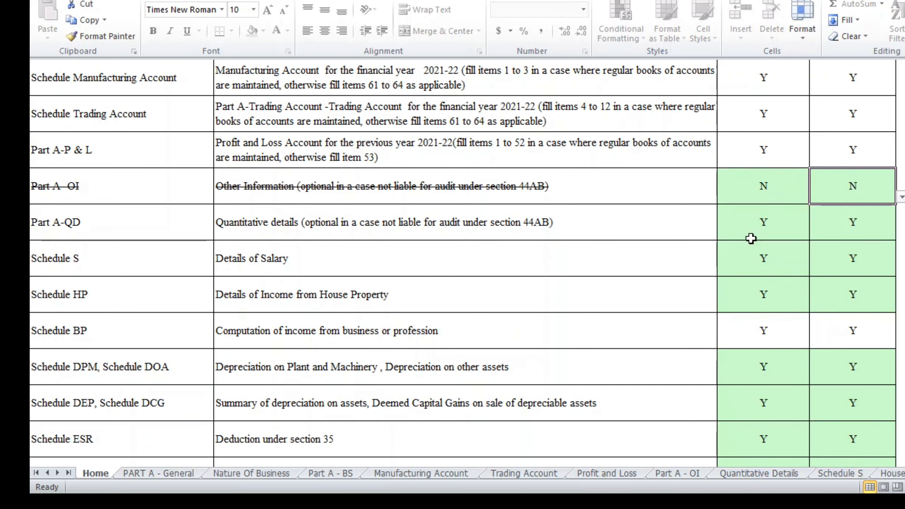
Step: Review the Home sheet's schedules from quantitative details through capital gains and losses, checking the Y/N choice for Schedule OS
scroll(751, 238, down, 2)
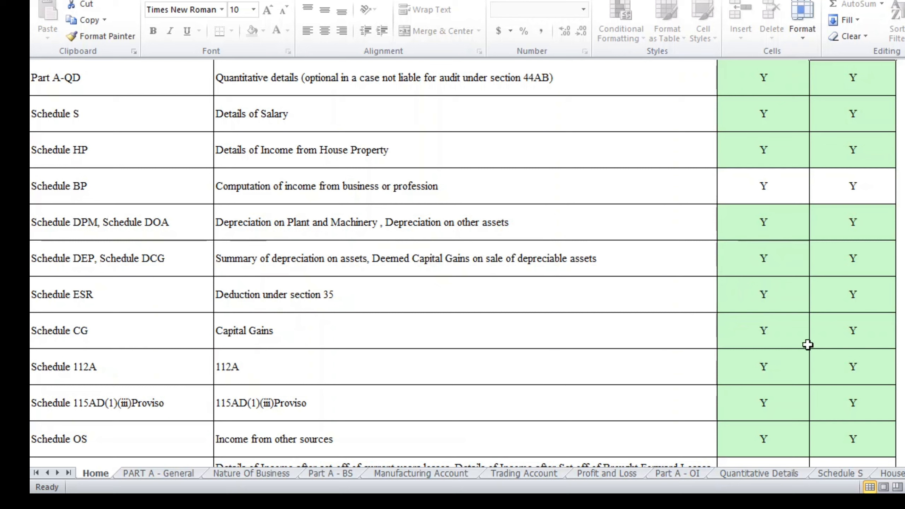
scroll(545, 351, down, 3)
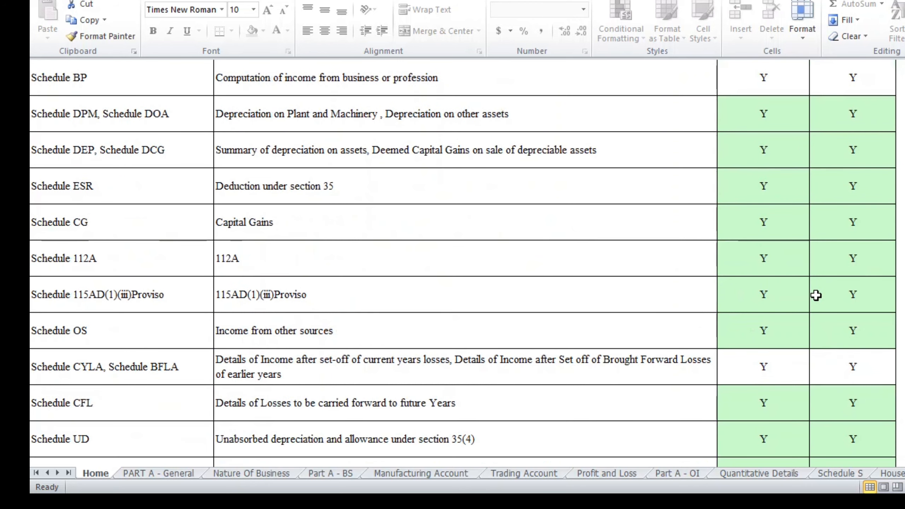
scroll(340, 306, down, 2)
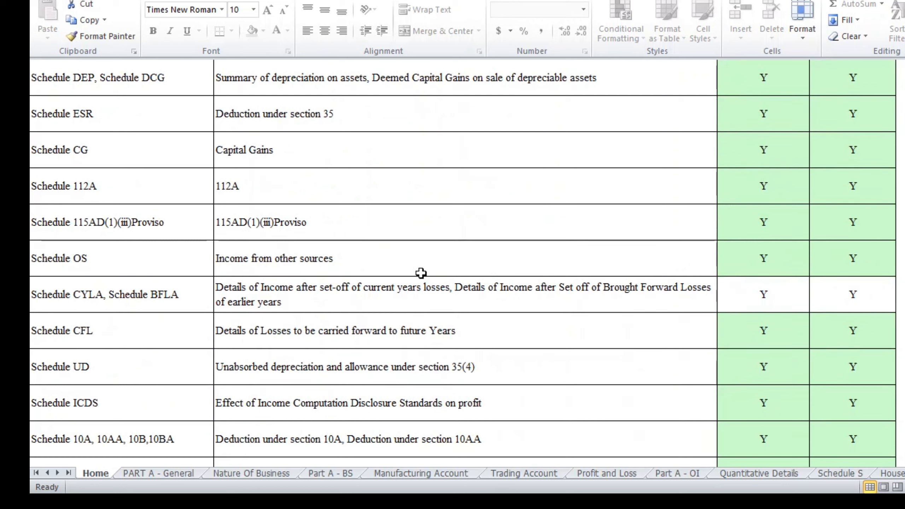
click(789, 262)
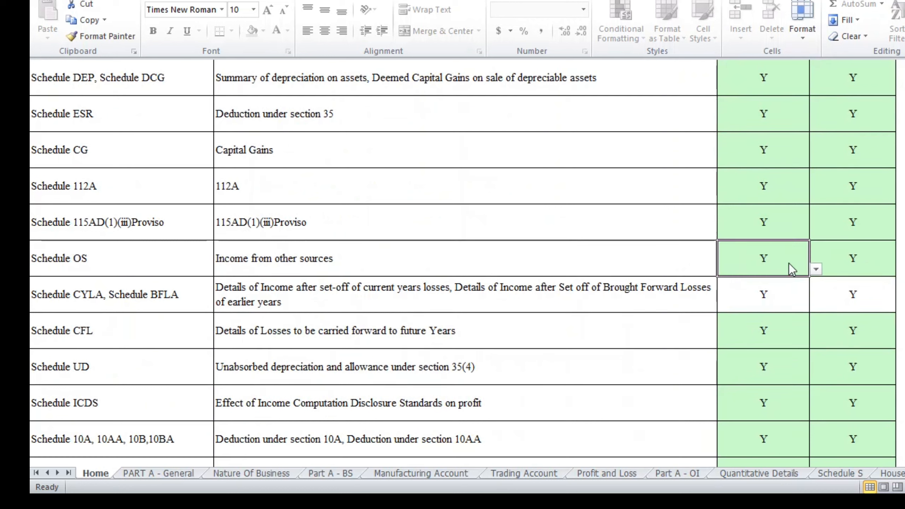
click(603, 248)
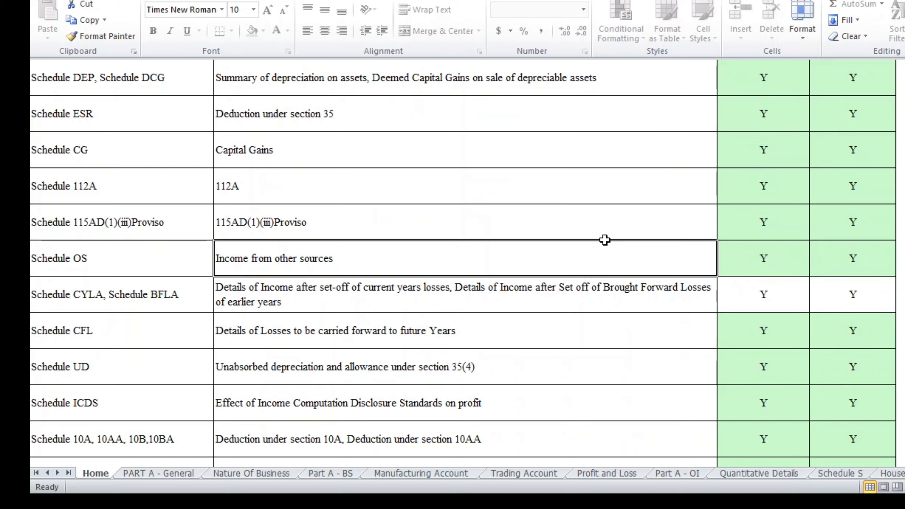
scroll(604, 240, down, 1)
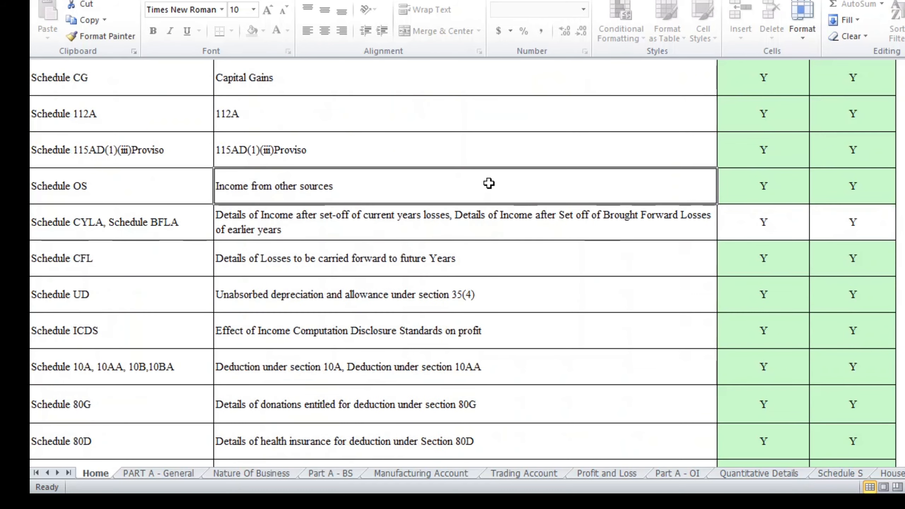
scroll(551, 234, down, 1)
scroll(551, 234, down, 1)
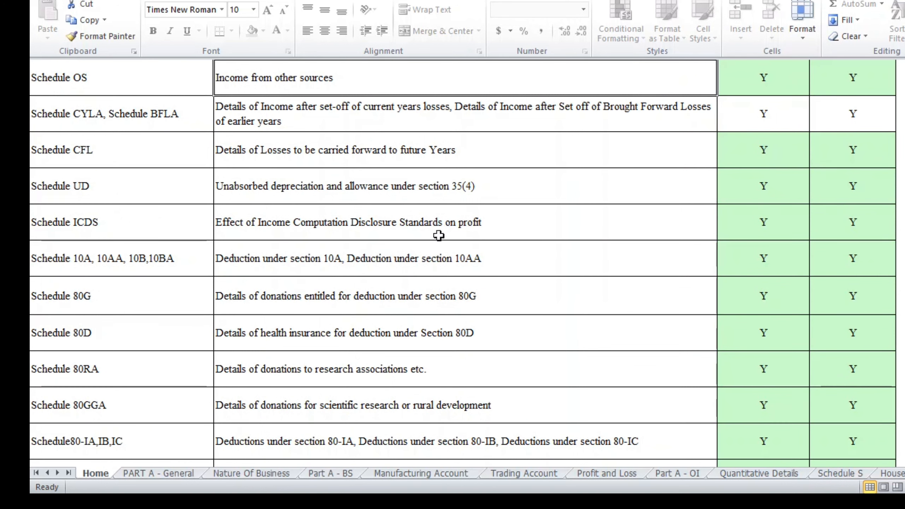
Step: Review the deduction and special-income schedules, checking the applicability choices for Schedule VIA and Schedule 80D
scroll(439, 236, down, 1)
scroll(439, 236, down, 1)
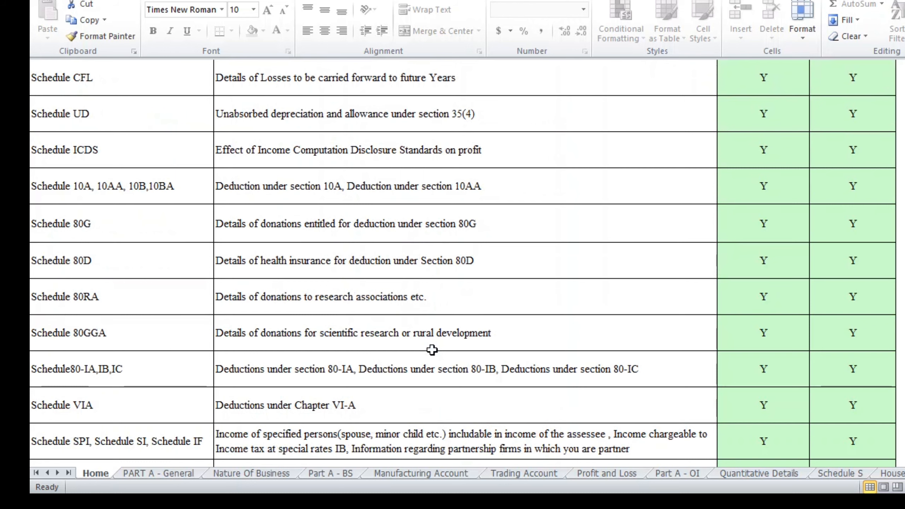
scroll(432, 350, down, 2)
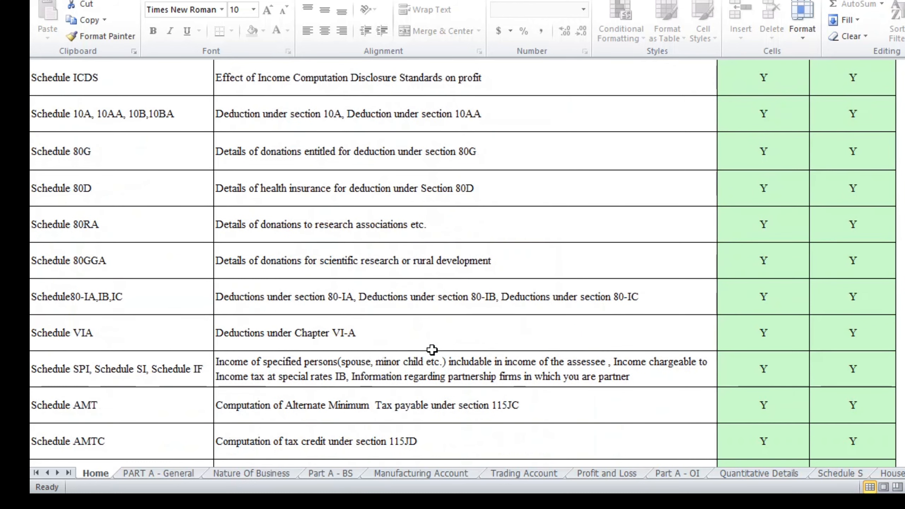
scroll(432, 350, down, 1)
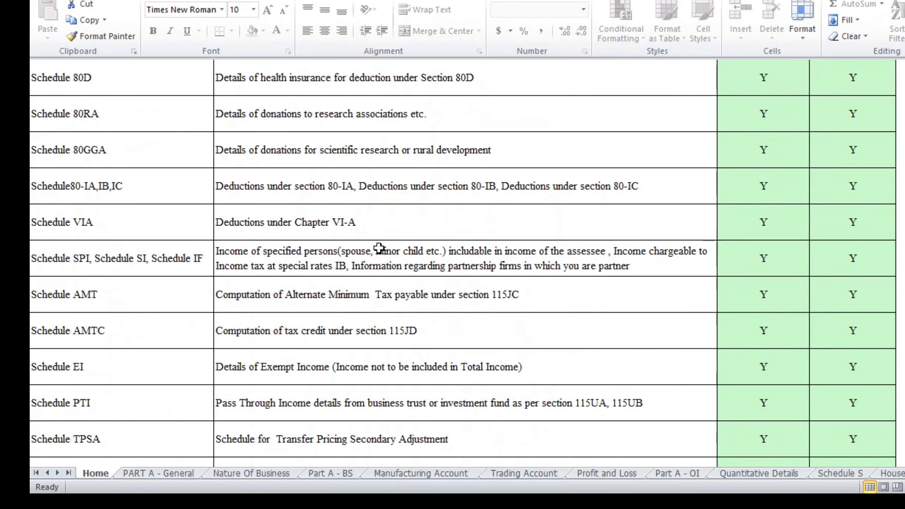
click(280, 218)
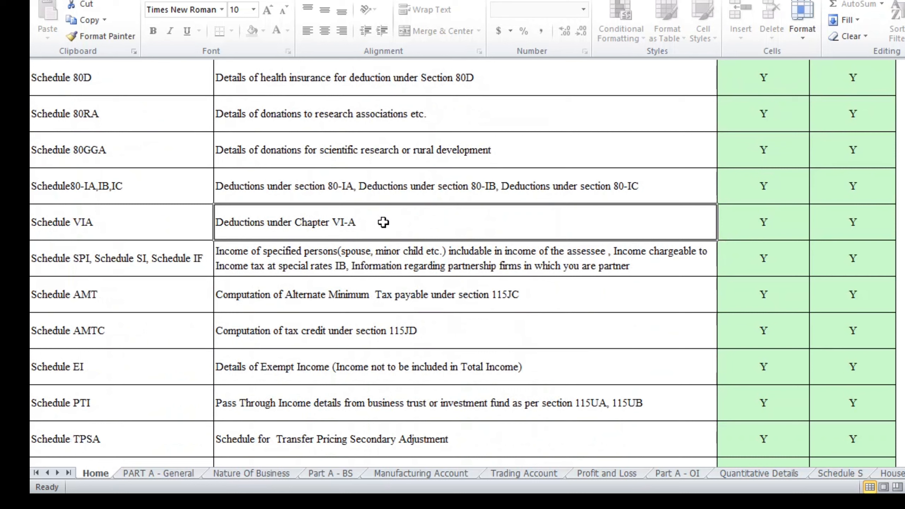
click(734, 221)
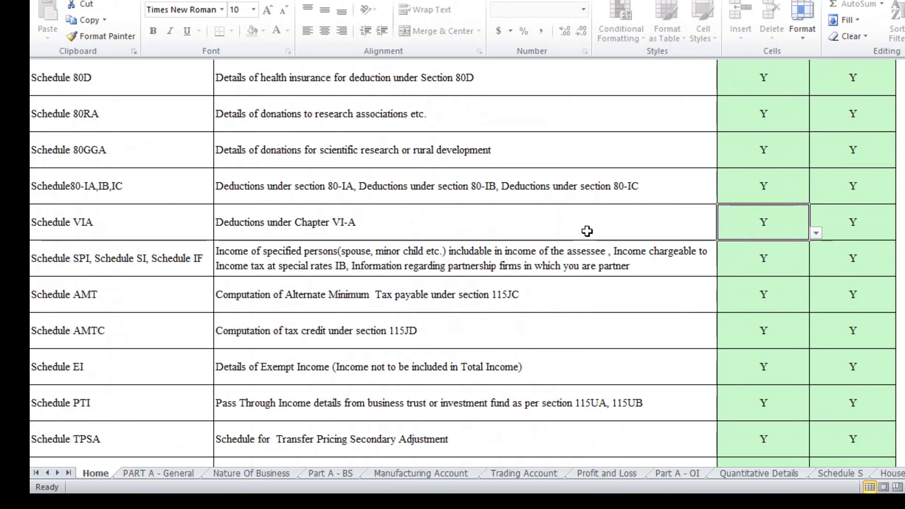
click(405, 87)
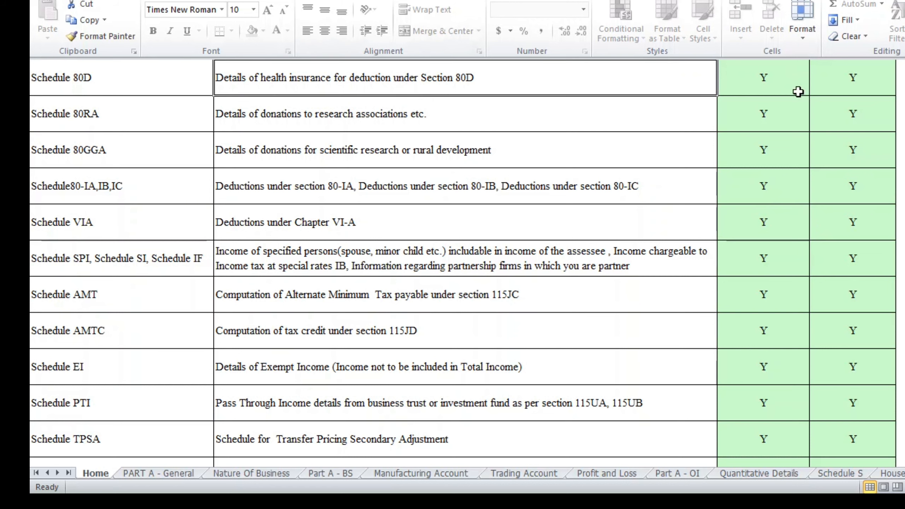
click(762, 85)
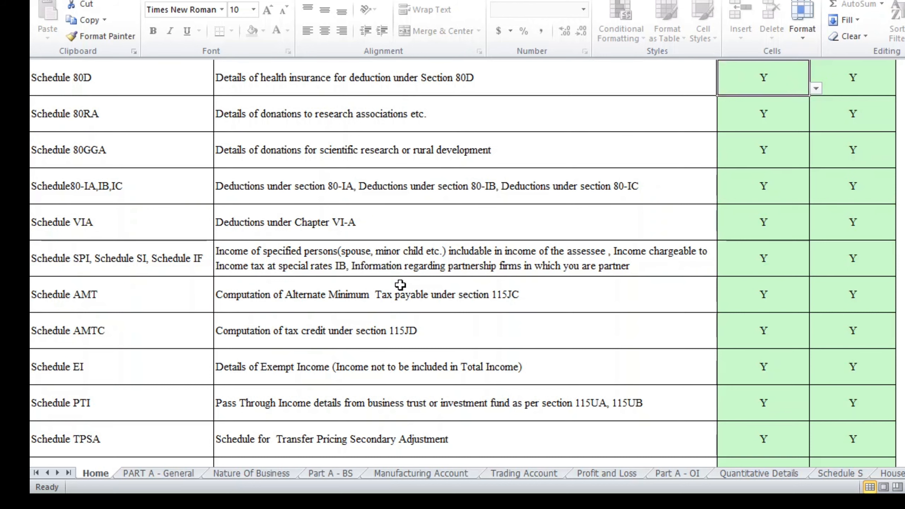
Step: Review the remaining Home sheet schedules through Verification, checking the applicability choice for Tax Payments and the sheet selections made so far
scroll(349, 367, down, 4)
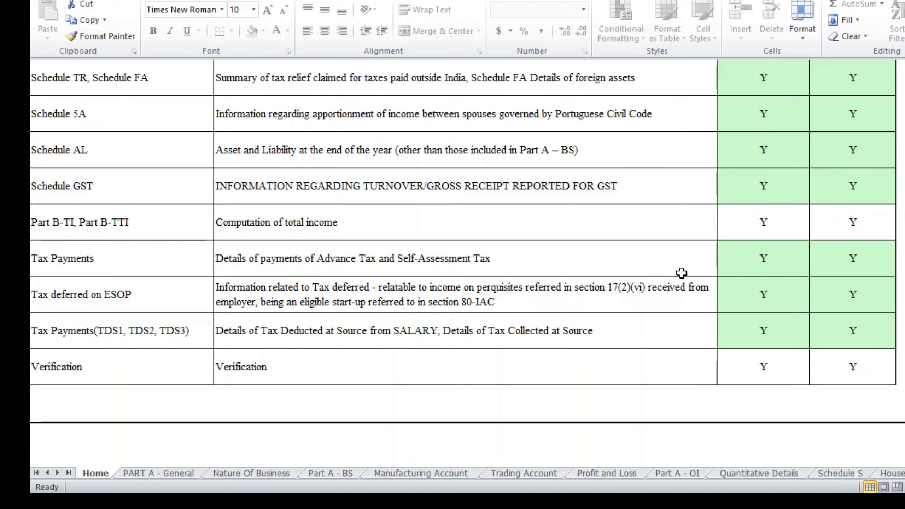
click(763, 259)
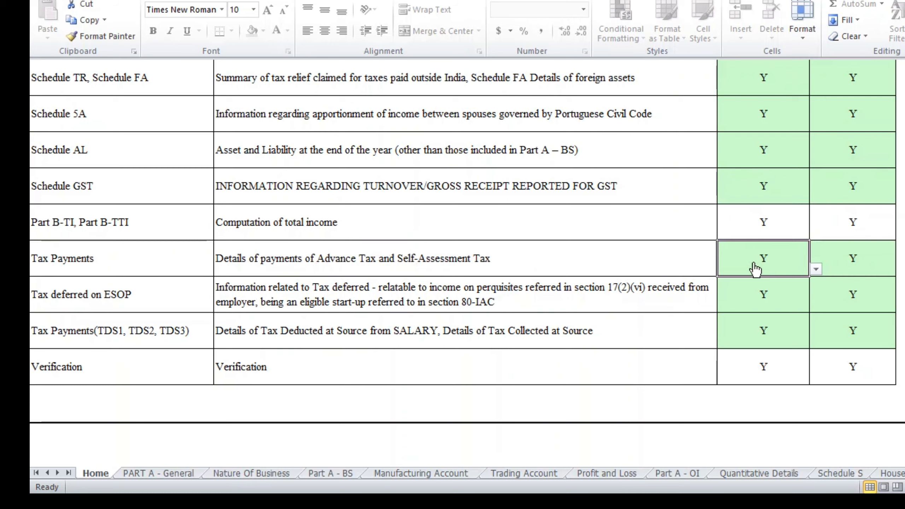
drag(562, 298, 555, 317)
scroll(545, 242, up, 10)
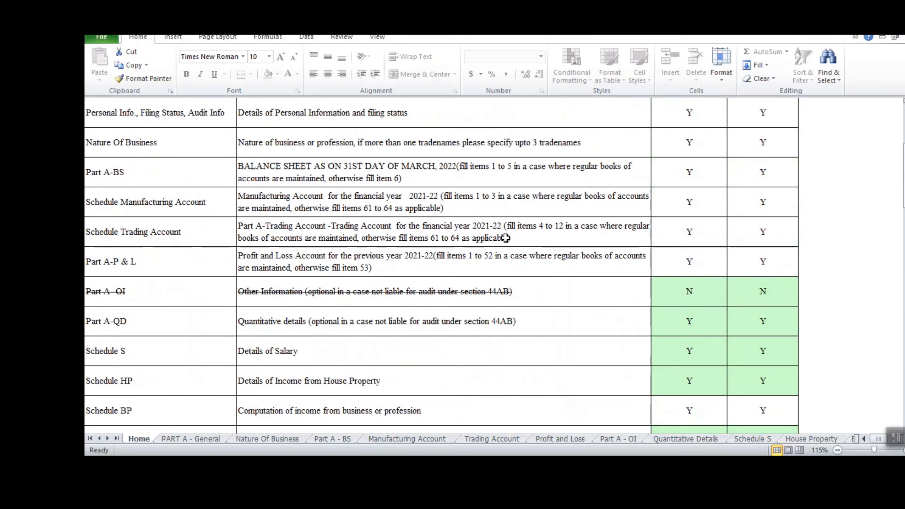
scroll(506, 238, up, 3)
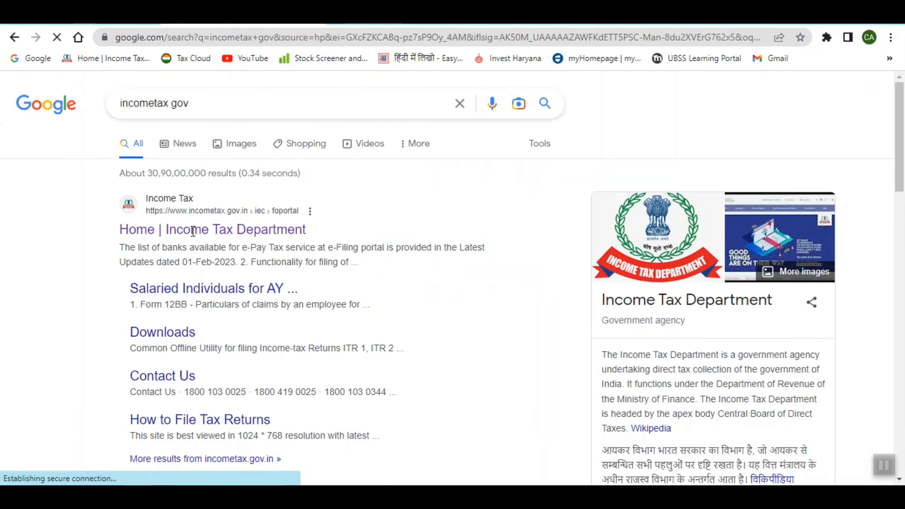
Step: Switch to the browser, open the Income Tax Department e-Filing portal and log in to the taxpayer's account
click(194, 236)
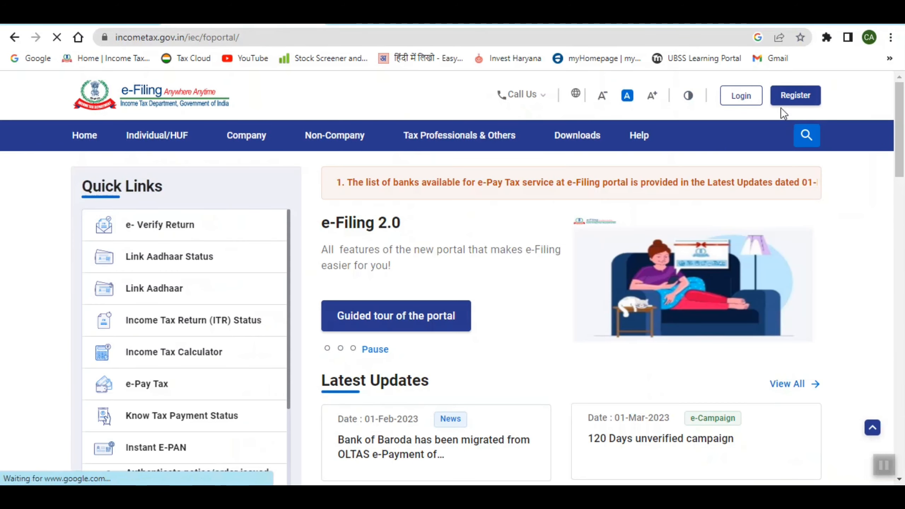
click(751, 96)
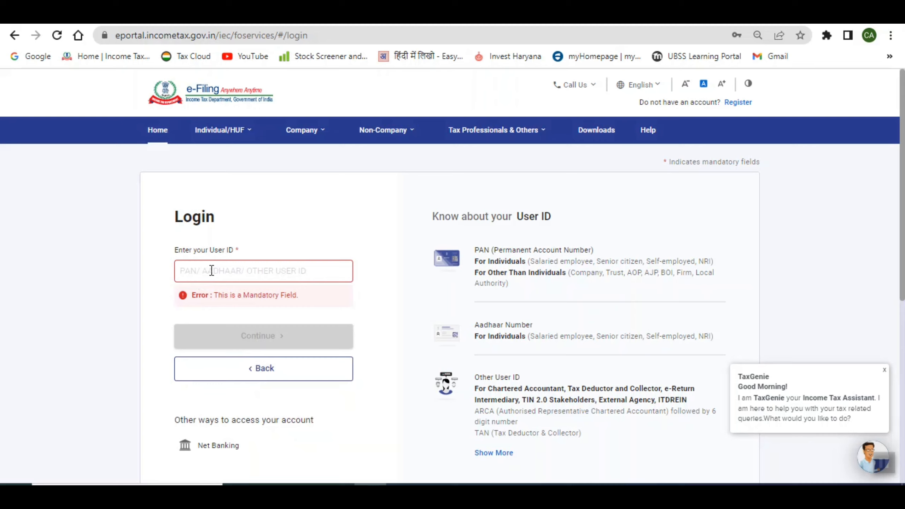
click(242, 310)
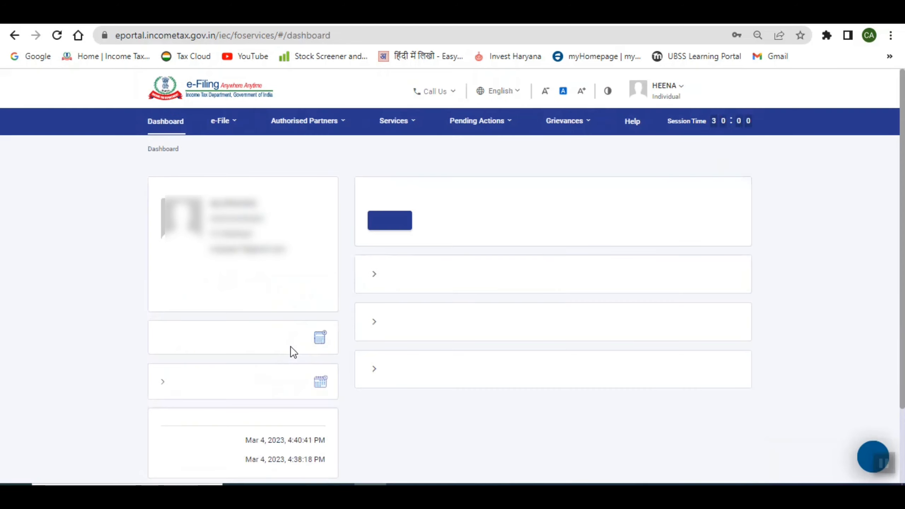
Step: Download the pre-filled income tax return data for assessment year 2022-23 (Current A.Y.)
click(223, 120)
mouse_move(273, 156)
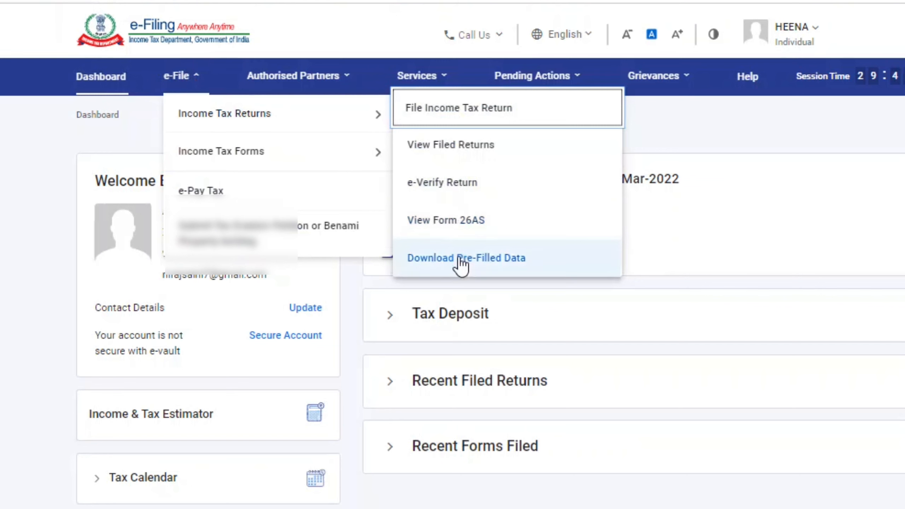
click(459, 260)
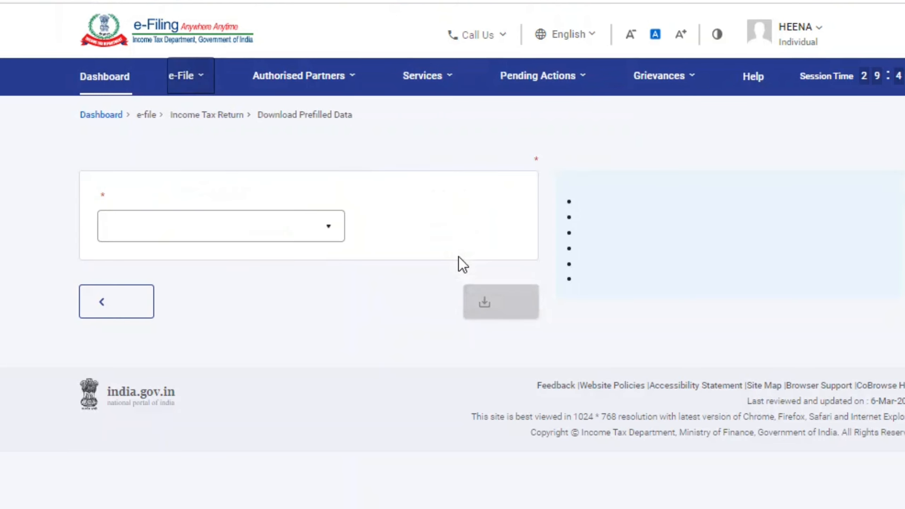
click(156, 257)
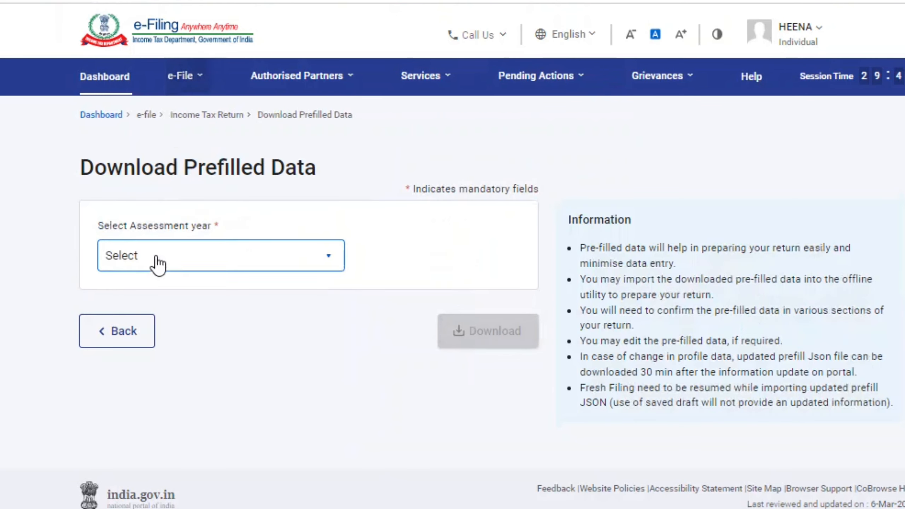
click(148, 323)
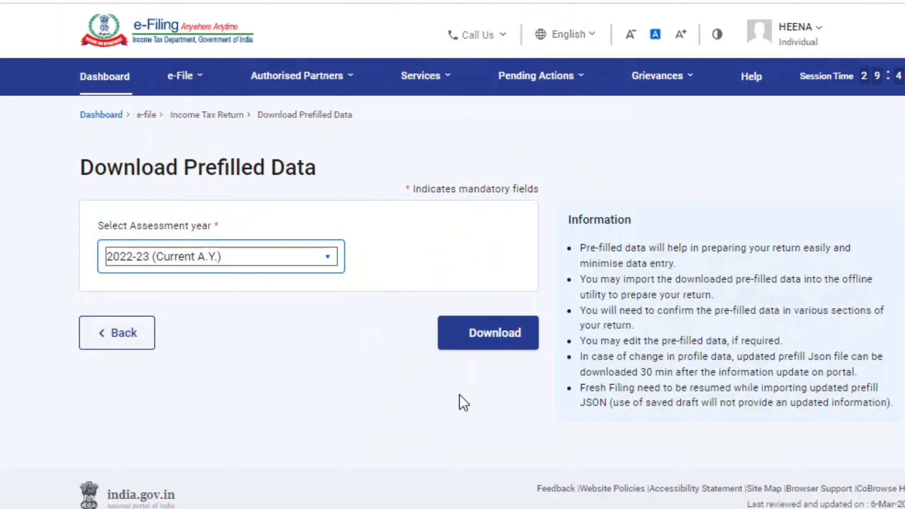
click(489, 330)
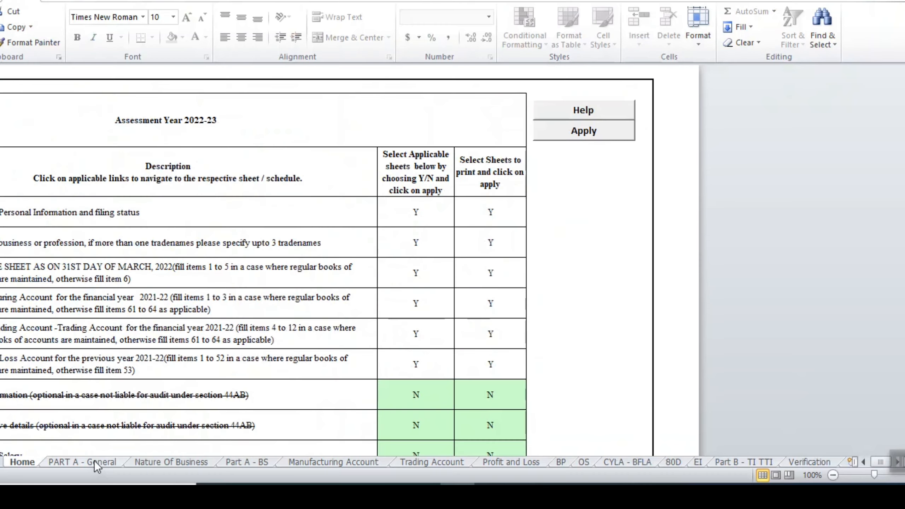
Step: Switch back to the ITR-3 Excel utility and import the pre-filled JSON from the PART A - General sheet, acknowledging the alerts
click(94, 461)
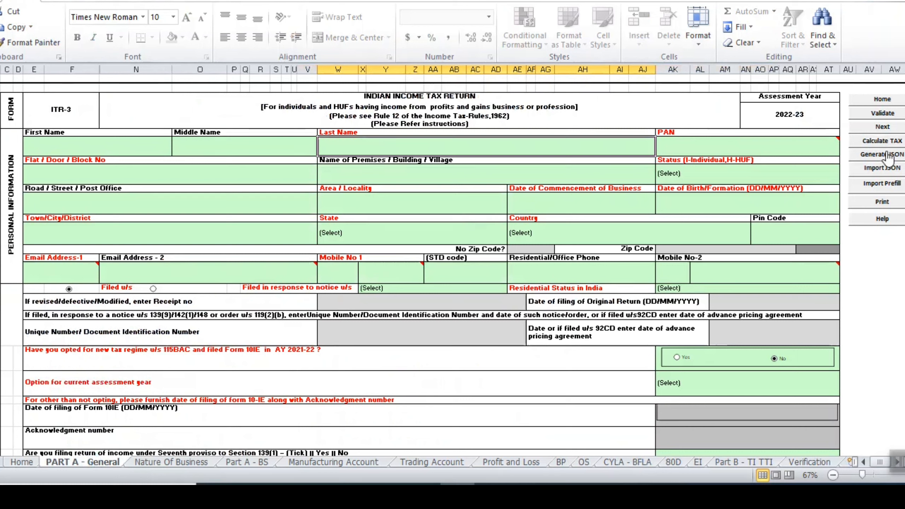
click(878, 184)
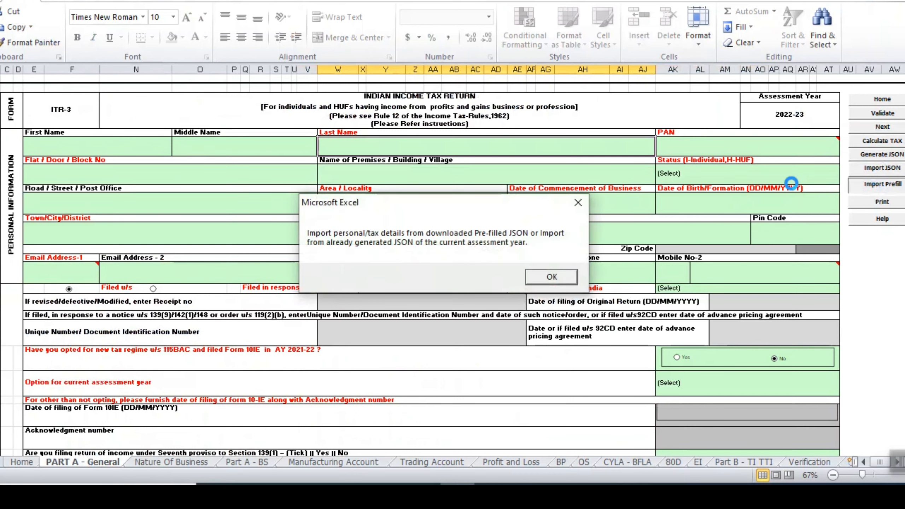
click(545, 278)
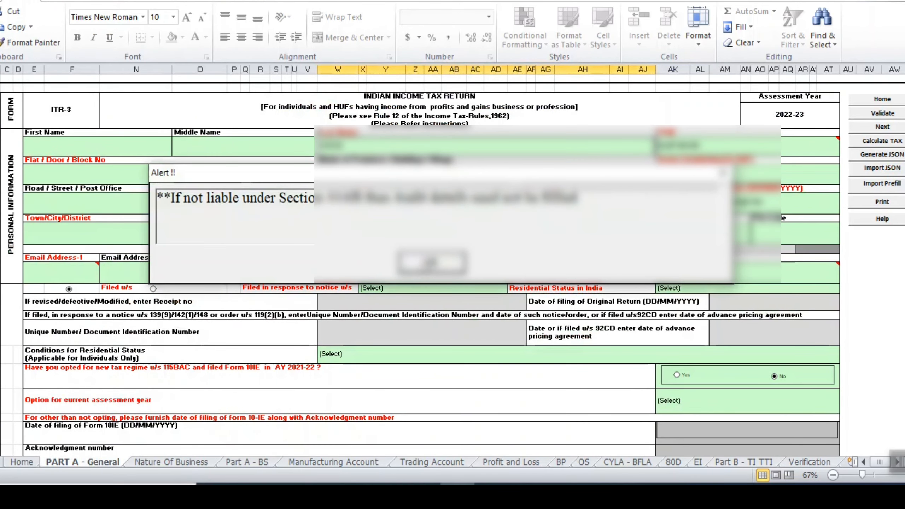
click(423, 262)
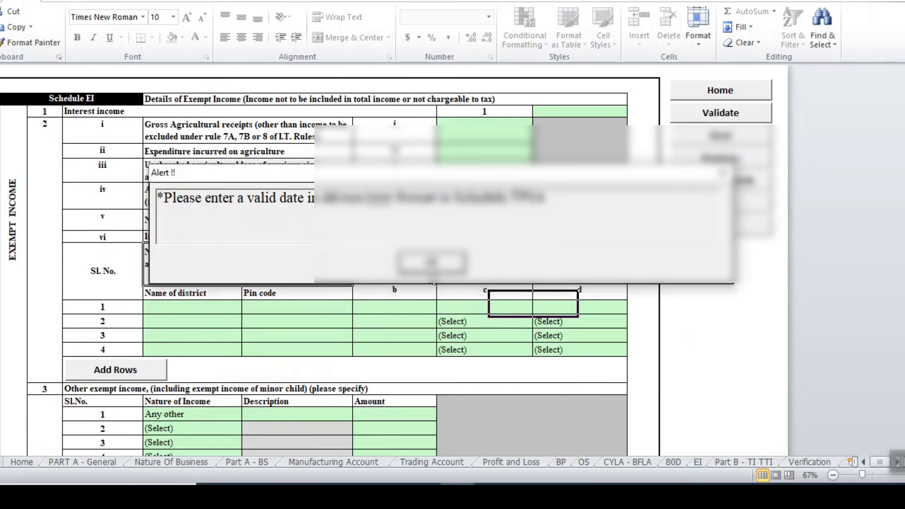
click(423, 263)
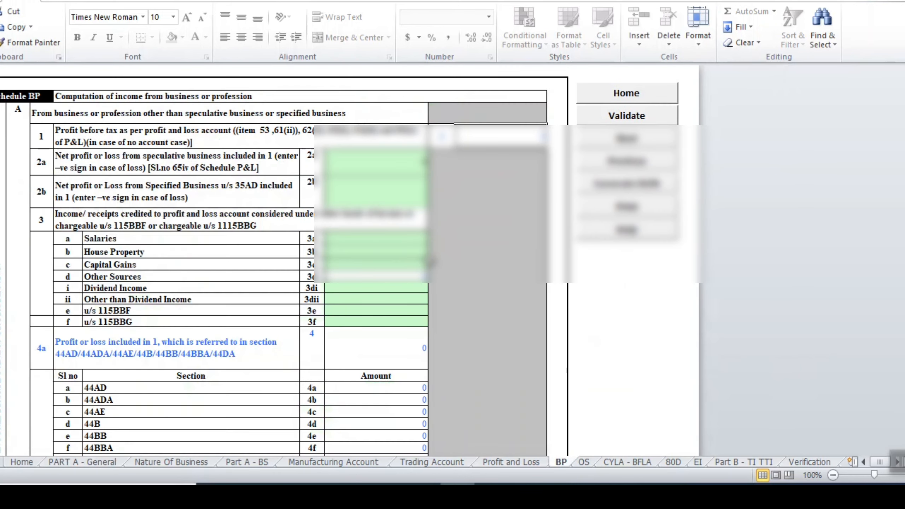
Step: Return to the PART A - General sheet and set the section under which the return is filed to 139(8A)
click(69, 462)
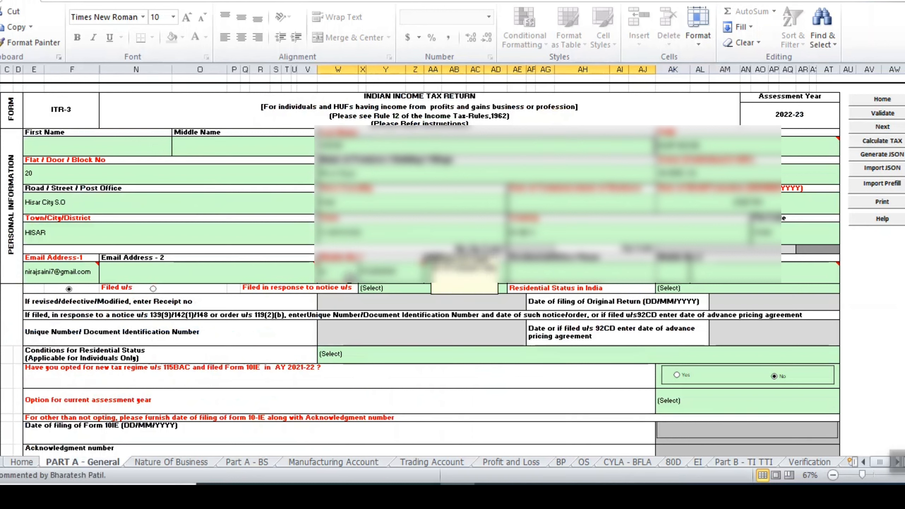
click(257, 300)
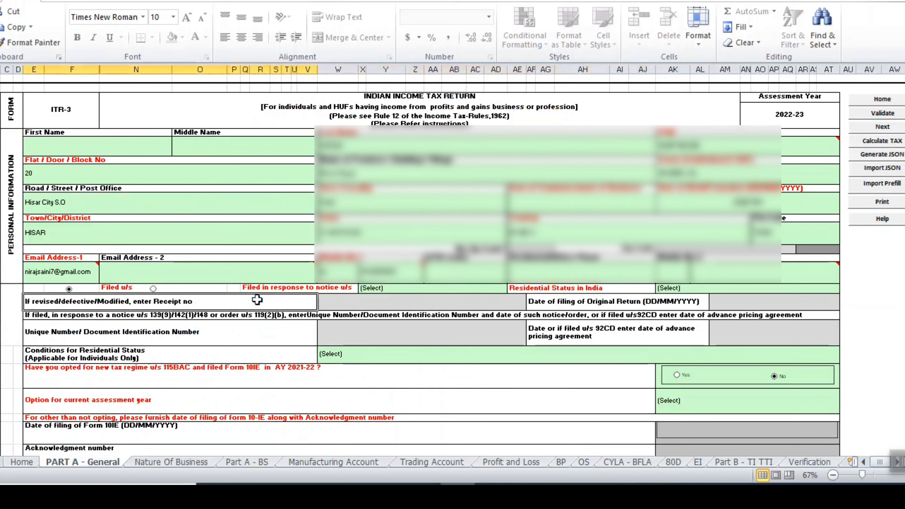
click(380, 288)
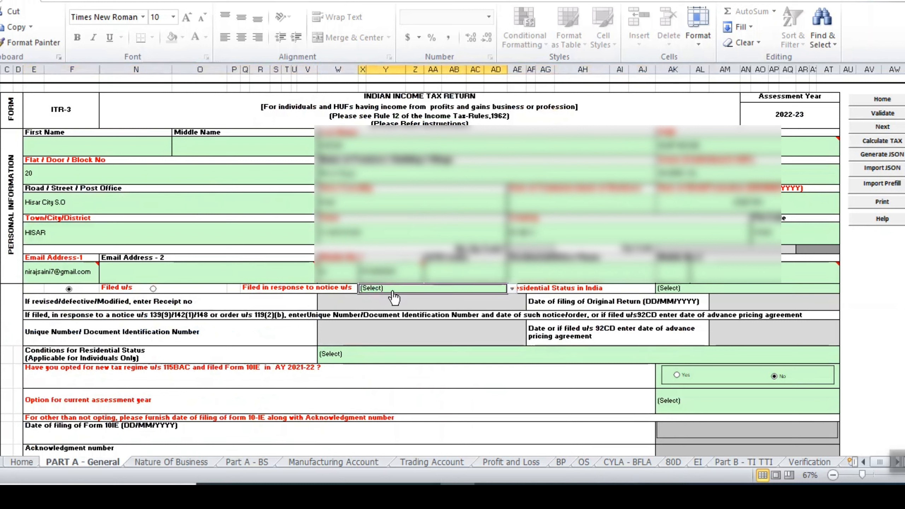
key(alt+Down)
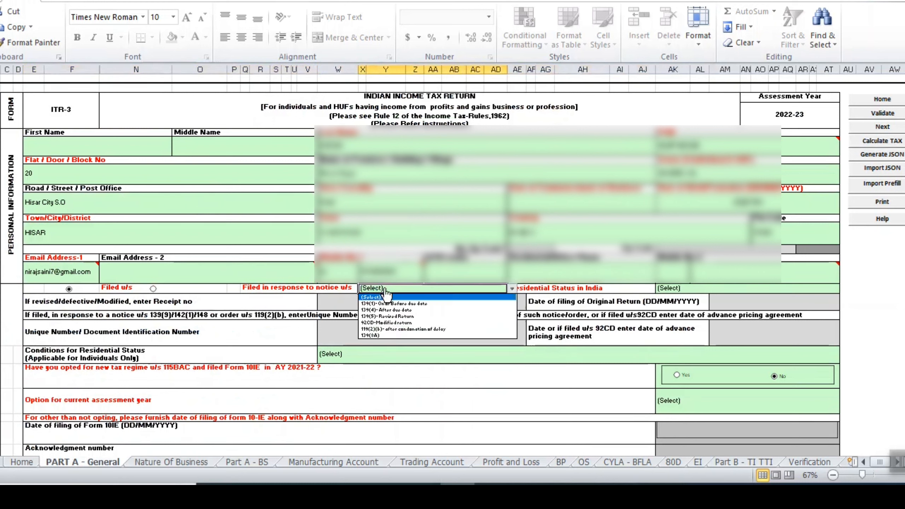
click(377, 337)
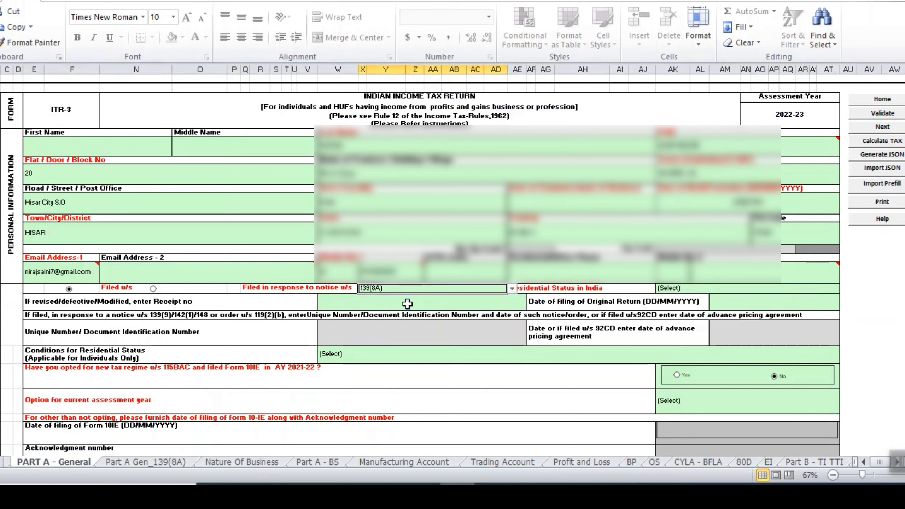
Step: Set residential status to RES - Resident, with the condition of being in India for 182 days or more under section 6(1)(a)
click(691, 289)
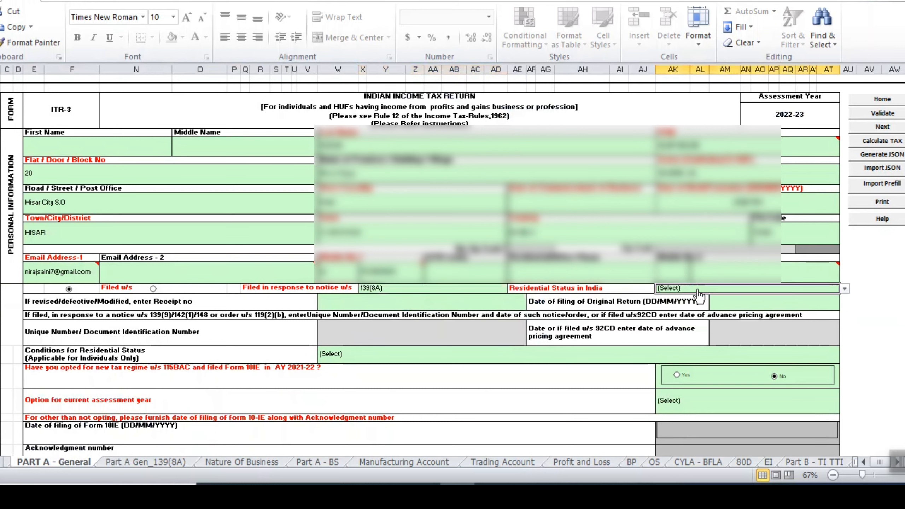
key(alt+Down)
click(693, 304)
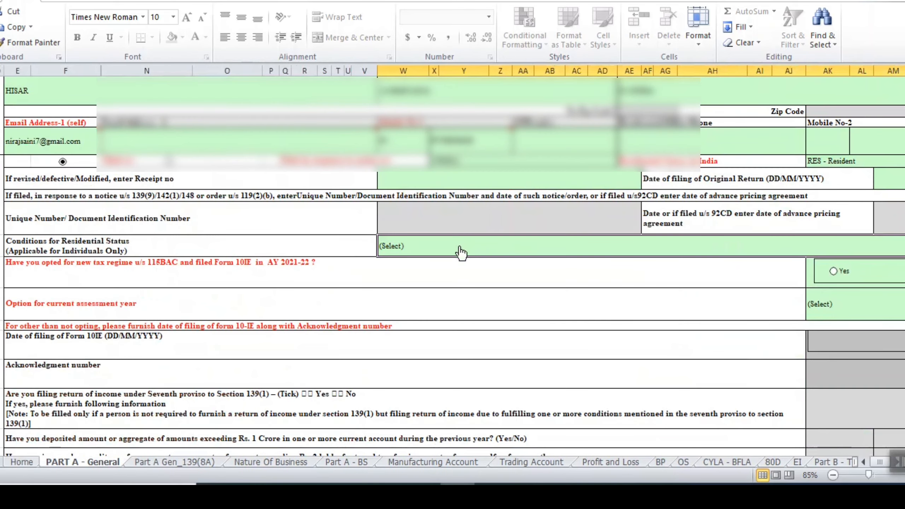
click(460, 252)
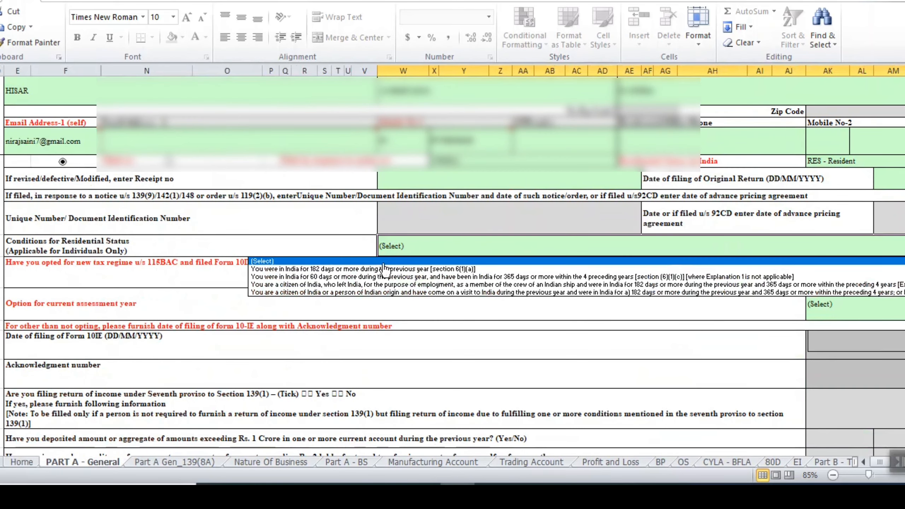
click(338, 269)
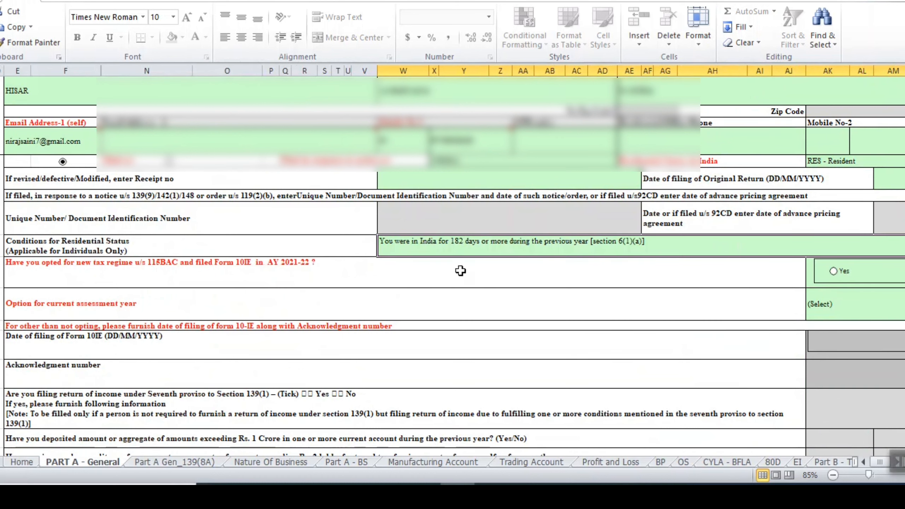
Step: Check the section 115BAC new tax regime questions and set the option for the current assessment year to Not opting
scroll(460, 270, right, 4)
scroll(588, 277, left, 4)
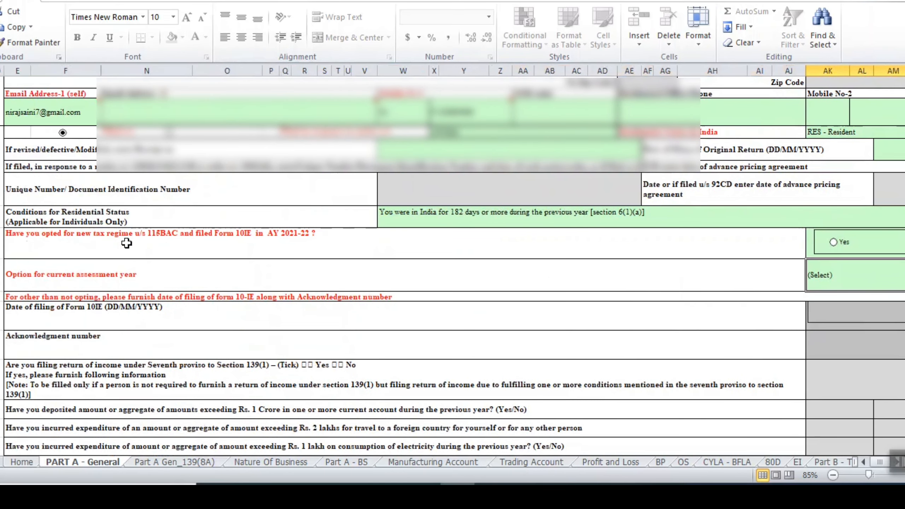
scroll(317, 240, right, 2)
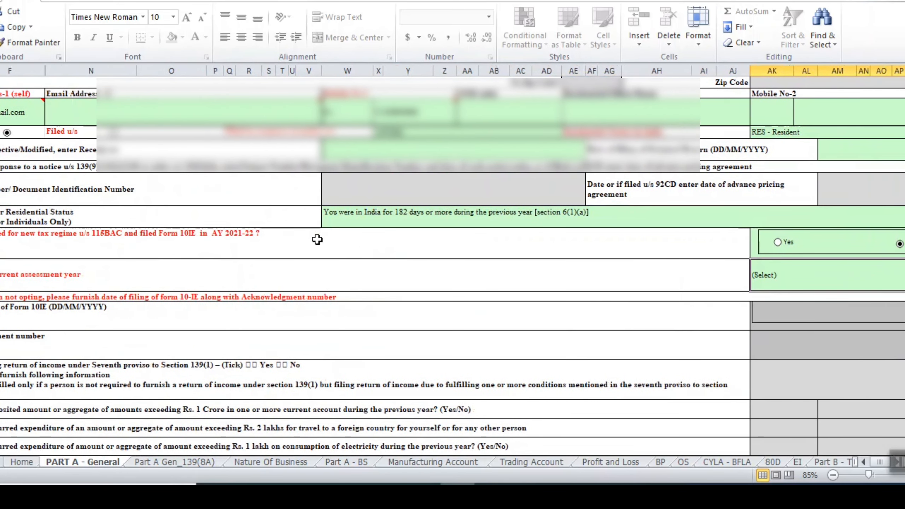
scroll(604, 250, right, 4)
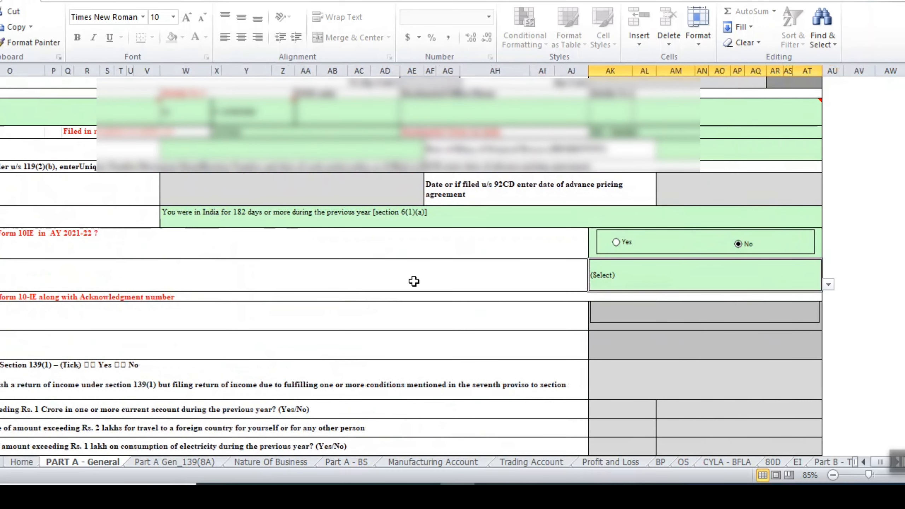
scroll(414, 282, left, 4)
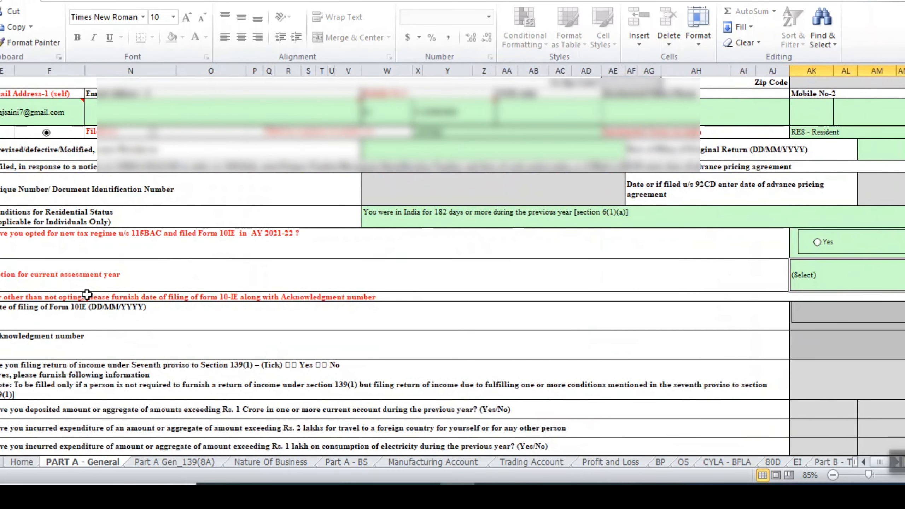
scroll(315, 275, right, 4)
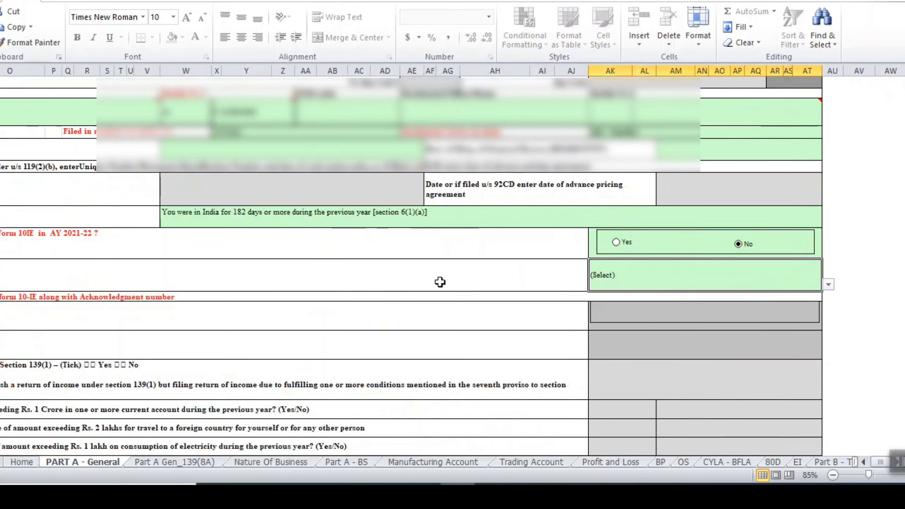
click(654, 288)
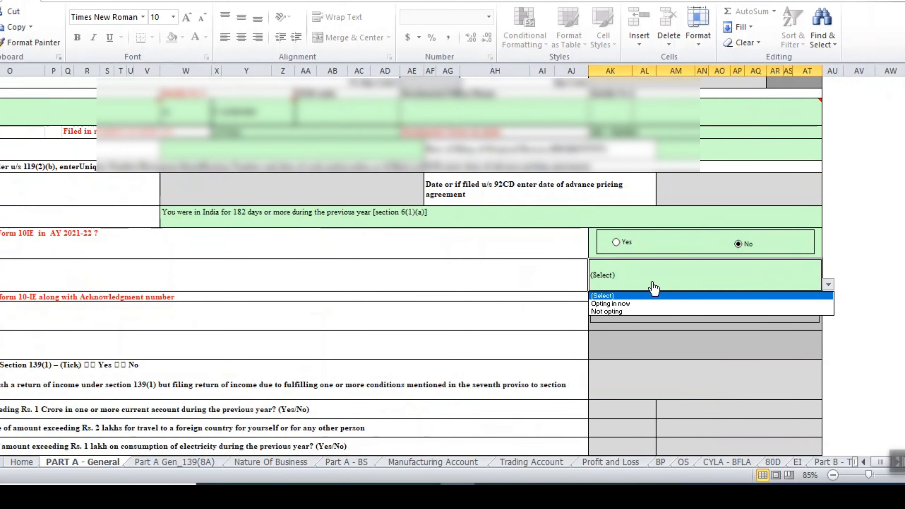
click(610, 312)
Step: Review the seventh proviso conditions, Aadhaar fields, section 115H benefit and representative assessee questions on the PART A - General sheet
scroll(465, 287, left, 4)
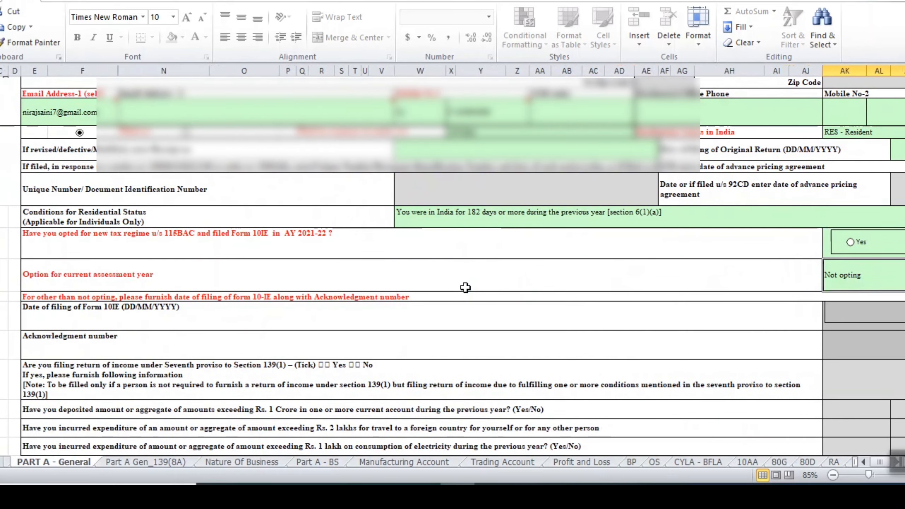
scroll(465, 288, right, 1)
scroll(465, 288, down, 4)
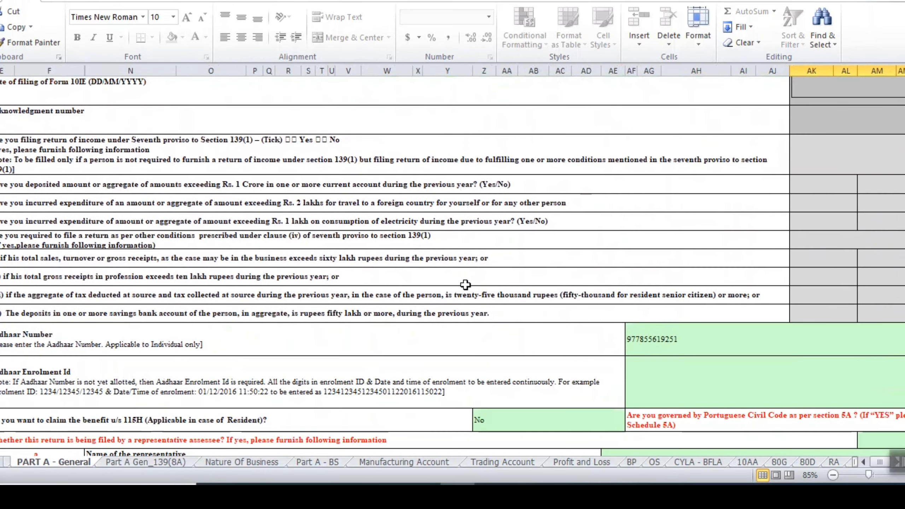
scroll(465, 285, down, 2)
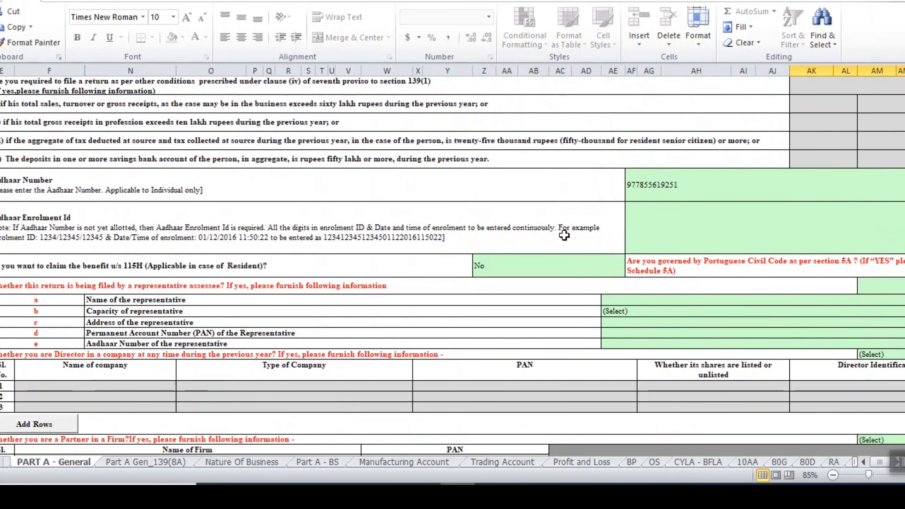
Step: Set the question on whether the return is being filed by a representative assessee to N - No
scroll(638, 221, down, 2)
scroll(638, 221, down, 1)
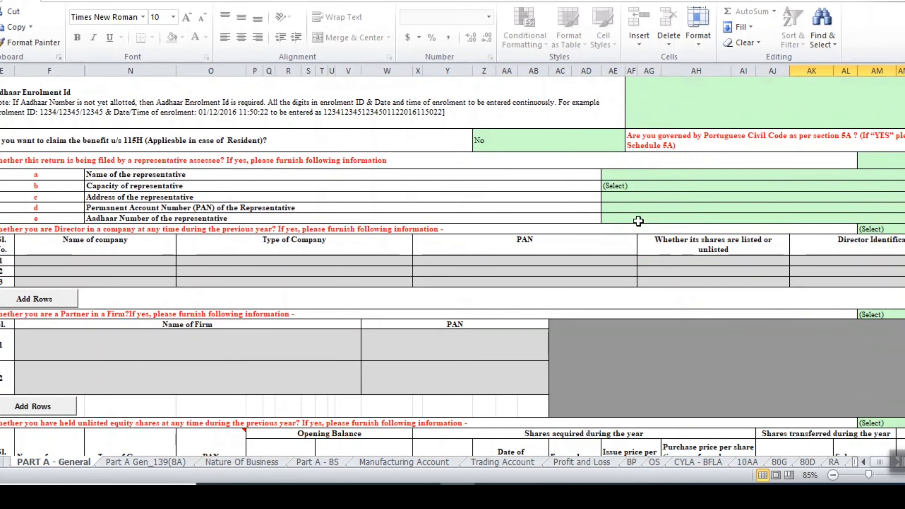
scroll(436, 176, down, 1)
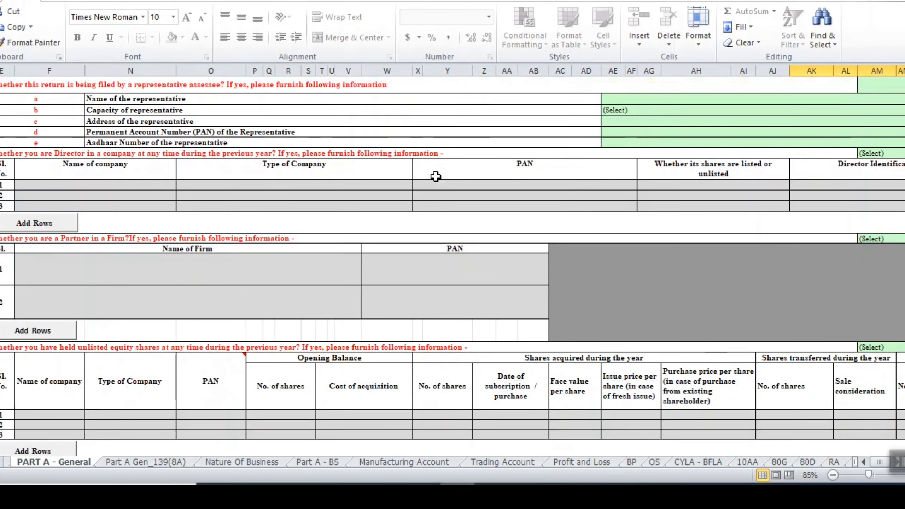
scroll(186, 126, up, 1)
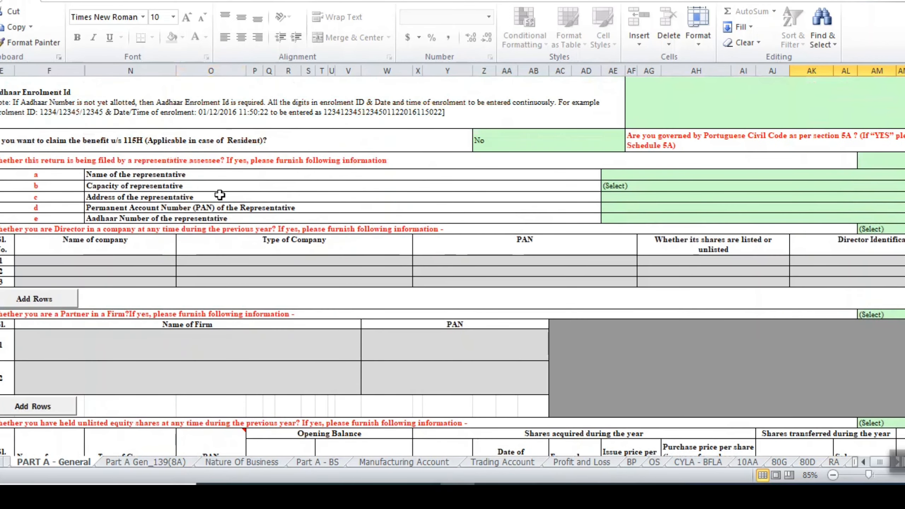
scroll(233, 196, right, 1)
scroll(559, 185, right, 3)
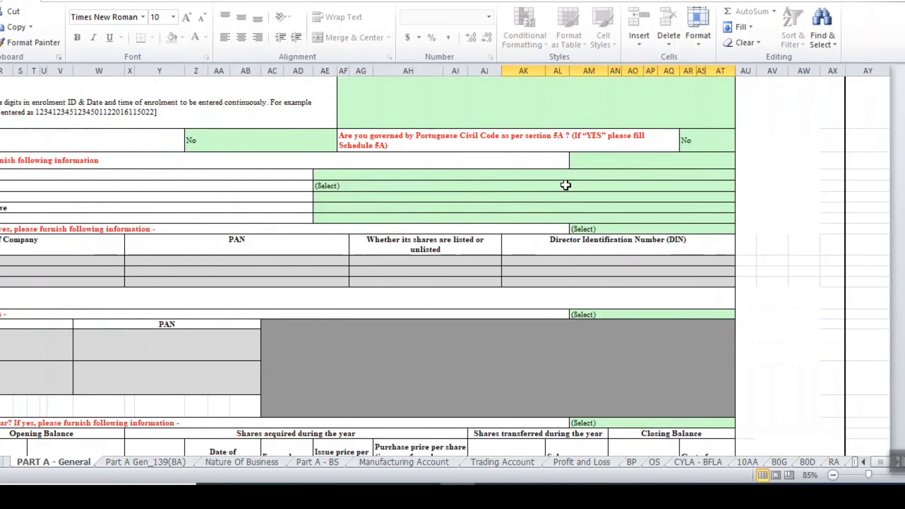
click(629, 164)
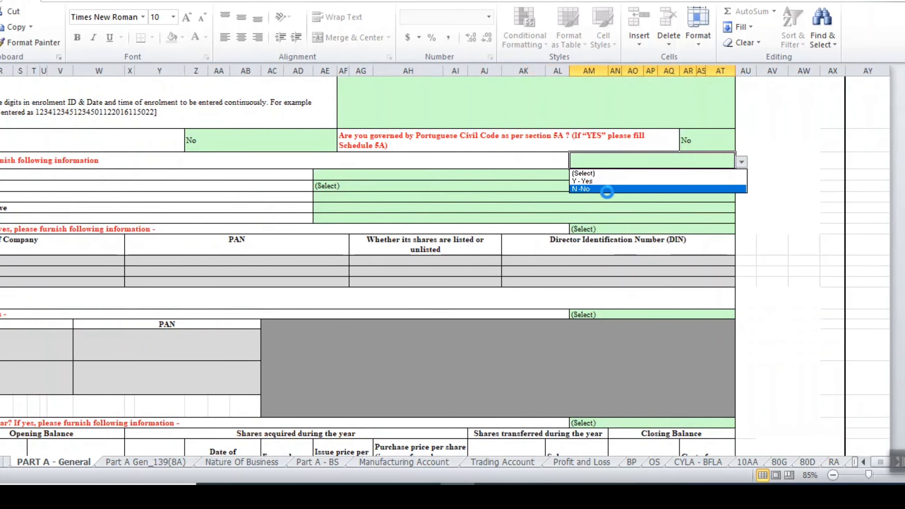
click(608, 190)
Step: Set the question on being a Director in a company during the previous year to No
scroll(552, 187, left, 4)
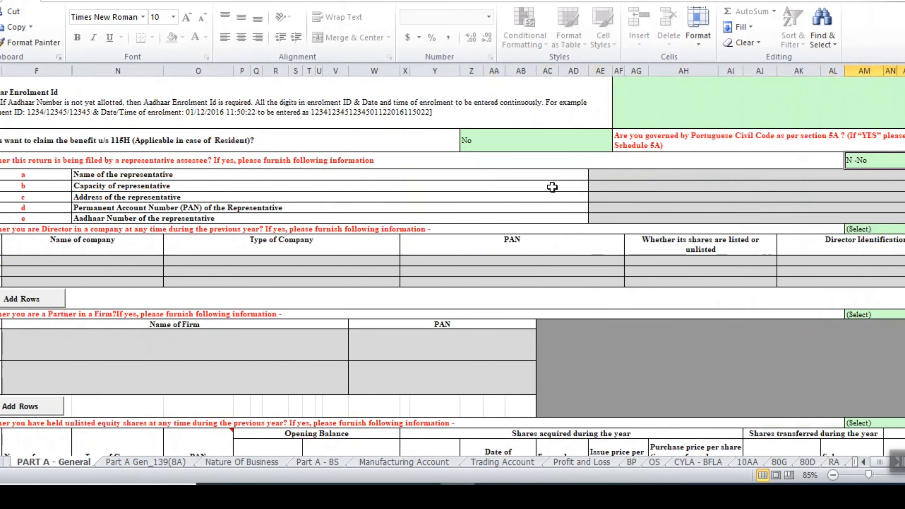
scroll(471, 251, right, 4)
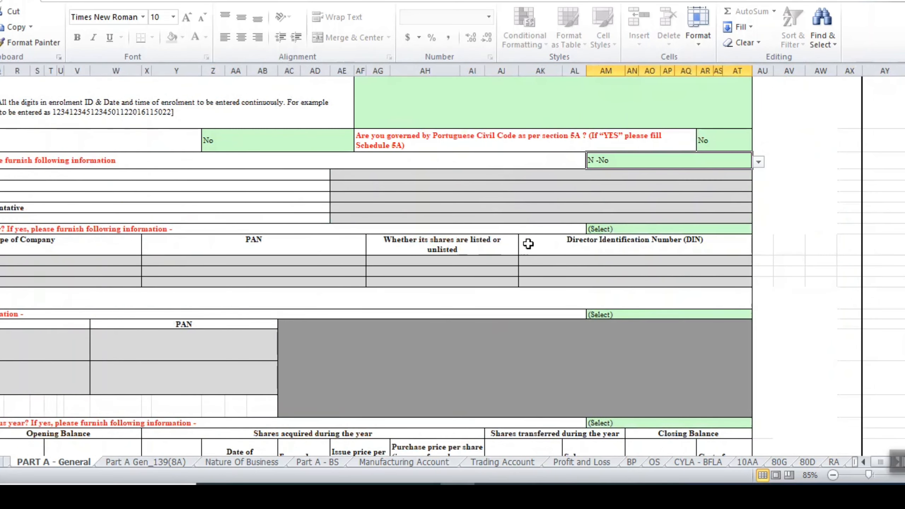
click(605, 230)
key(alt+Down)
click(598, 256)
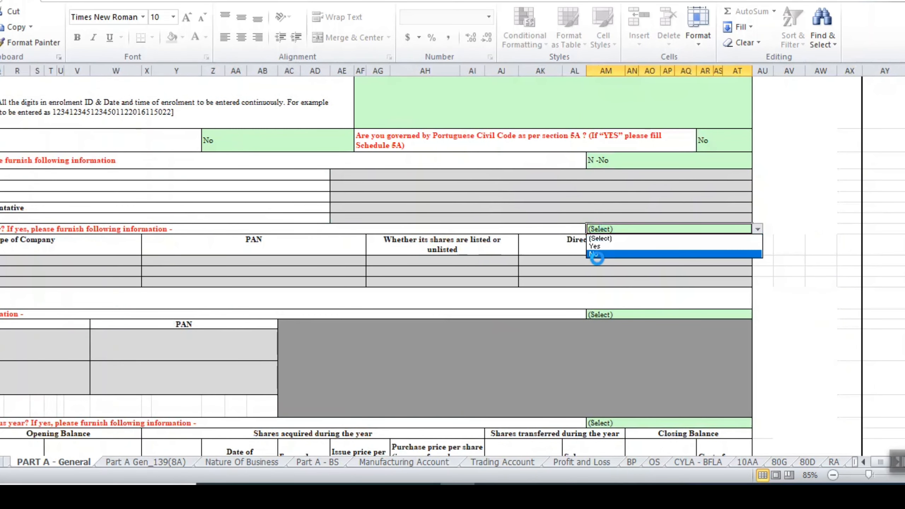
key(alt+Down)
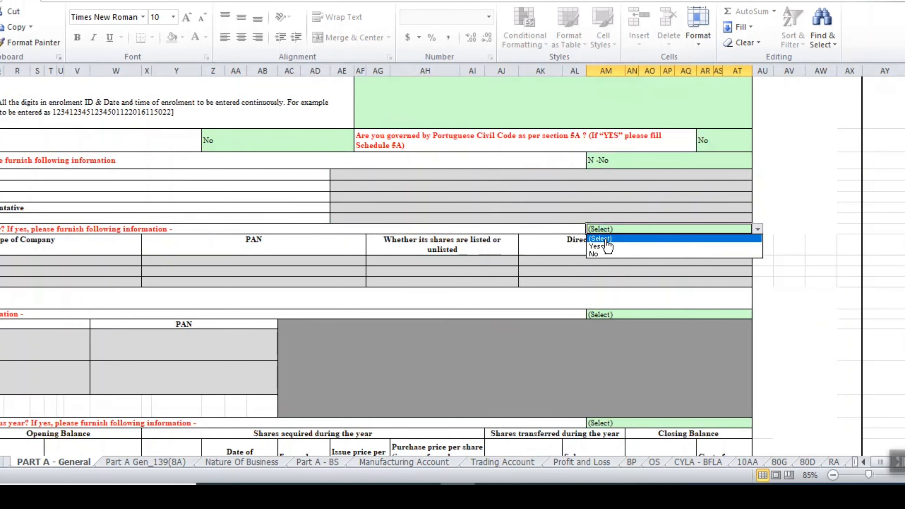
click(596, 255)
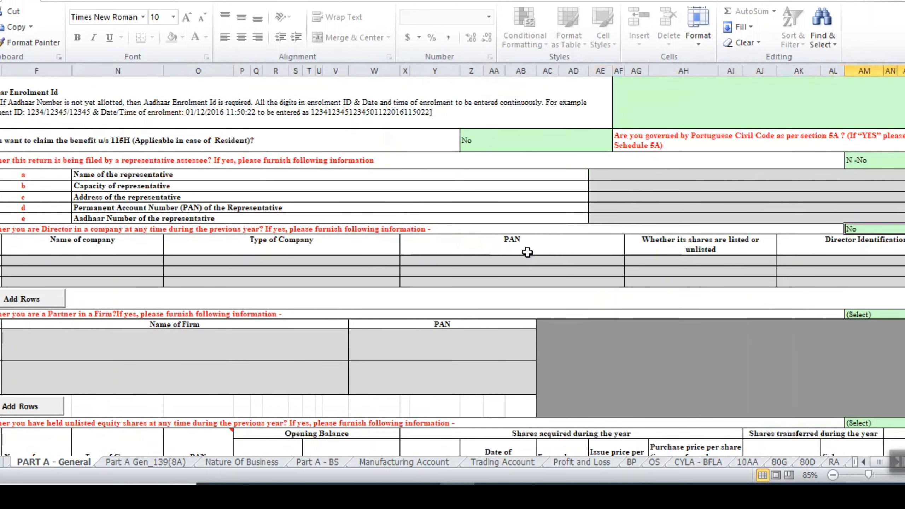
Step: Set the question on being a Partner in a Firm to No
scroll(528, 254, down, 2)
scroll(528, 251, right, 5)
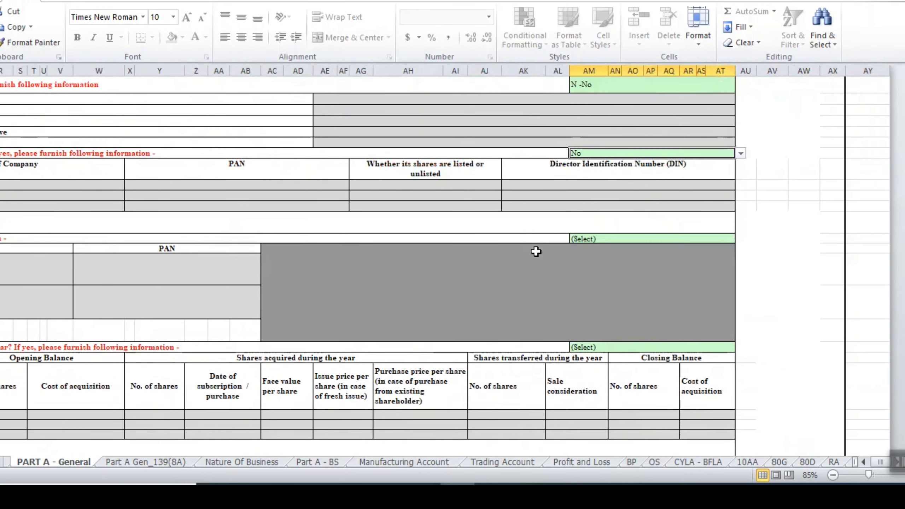
click(603, 239)
key(alt+Down)
click(588, 263)
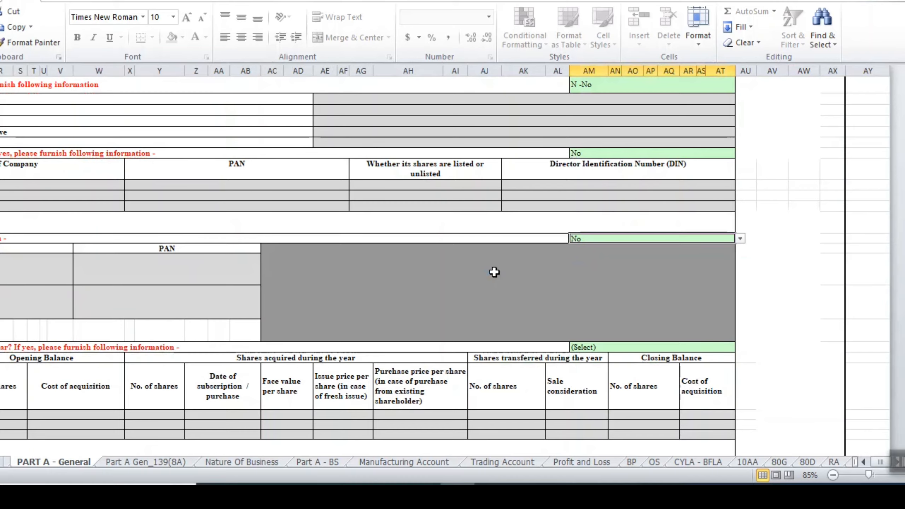
Step: Set the question on holding unlisted equity shares at any time during the previous year to No
scroll(494, 272, down, 3)
scroll(494, 272, left, 5)
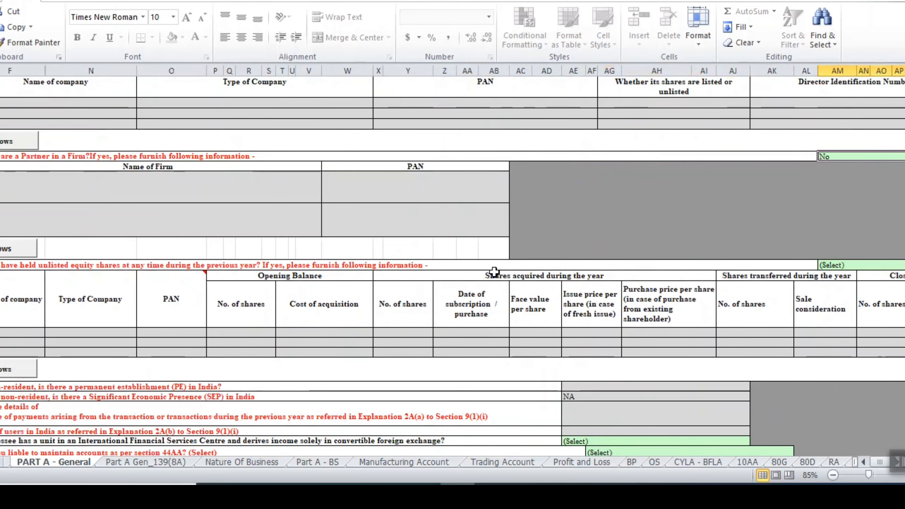
scroll(494, 272, left, 1)
scroll(494, 272, right, 3)
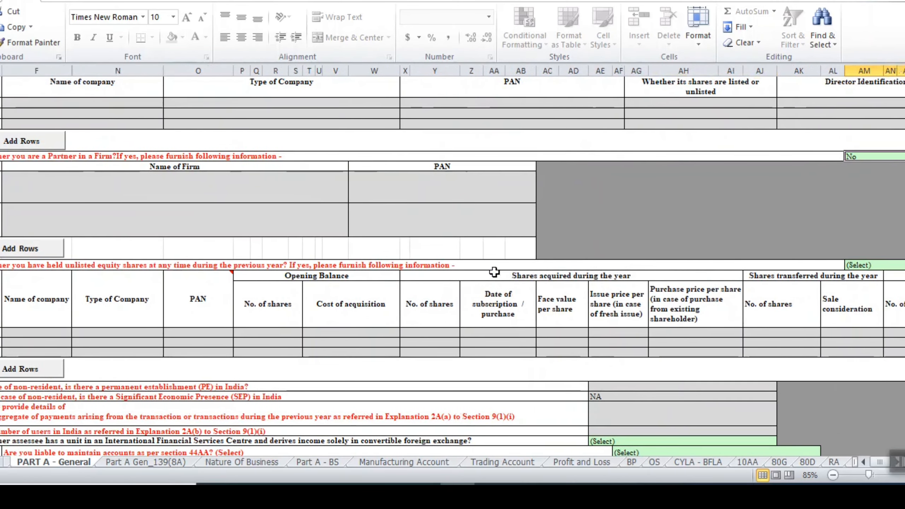
scroll(494, 272, right, 3)
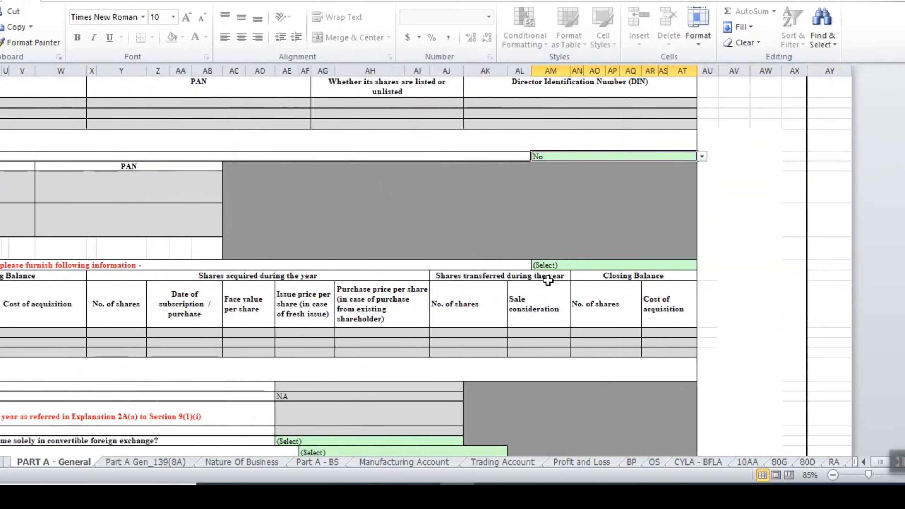
click(571, 265)
key(alt+Down)
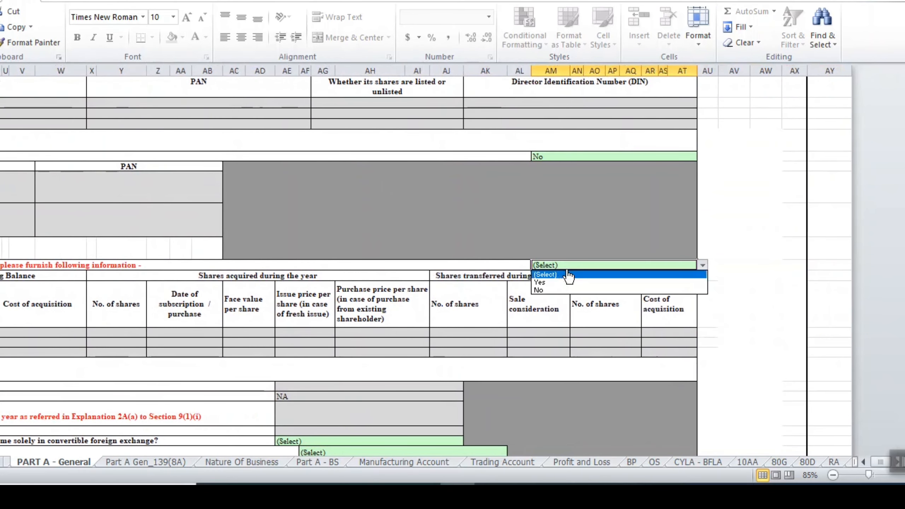
click(556, 290)
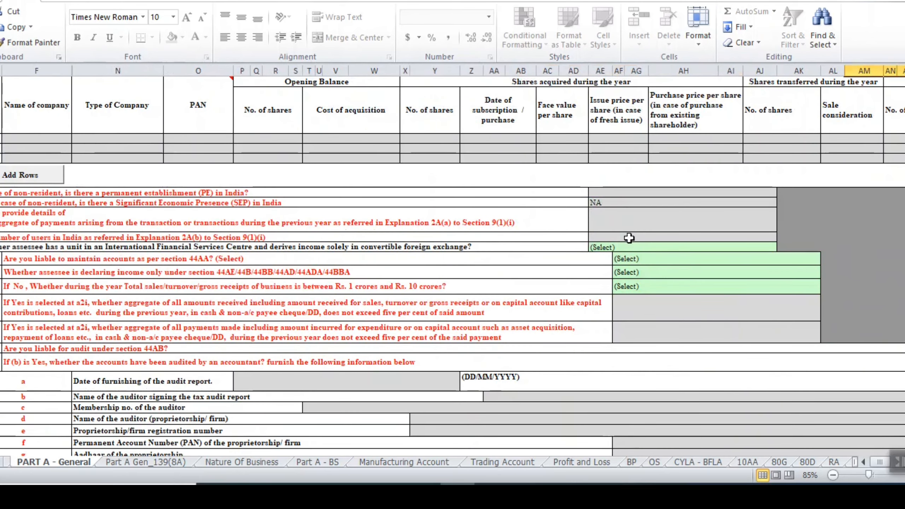
Step: Set the question on having a unit in an International Financial Services Centre to No
click(629, 249)
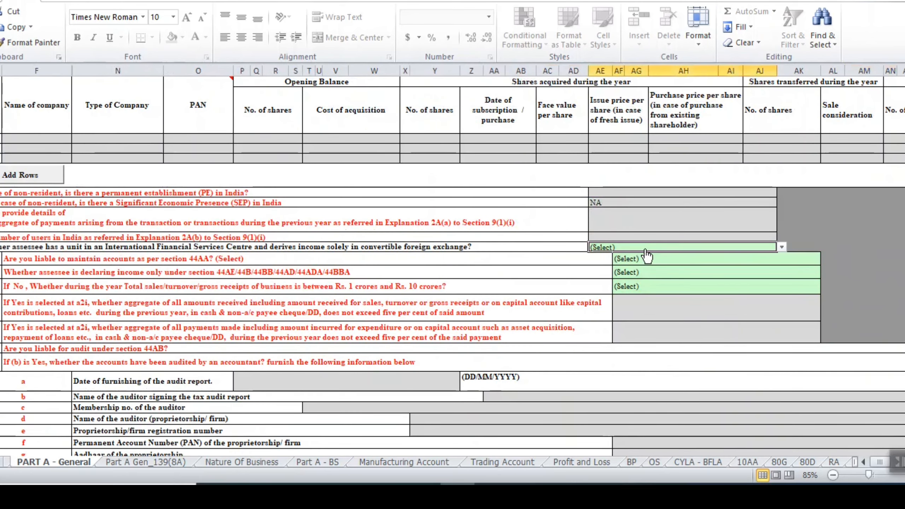
key(alt+Down)
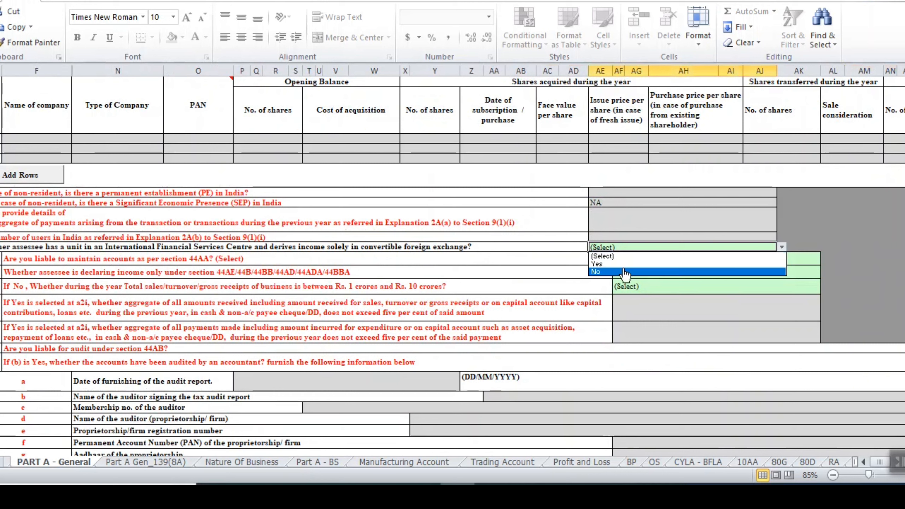
click(662, 262)
Step: Set the question on liability to maintain accounts as per section 44AA to No
click(665, 258)
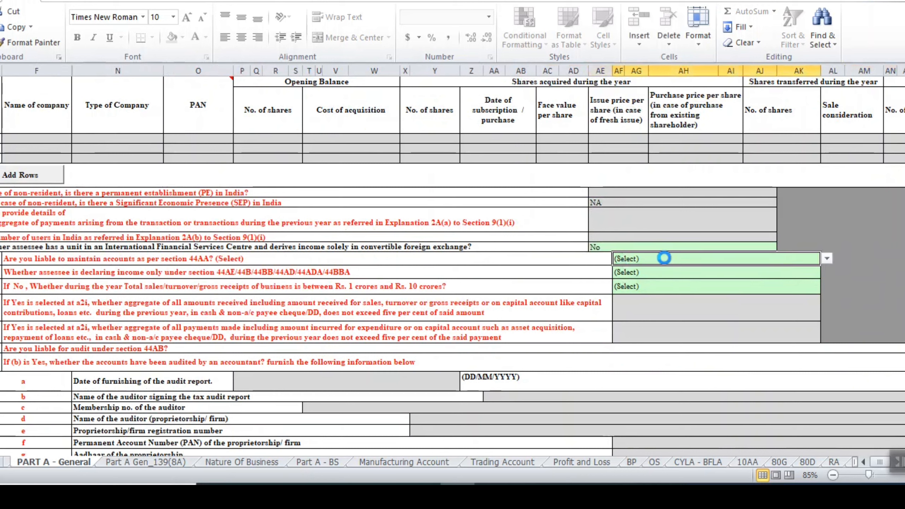
key(alt+Down)
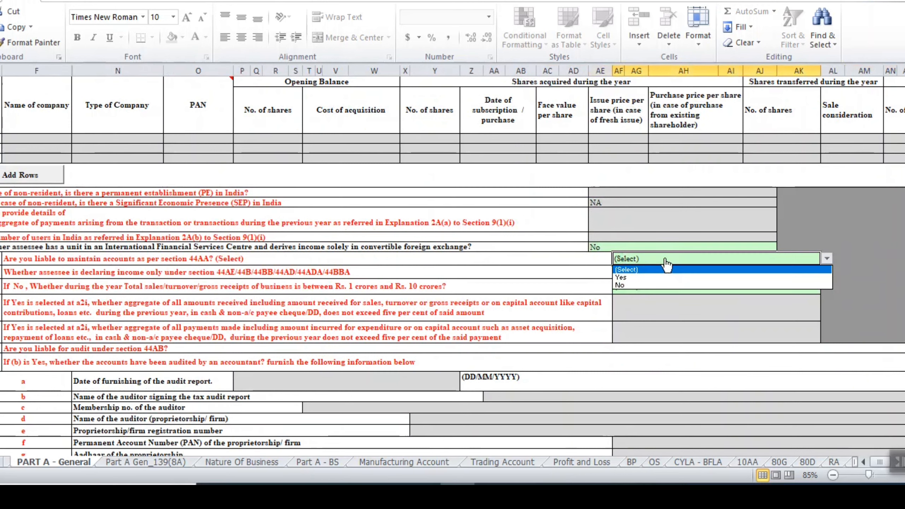
click(655, 286)
key(ctrl+z)
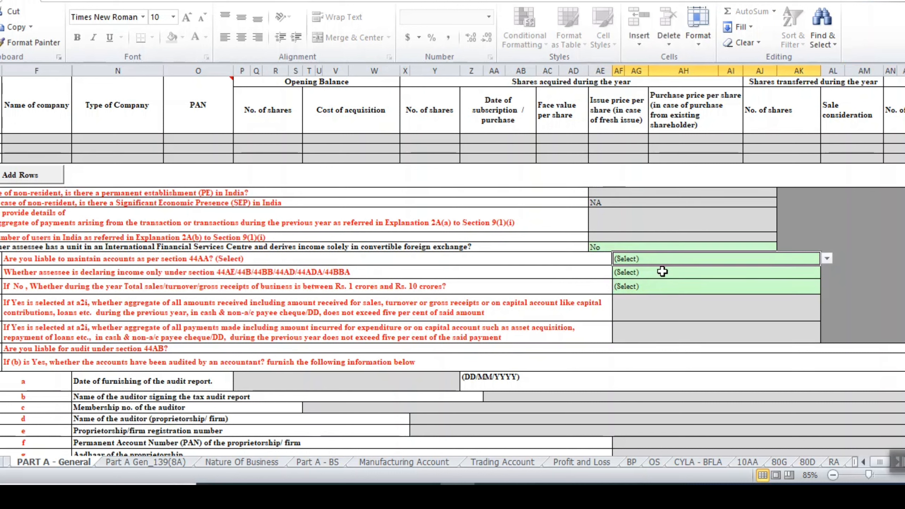
key(alt+Down)
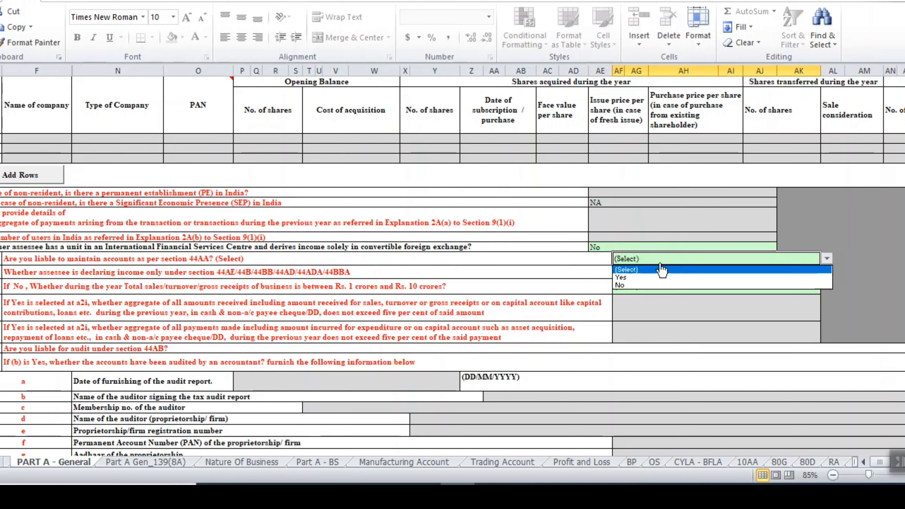
click(643, 287)
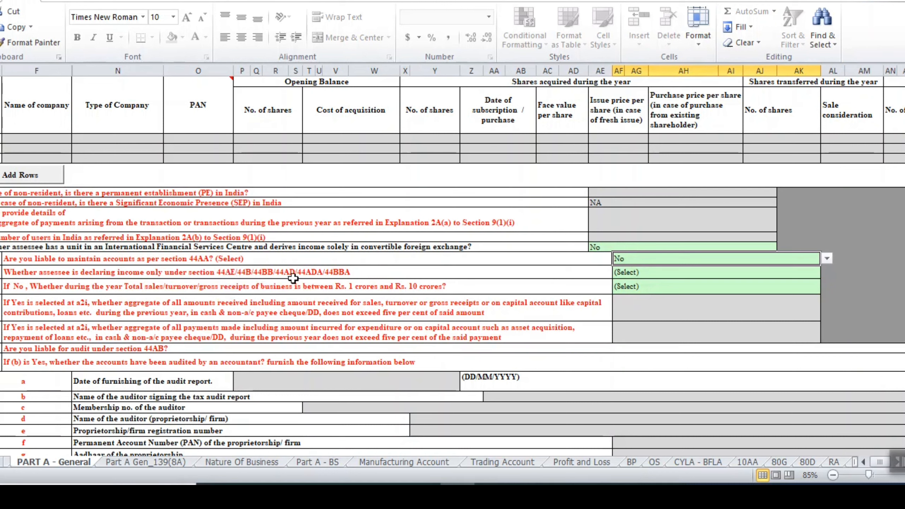
Step: Set declaring income only under section 44AE/44B/44BB/44AD/44ADA/44BBA to Yes and reselect No for maintaining accounts under section 44AA
key(alt+Down)
click(645, 271)
click(641, 275)
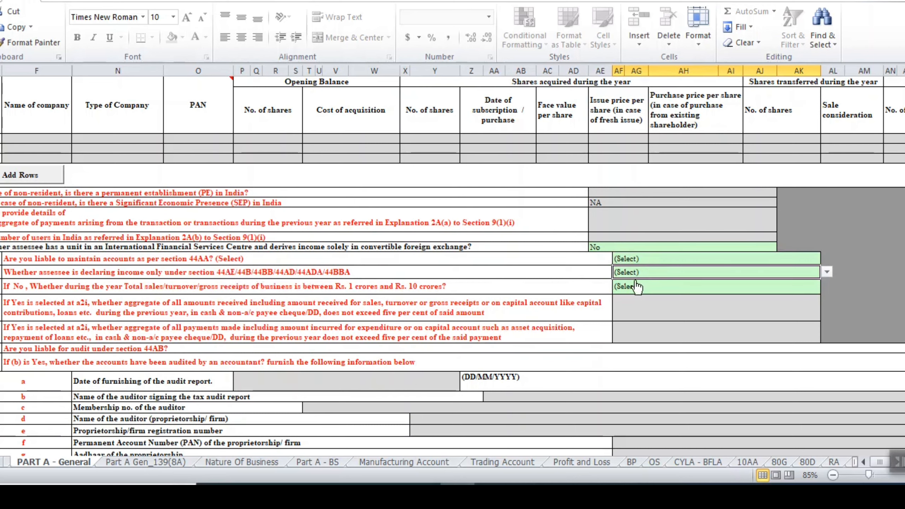
key(alt+Down)
click(621, 290)
Step: Set the liability for audit under section 92E to N - No
scroll(520, 297, down, 5)
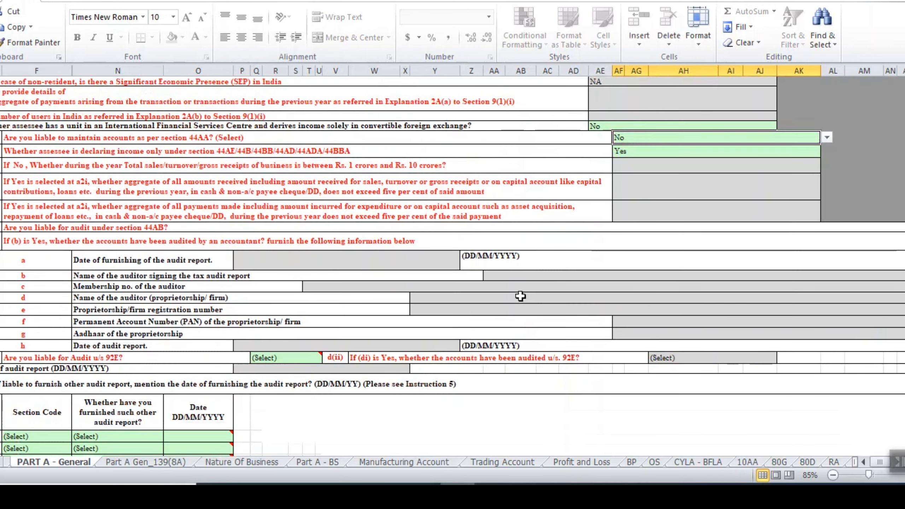
scroll(521, 297, down, 2)
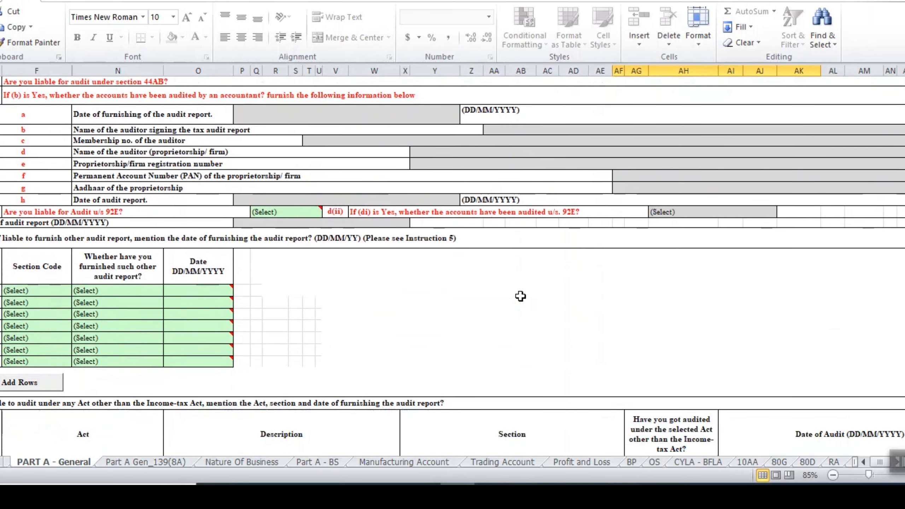
click(260, 211)
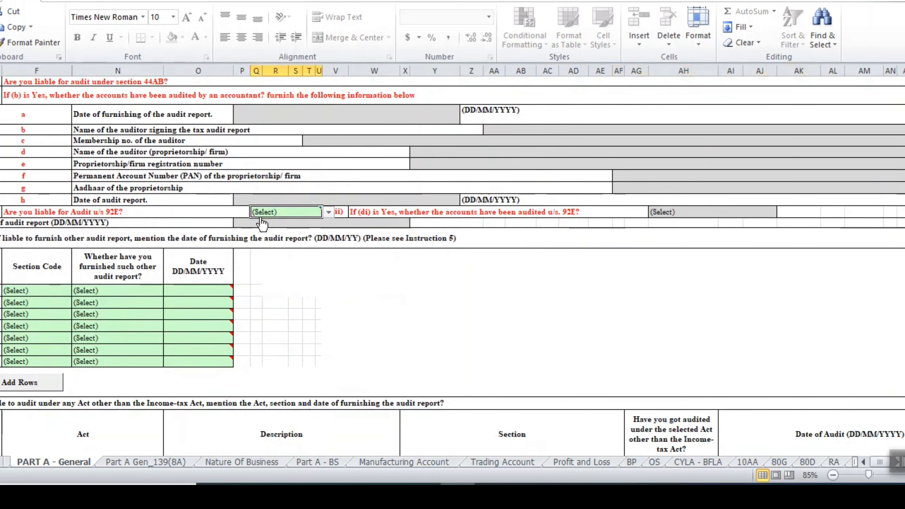
key(alt+Down)
click(256, 239)
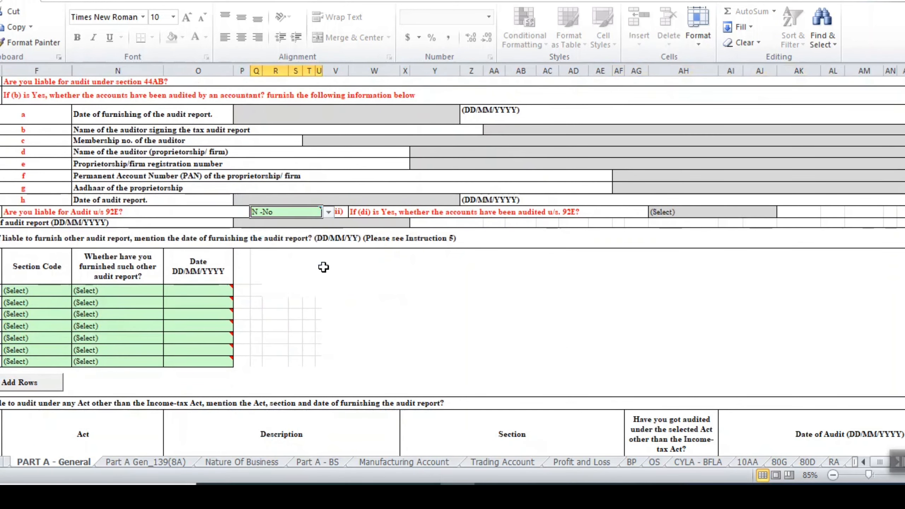
Step: Check the remaining audit tables and validate the PART A - General sheet
scroll(323, 267, down, 3)
scroll(324, 267, up, 10)
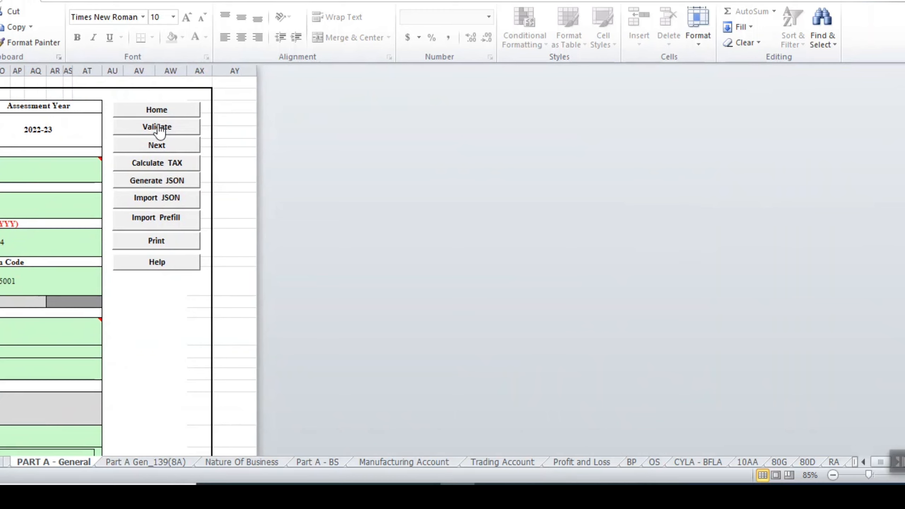
click(159, 128)
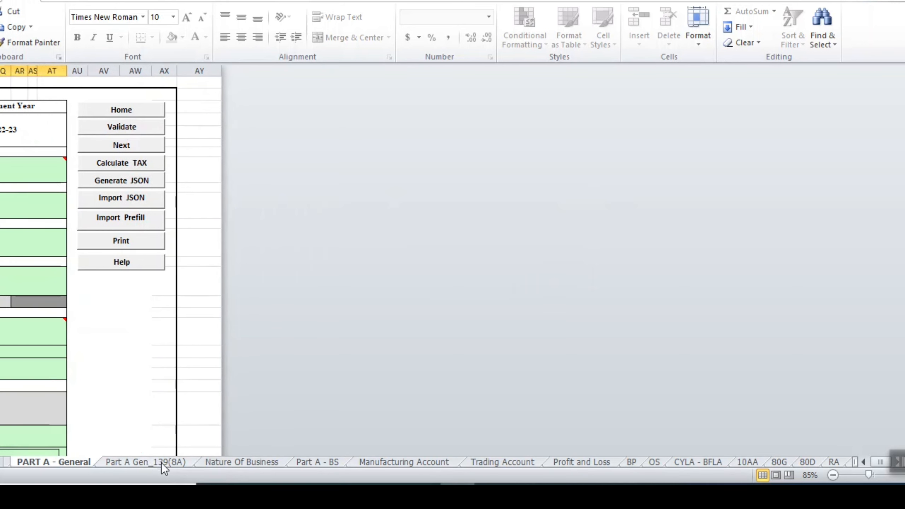
Step: On the Part A Gen_139(8A) sheet, set A5, whether a return was previously filed for this assessment year, to No
click(161, 462)
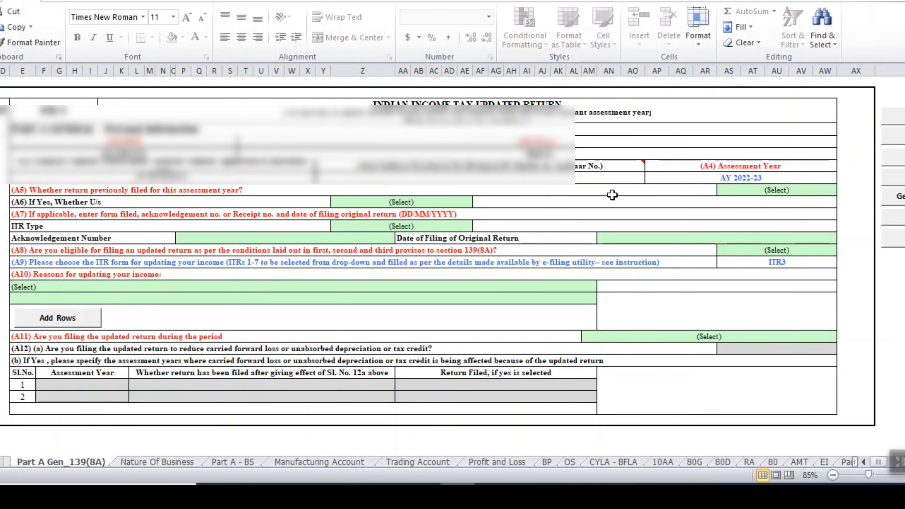
click(756, 190)
click(843, 190)
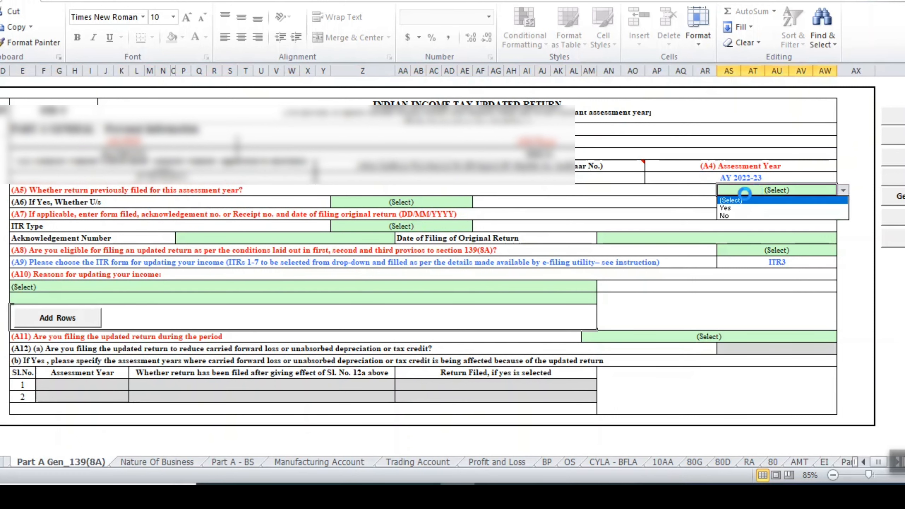
click(730, 216)
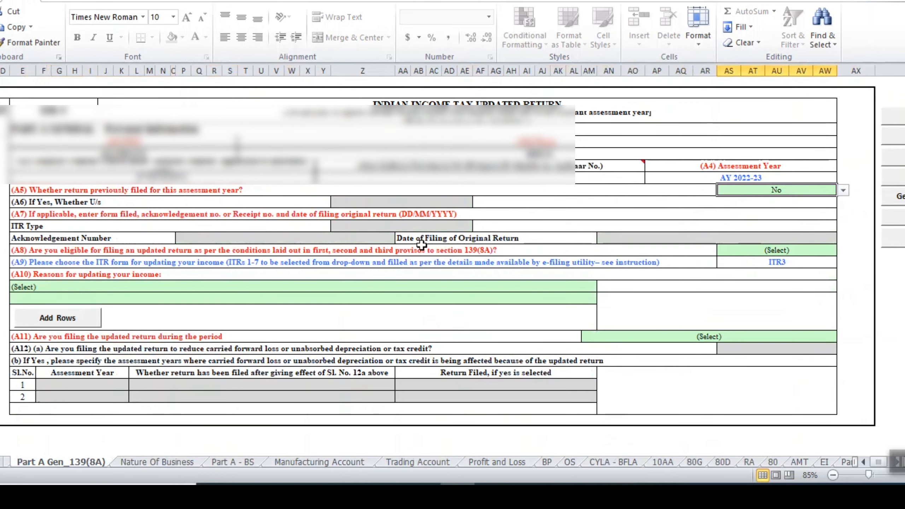
Step: Set A8, eligibility for filing an updated return, to Yes and the first A10 reason for updating income to Return previously not filed
click(759, 251)
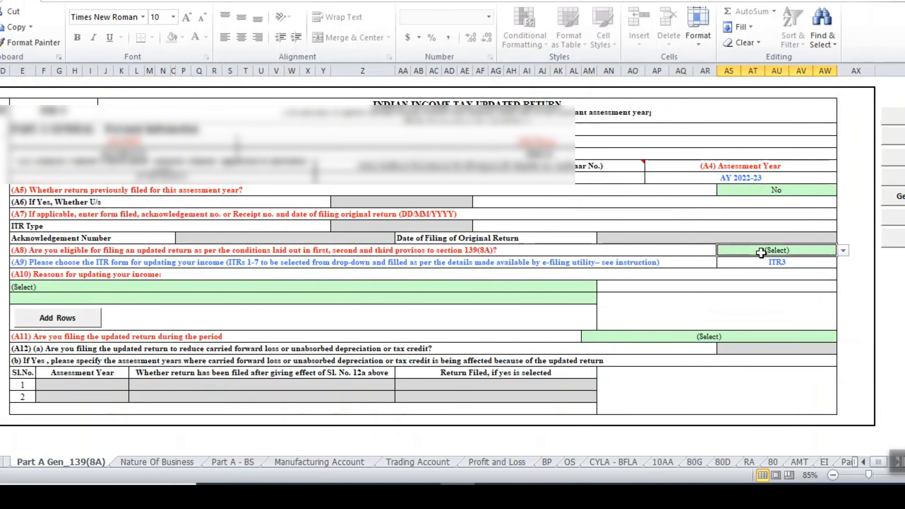
key(alt+Down)
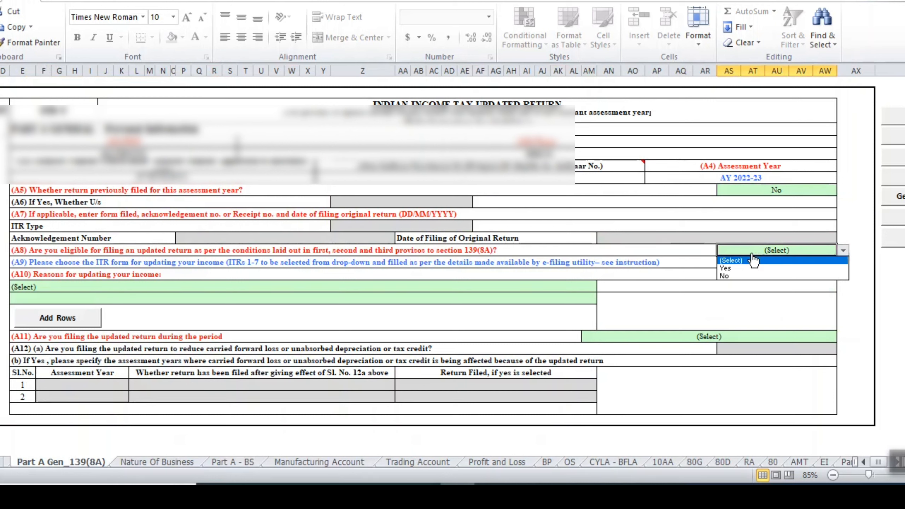
click(735, 269)
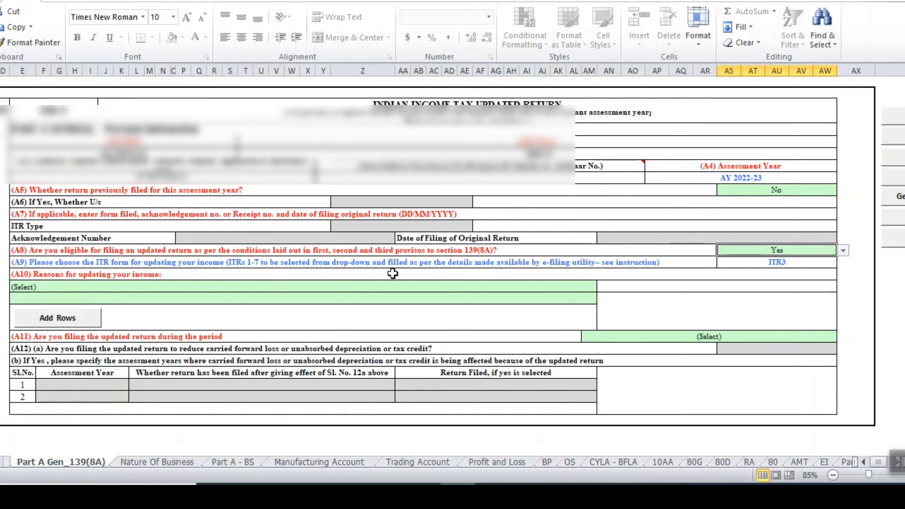
click(230, 297)
click(215, 287)
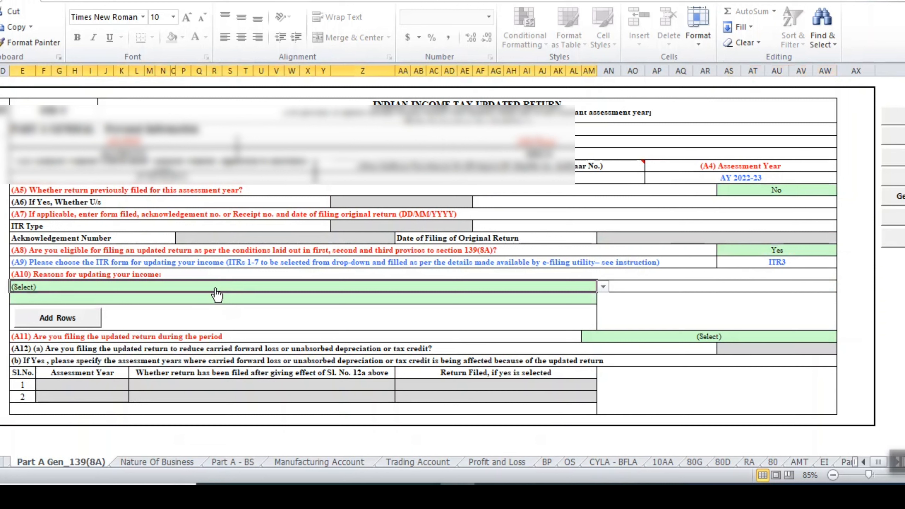
key(alt+Down)
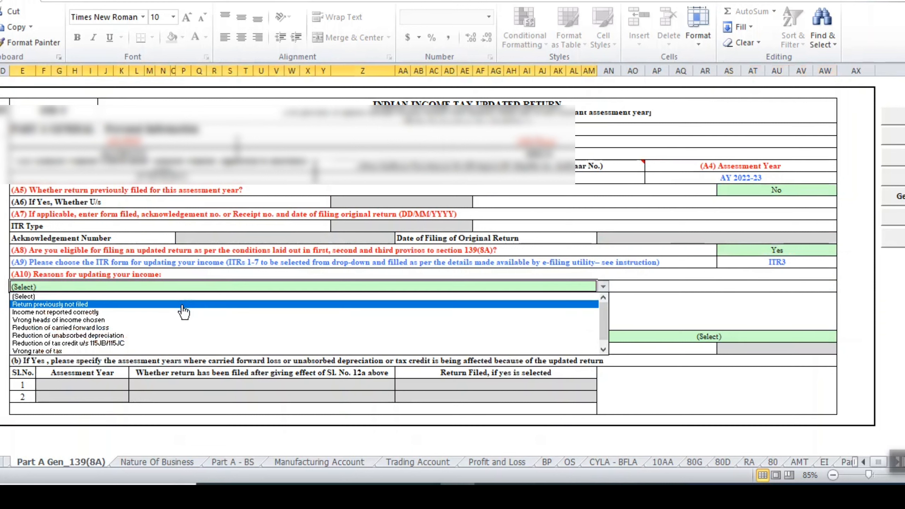
click(184, 305)
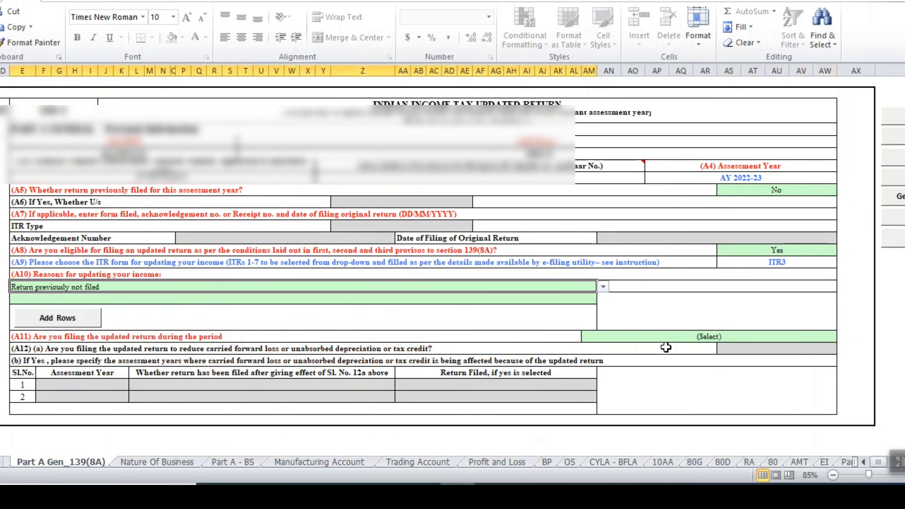
Step: Set A11, the filing period, to Up to 12 months from the end of Relevant Assessment Year and validate the sheet
click(667, 334)
key(alt+Down)
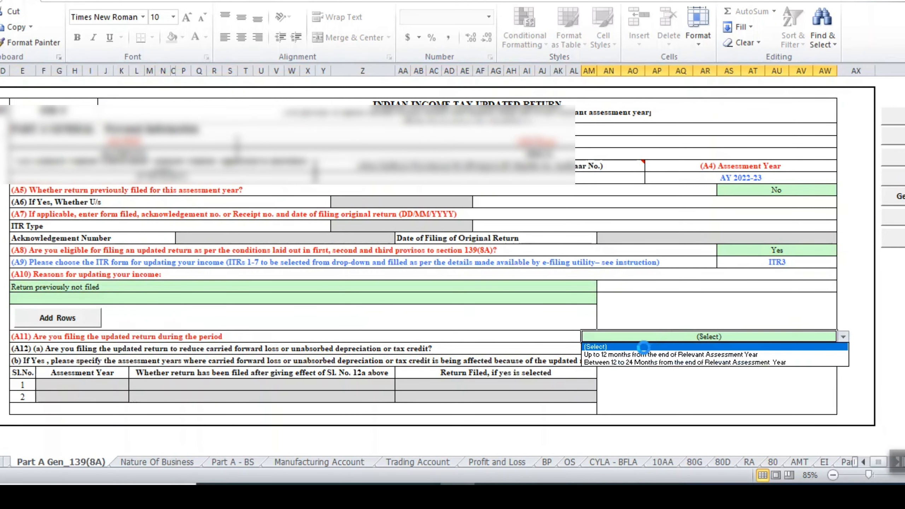
click(631, 355)
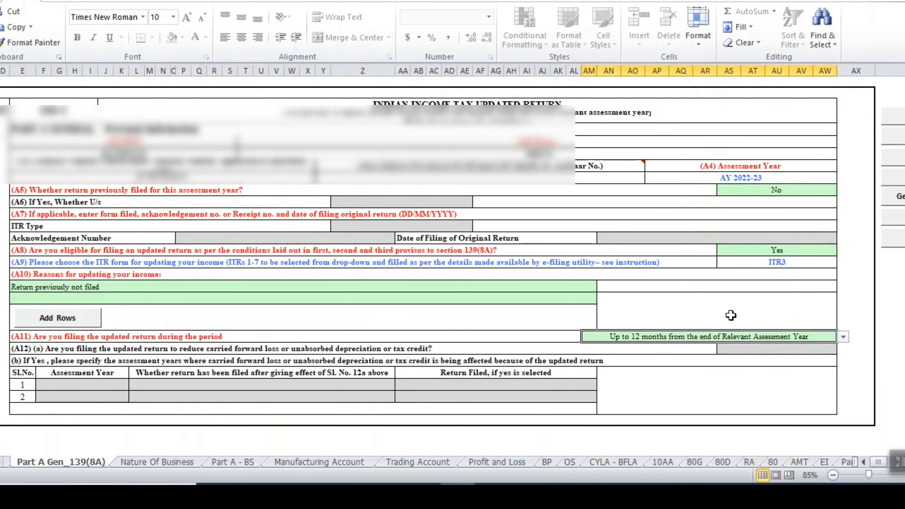
scroll(731, 315, right, 3)
click(846, 137)
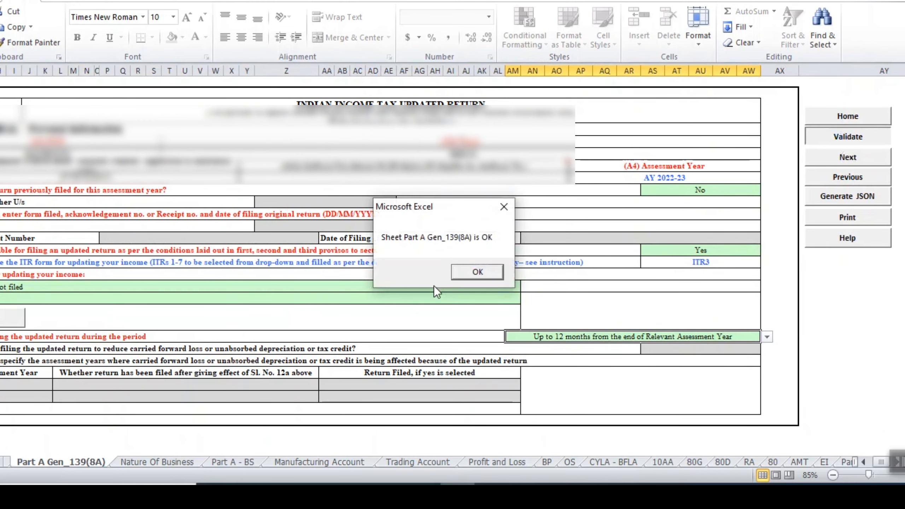
click(476, 272)
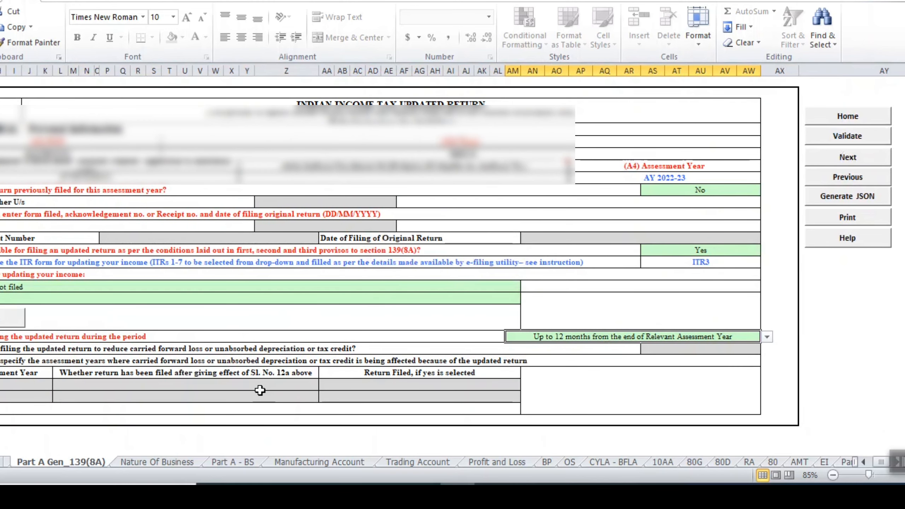
Step: On the Nature Of Business sheet, set the row 1 code to 09028-Retail sale of other products n.e.c
click(166, 462)
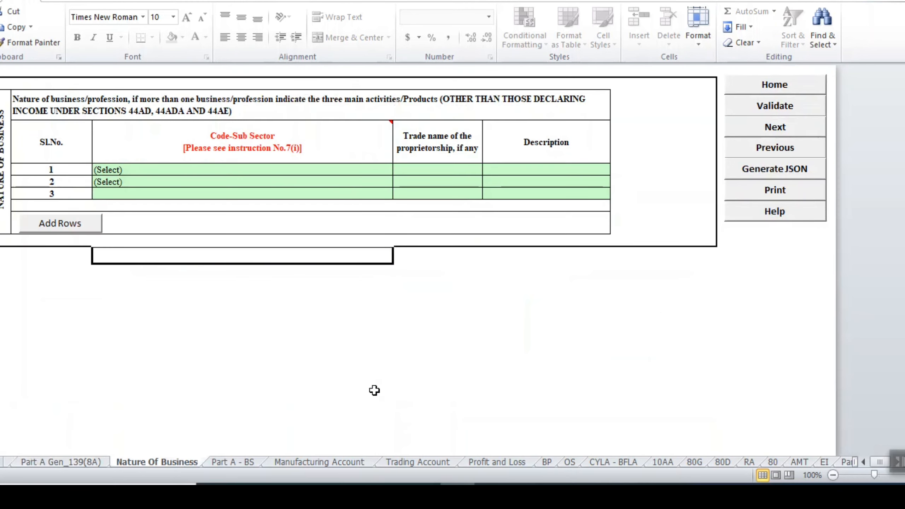
click(217, 170)
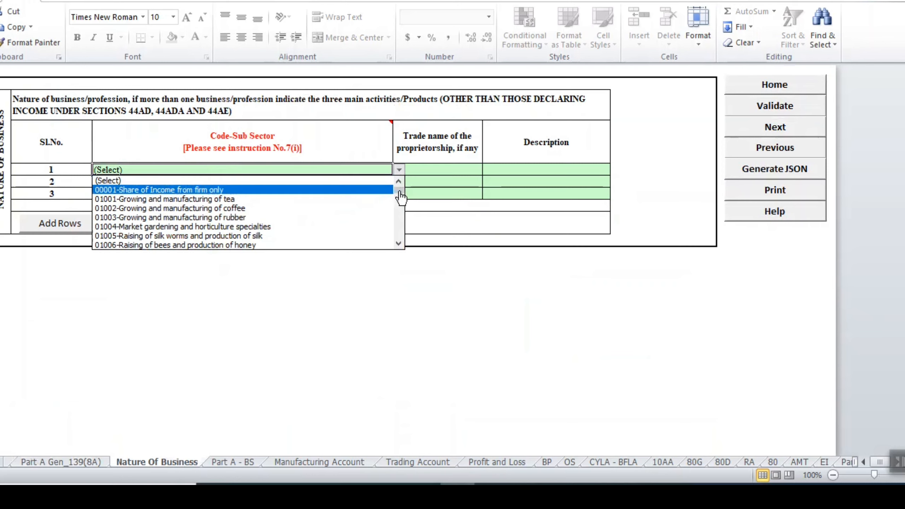
drag(400, 195, 399, 224)
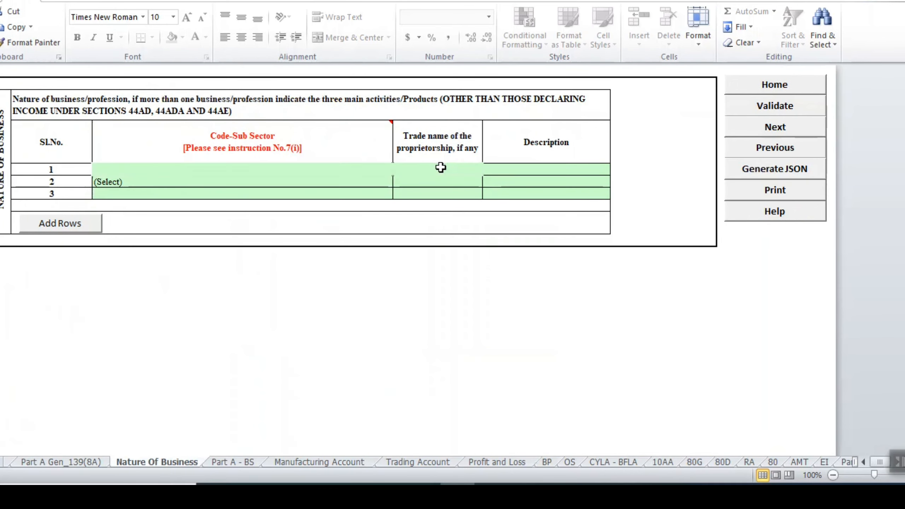
Step: Enter the trade name of the proprietorship in row 1 and validate the Nature Of Business sheet
click(441, 167)
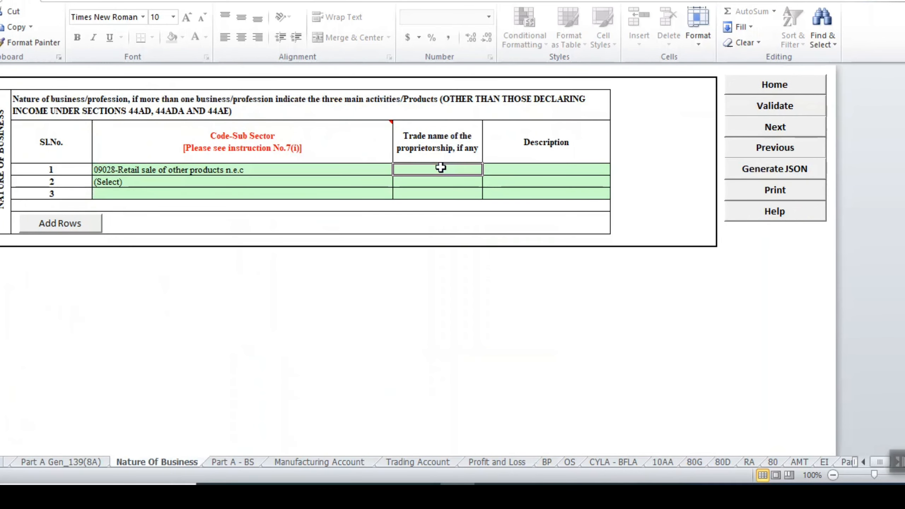
text(Heena)
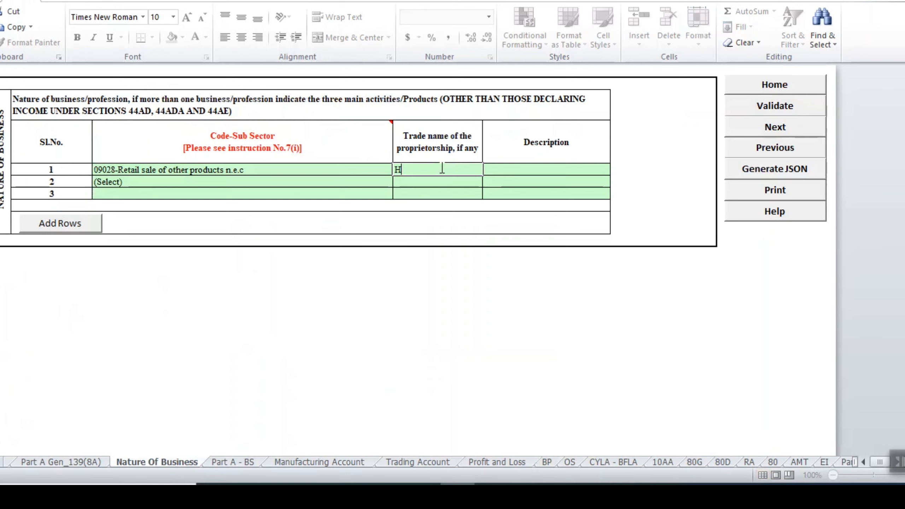
click(775, 106)
click(434, 261)
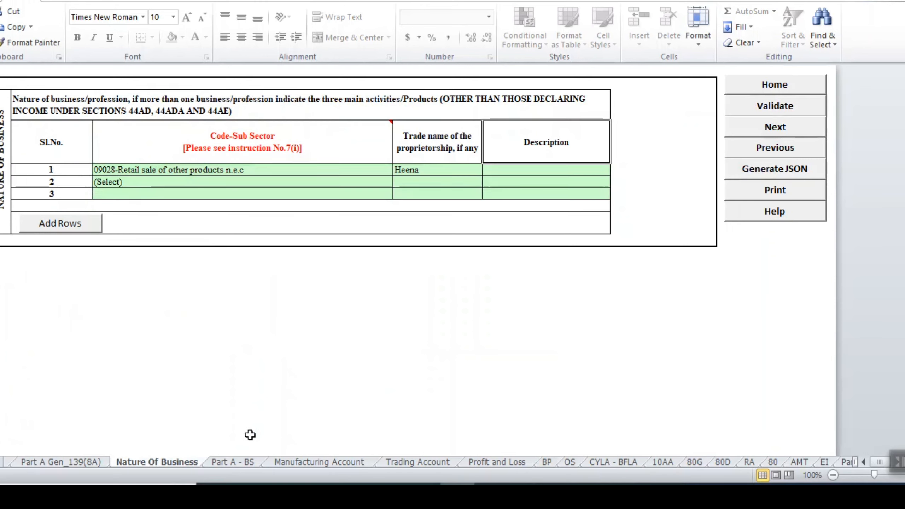
Step: Examine the Part A - BS balance sheet, including item 6 for cases where regular books of account are not maintained
click(238, 463)
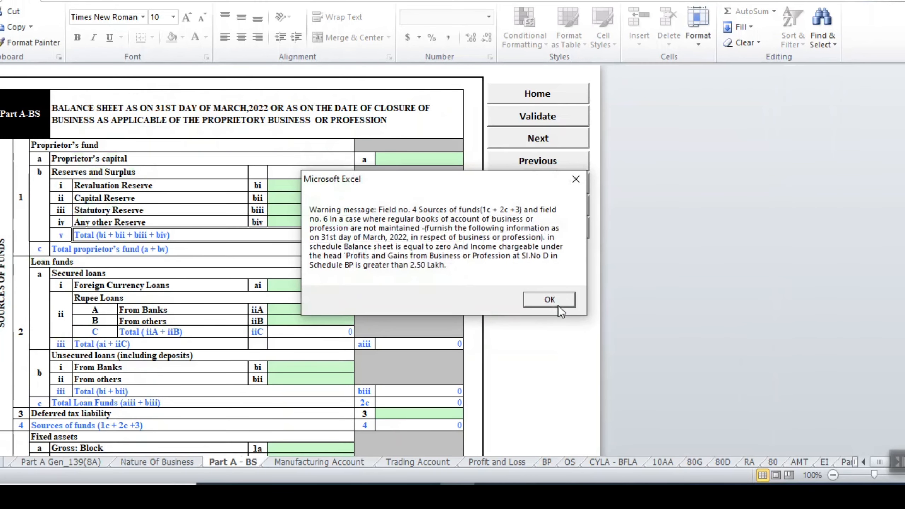
click(548, 300)
scroll(454, 265, down, 3)
scroll(454, 253, down, 15)
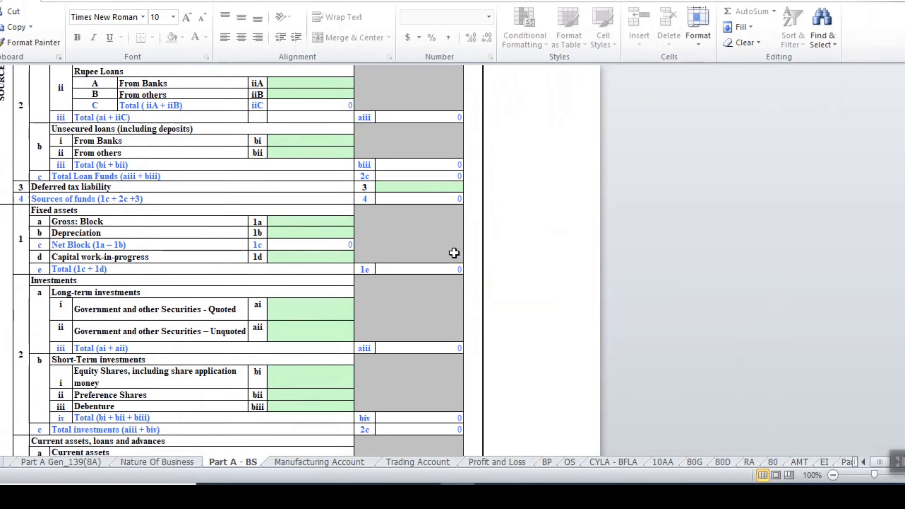
scroll(455, 244, up, 5)
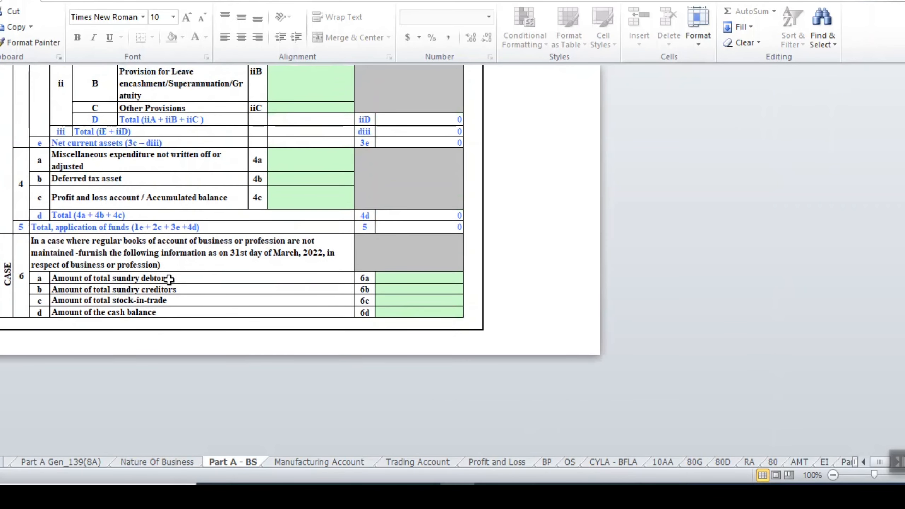
click(396, 277)
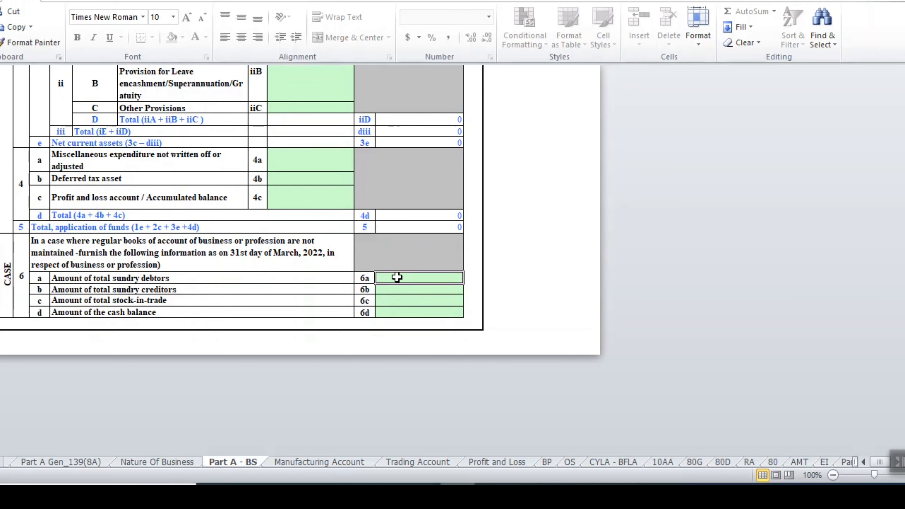
scroll(397, 277, up, 20)
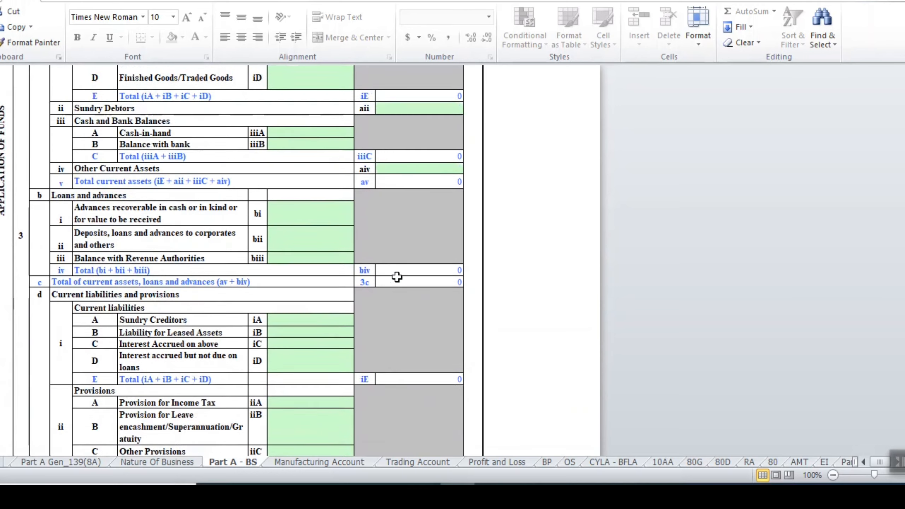
scroll(397, 277, down, 20)
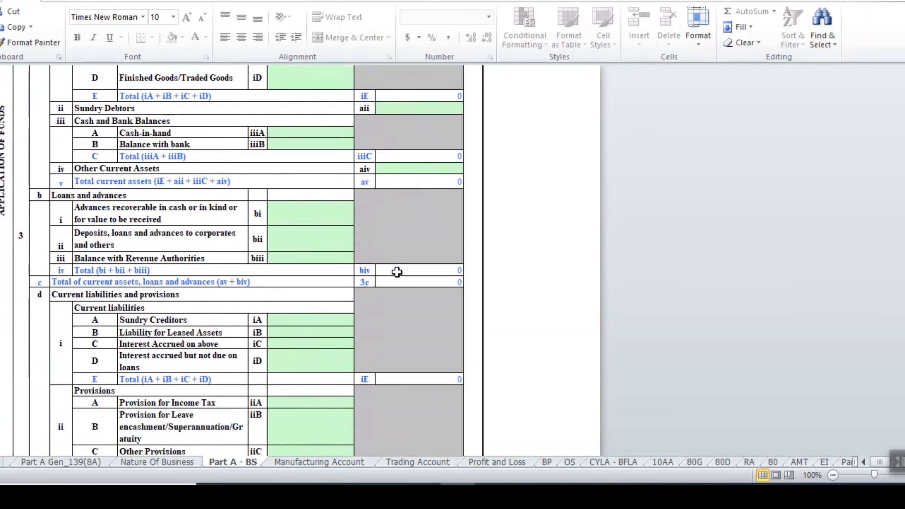
scroll(397, 267, down, 4)
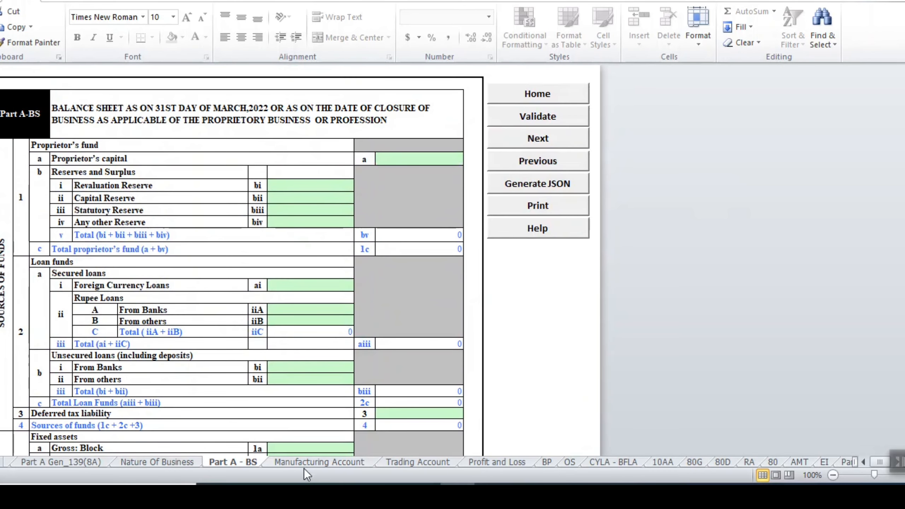
Step: Validate the Manufacturing Account and Trading Account sheets without entering any amounts
click(305, 464)
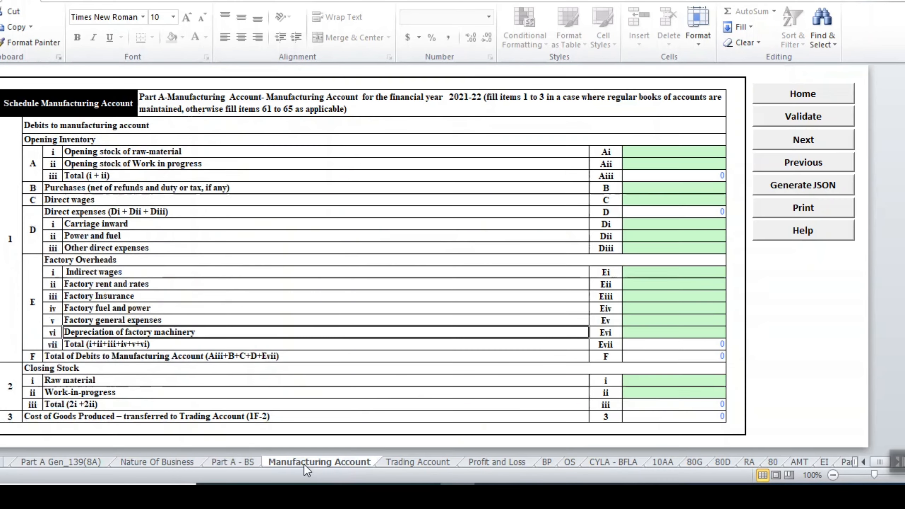
click(784, 123)
click(432, 263)
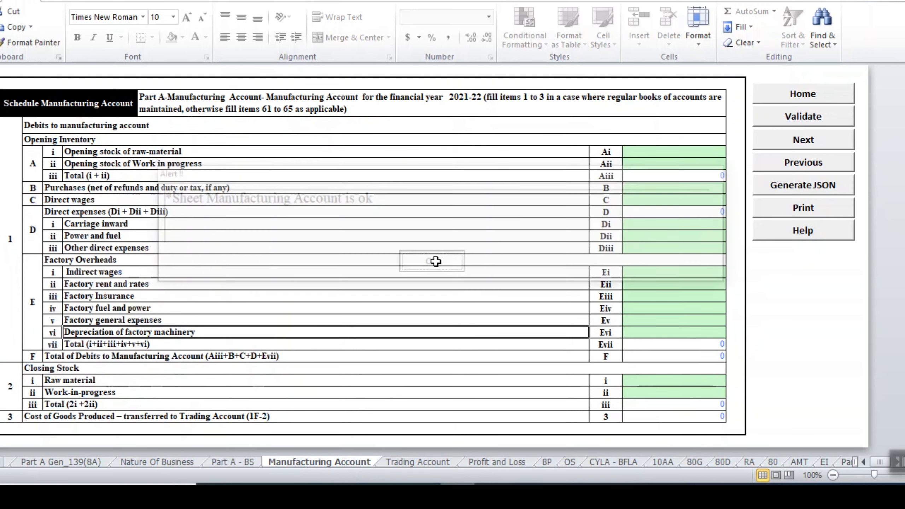
click(418, 462)
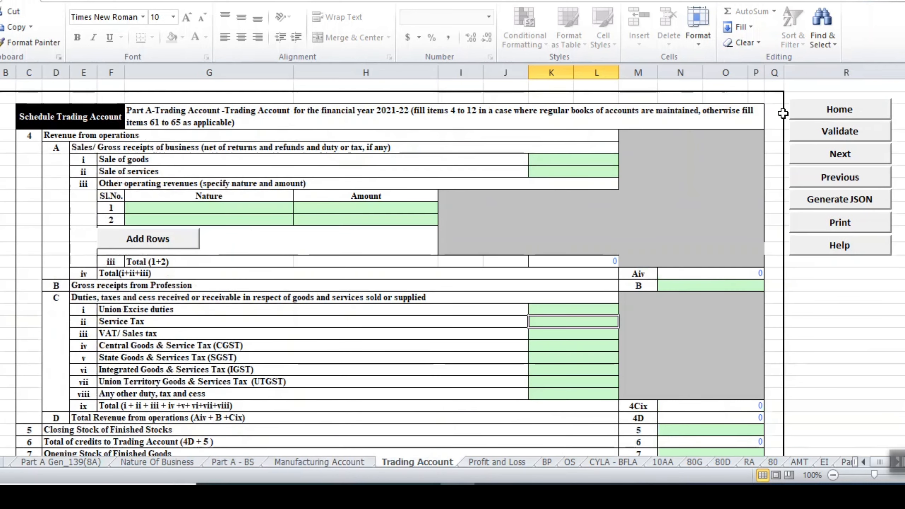
click(805, 133)
click(432, 264)
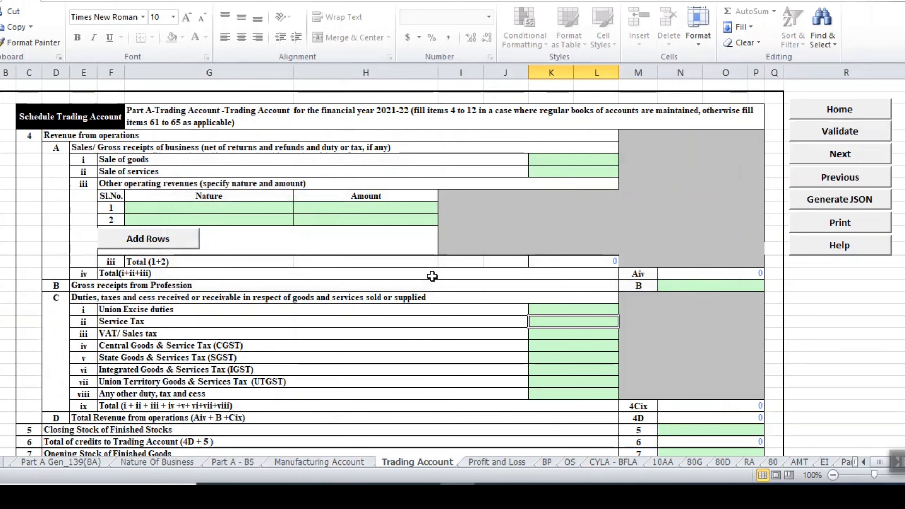
Step: In item 61 (section 44AD) of the Profit and Loss sheet, fill row 1 with the business name and code 09028-Retail sale of other products n.e.c
click(494, 461)
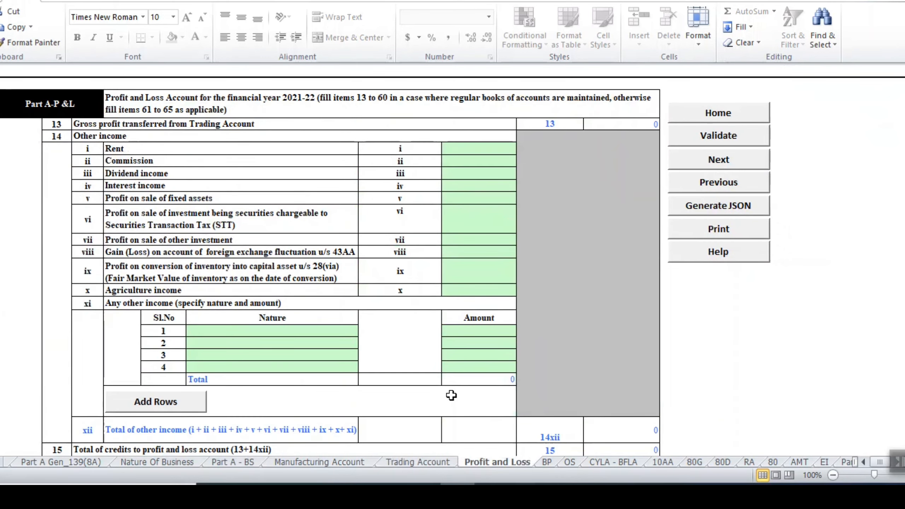
scroll(450, 393, down, 15)
scroll(451, 393, down, 15)
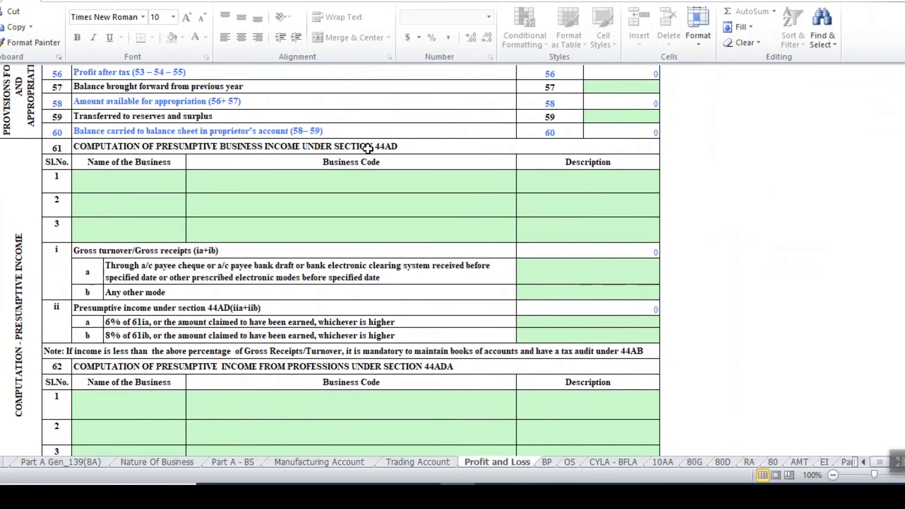
click(369, 147)
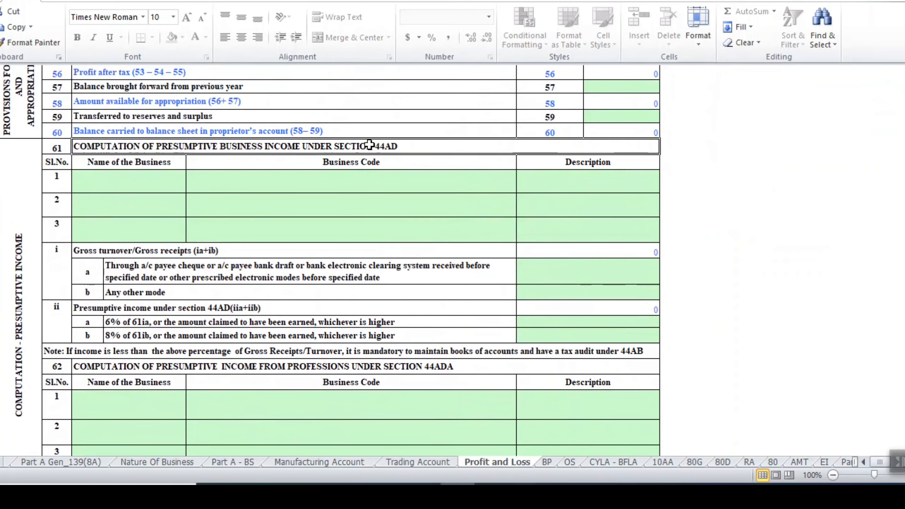
click(134, 176)
click(331, 190)
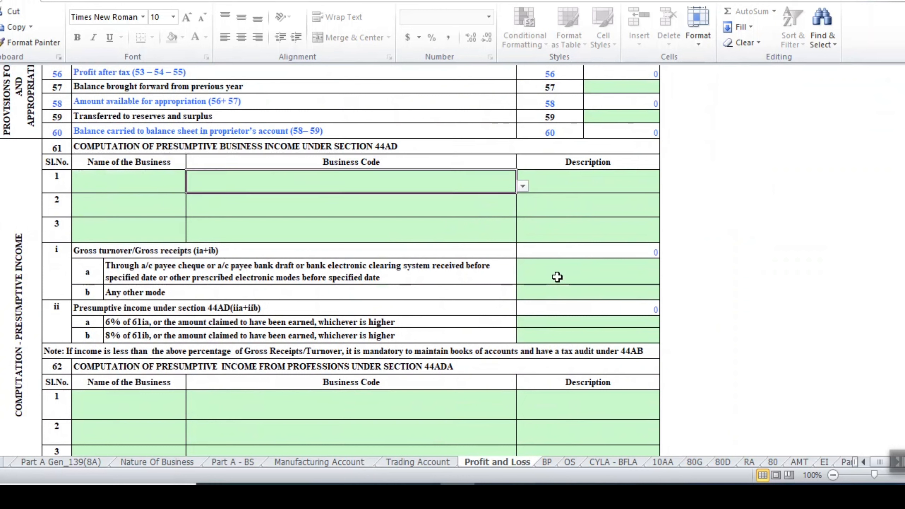
click(153, 181)
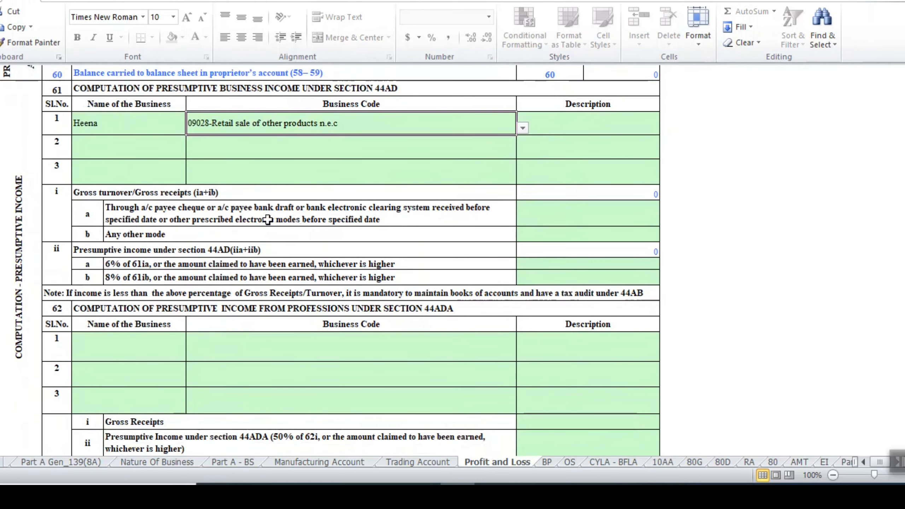
Step: Enter 784500 as the gross turnover received by any other mode (61ib) under section 44AD
click(539, 210)
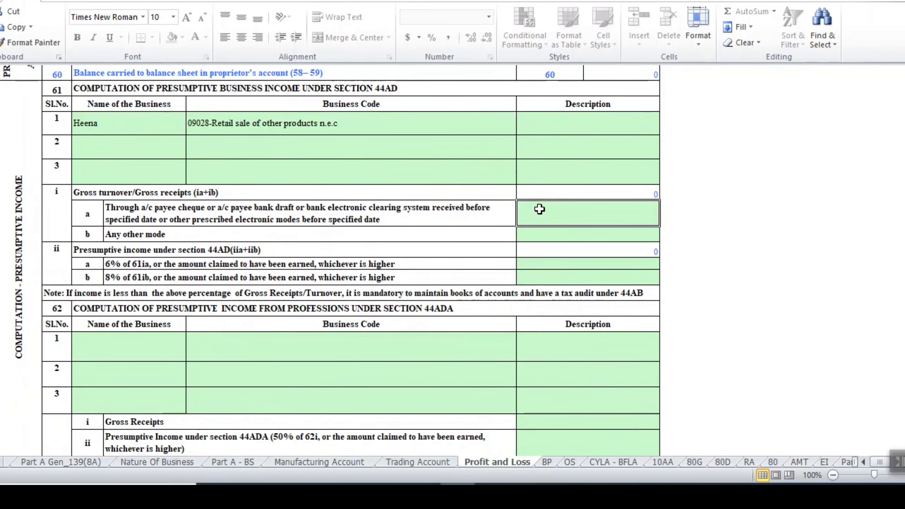
click(551, 232)
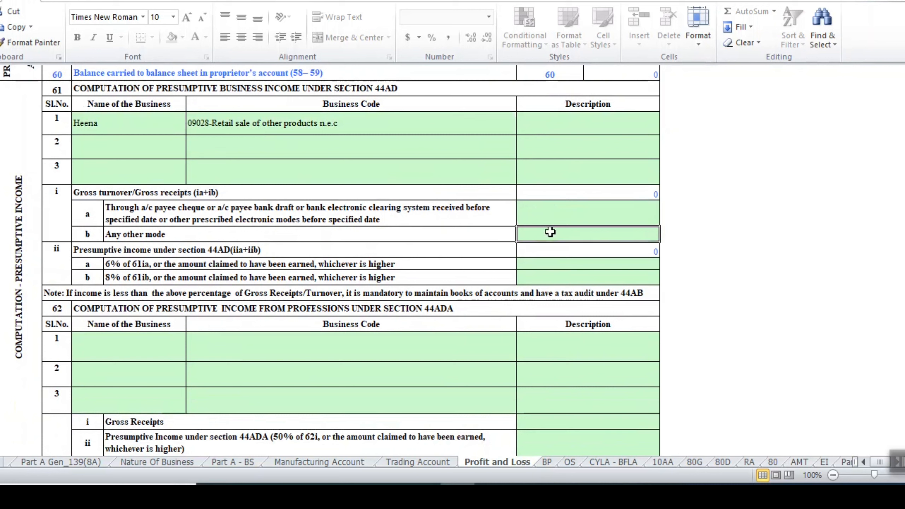
text(784)
key(Return)
key(Return)
key(Return)
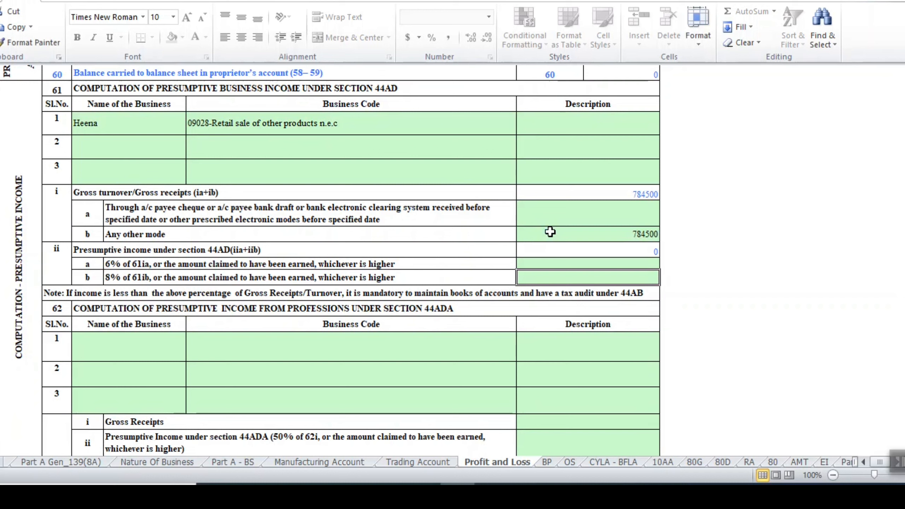
Step: Enter 354000 as the presumptive income under section 44AD against 8% of 61ib (item 61ii b)
click(348, 197)
click(284, 264)
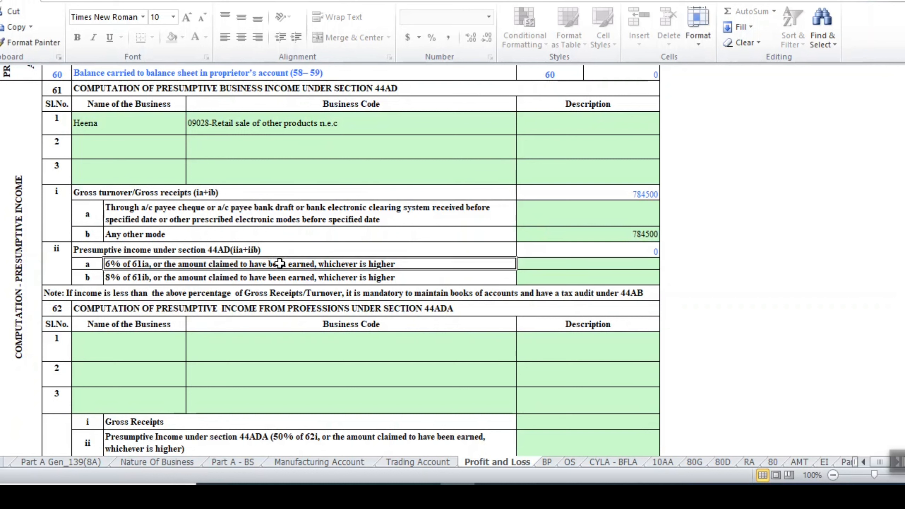
click(602, 277)
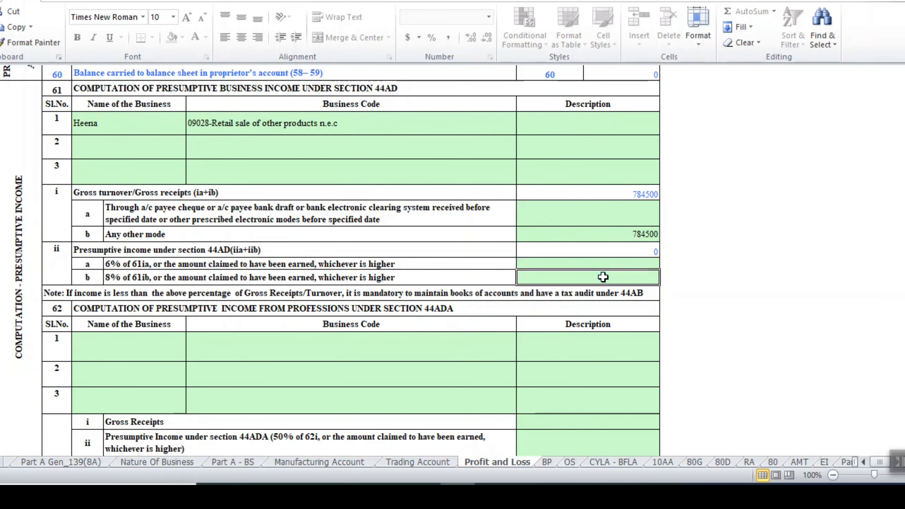
text(354000)
key(Return)
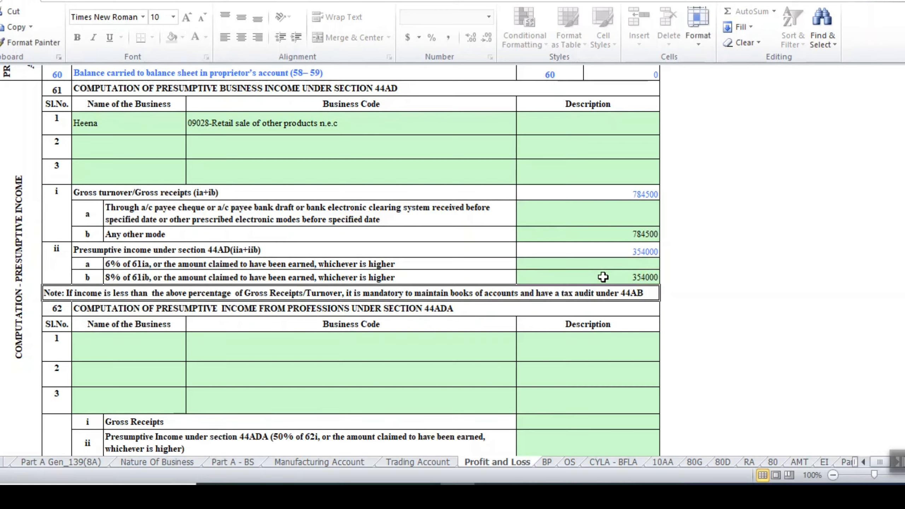
Step: Validate the Profit and Loss sheet and dismiss the resulting alert
scroll(602, 277, up, 20)
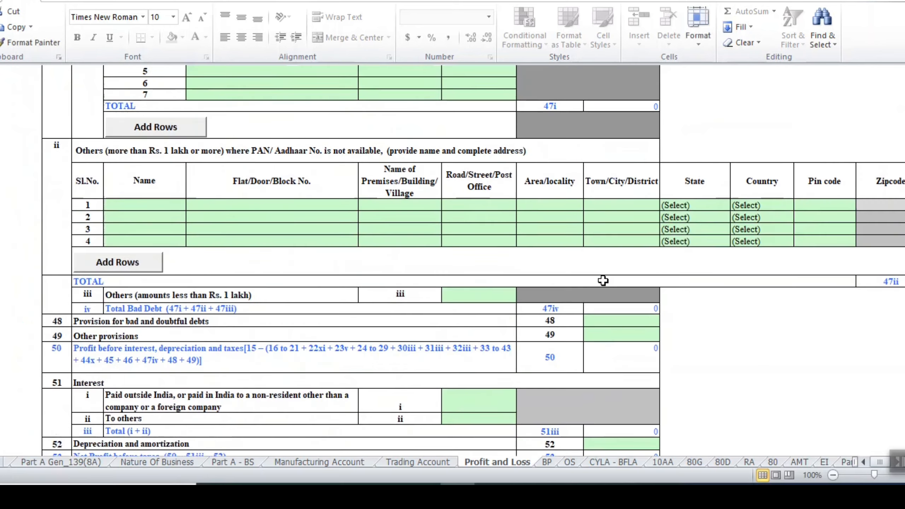
scroll(602, 284, up, 10)
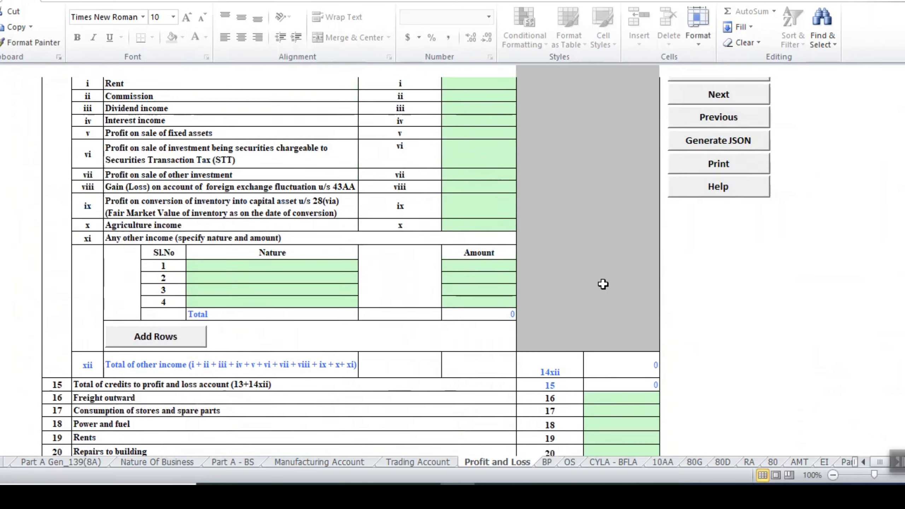
click(727, 140)
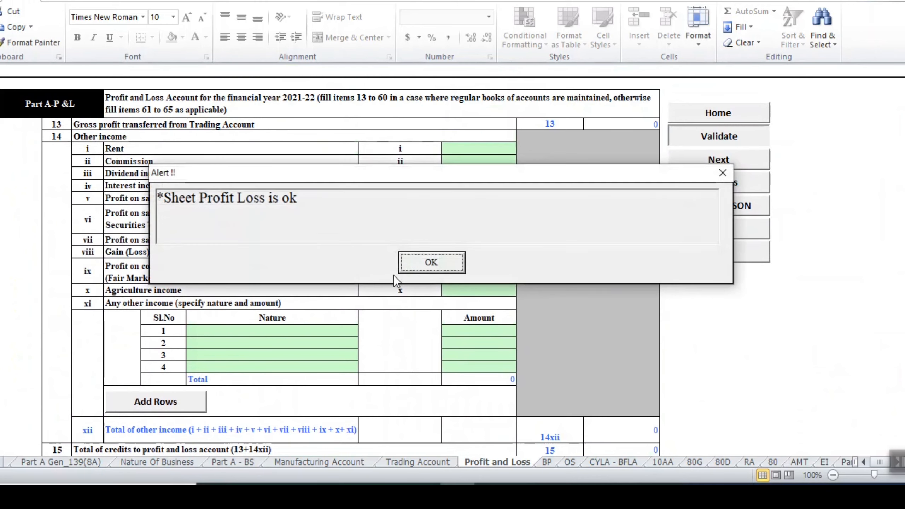
click(431, 261)
Step: Review the business income computation in Schedule BP and validate the sheet
click(552, 464)
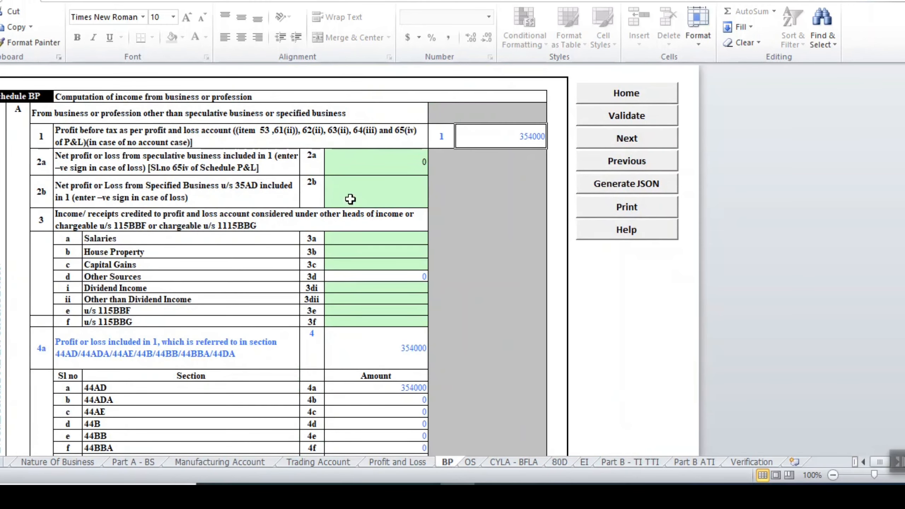
scroll(350, 199, down, 12)
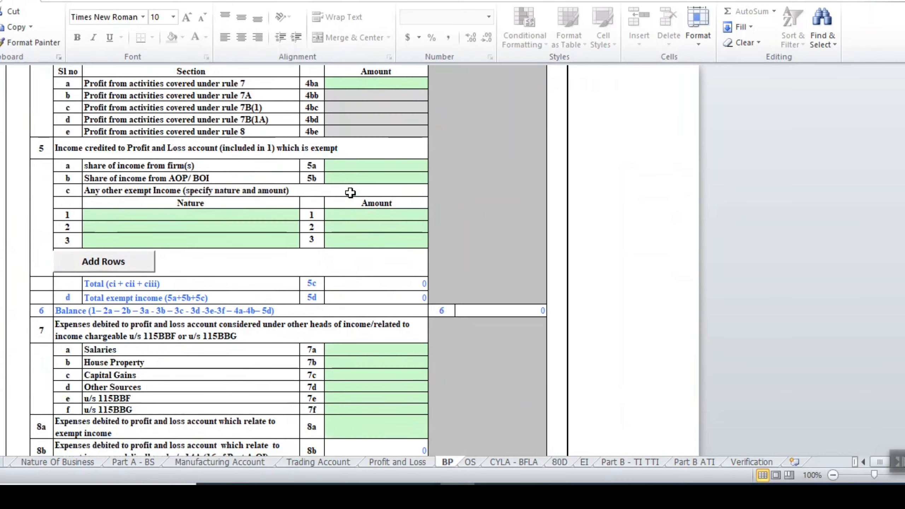
scroll(350, 192, up, 12)
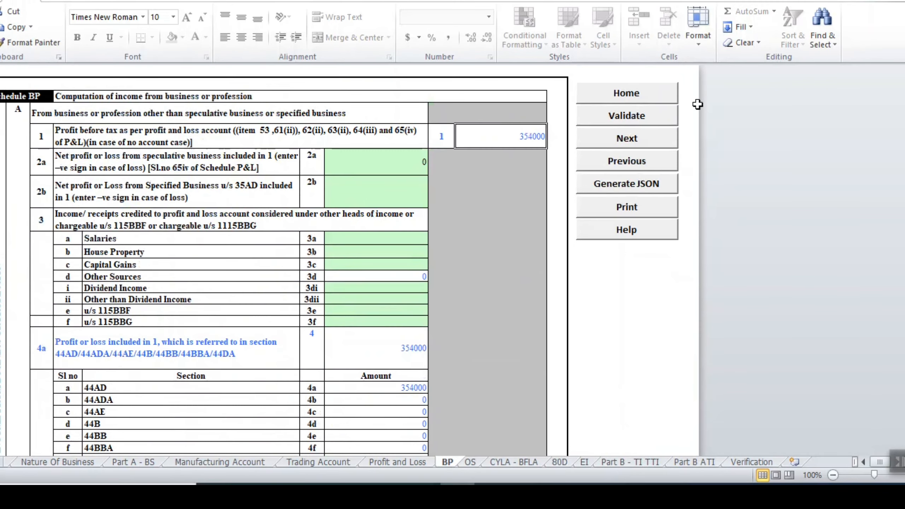
click(647, 118)
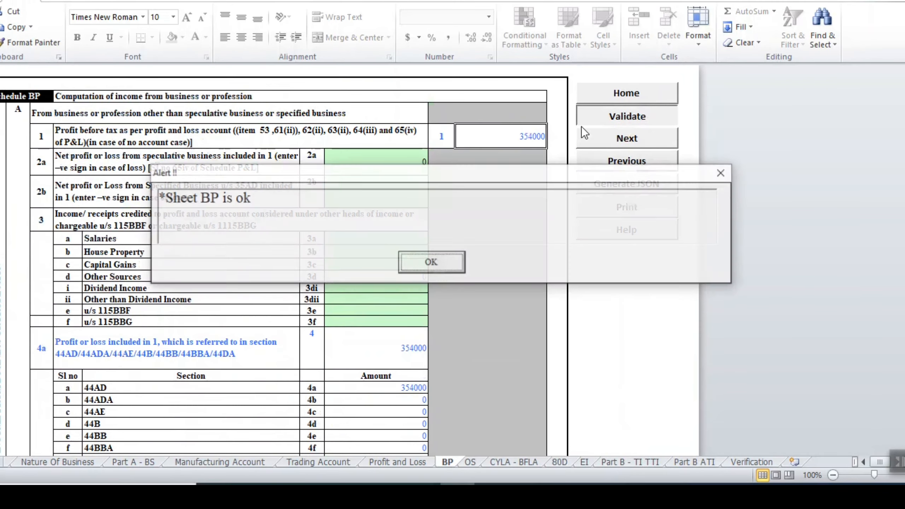
click(416, 270)
Step: In Schedule OS, enter 4500 as interest from savings bank (1bi)
click(469, 462)
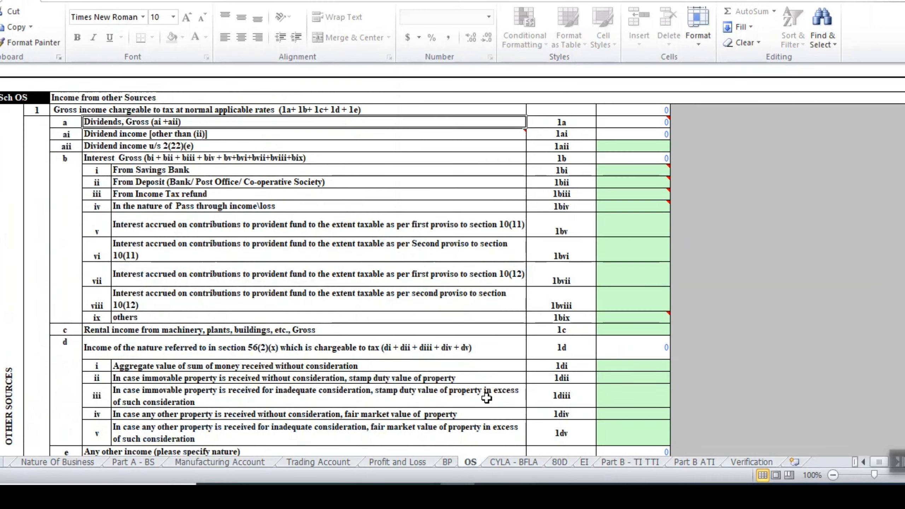
scroll(469, 263, down, 3)
scroll(469, 263, up, 2)
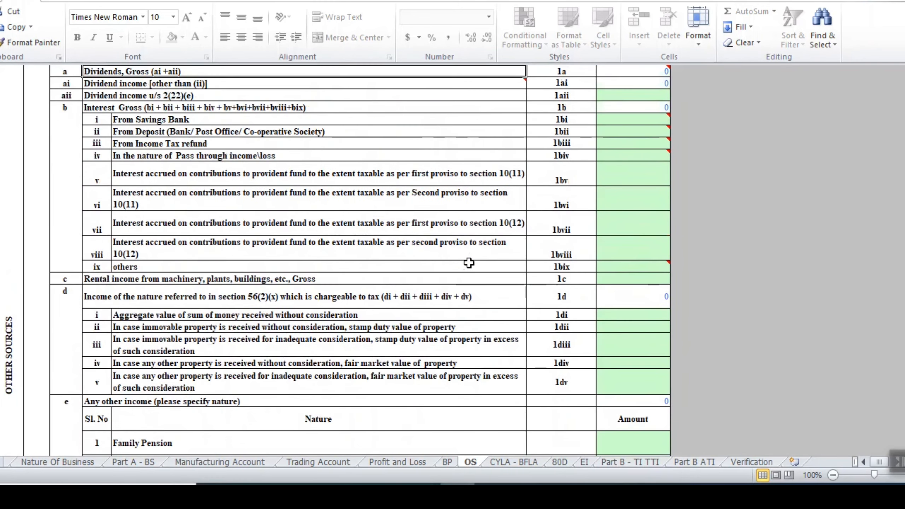
scroll(469, 263, up, 1)
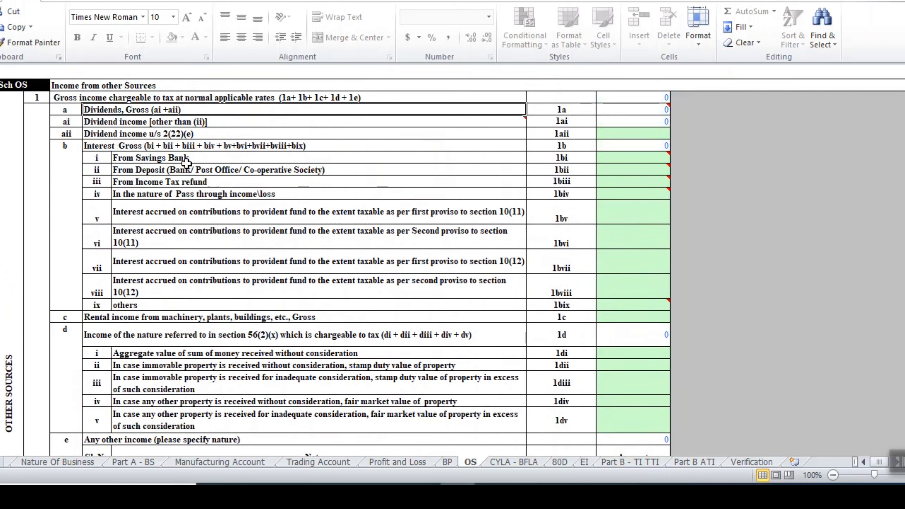
click(637, 161)
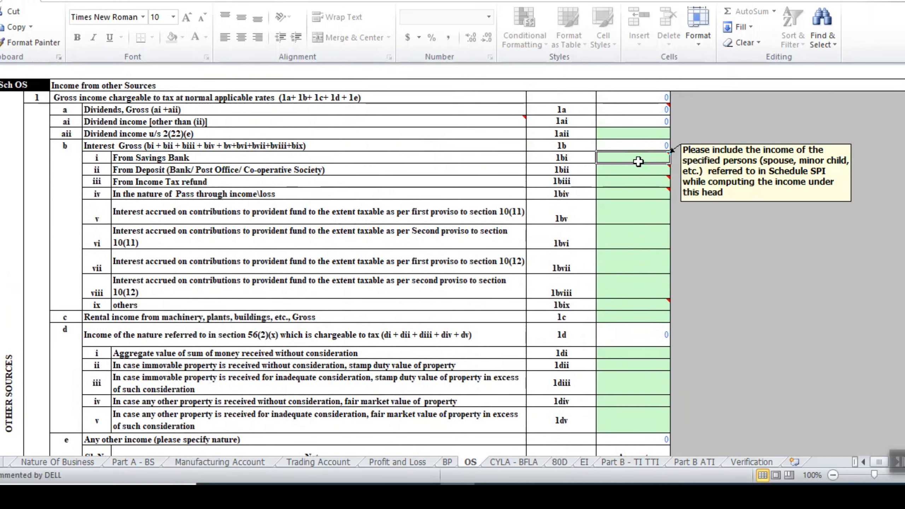
text(4500)
key(Return)
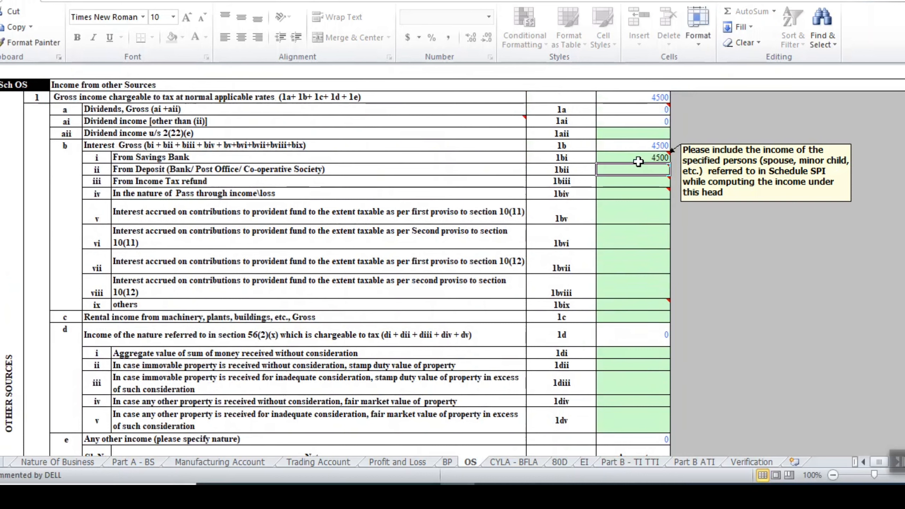
Step: In row 4 of item 1e of Schedule OS, add the nature "Any other income" with an amount of 1200
scroll(638, 163, down, 8)
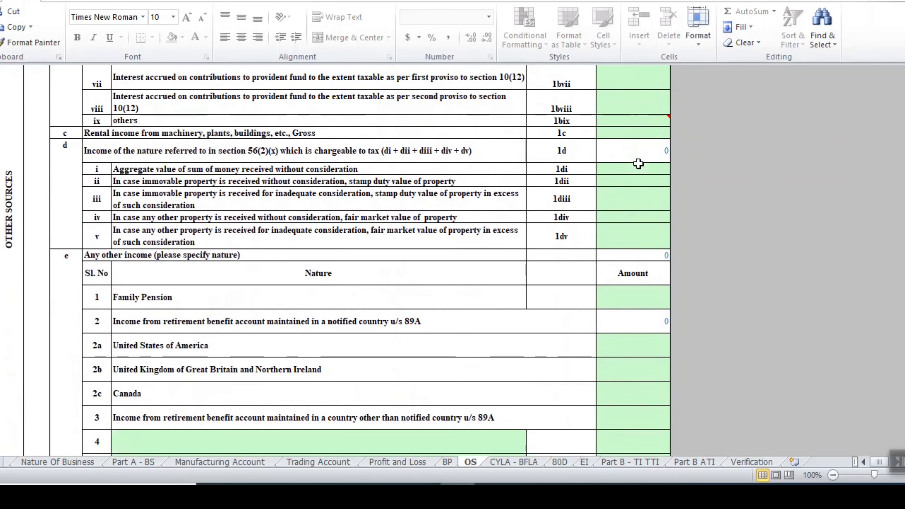
scroll(390, 194, up, 2)
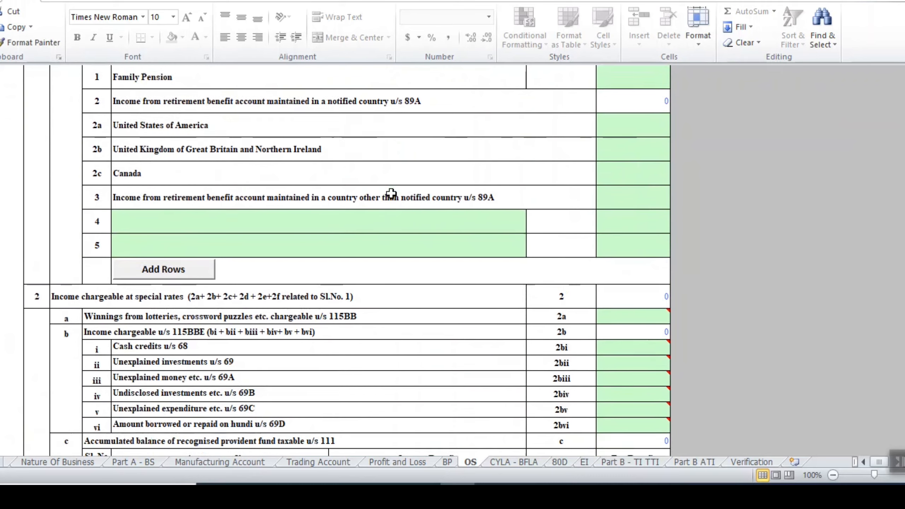
click(219, 245)
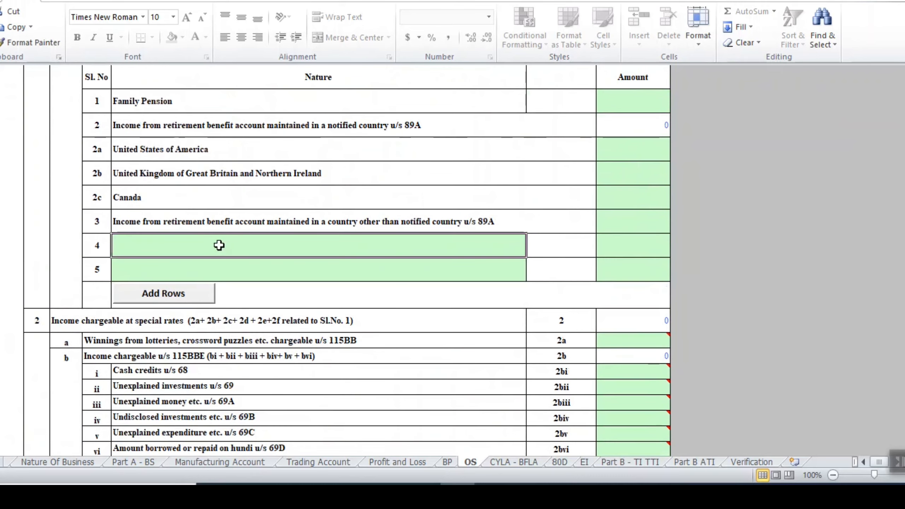
text(Any ot)
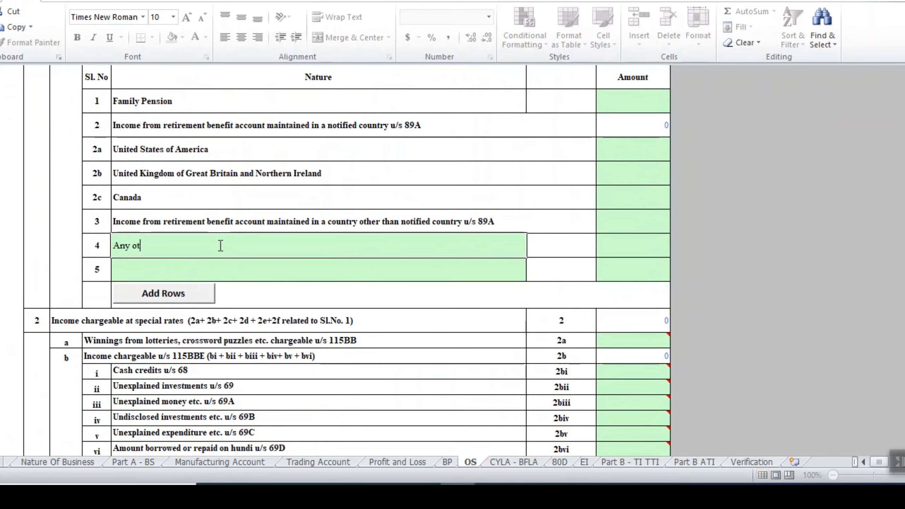
text(her income)
click(624, 248)
text(1200)
key(Return)
Step: Validate the OS sheet and dismiss the resulting alert
scroll(625, 250, down, 1)
scroll(625, 247, up, 8)
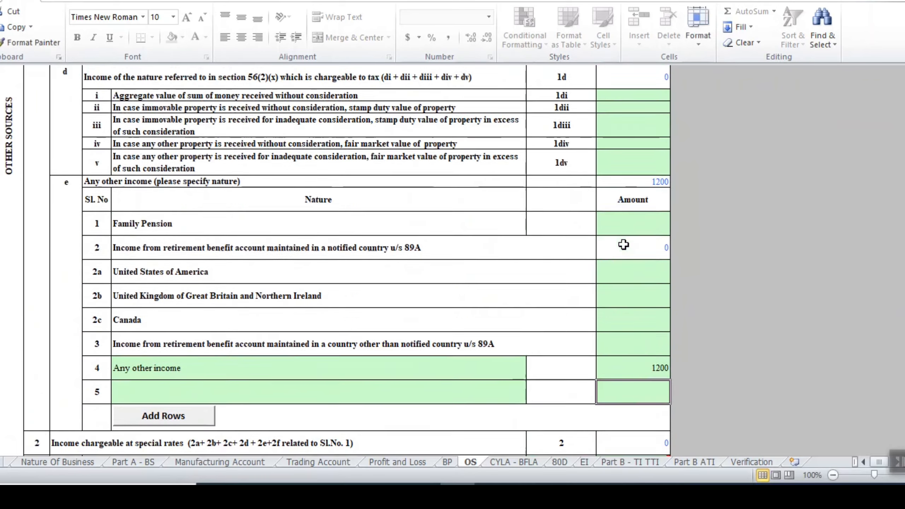
scroll(673, 143, right, 3)
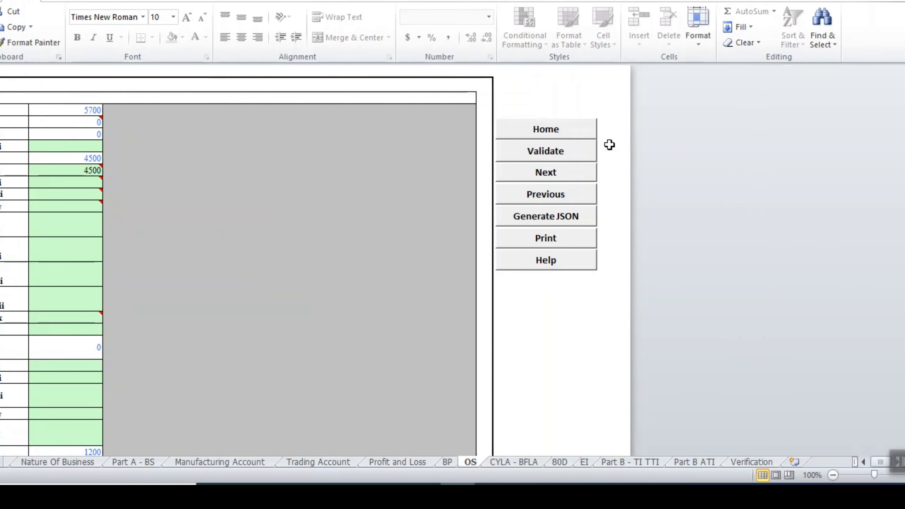
click(524, 161)
click(444, 271)
Step: Validate the CYLA - BFLA sheet without changing any set-off amounts
click(499, 463)
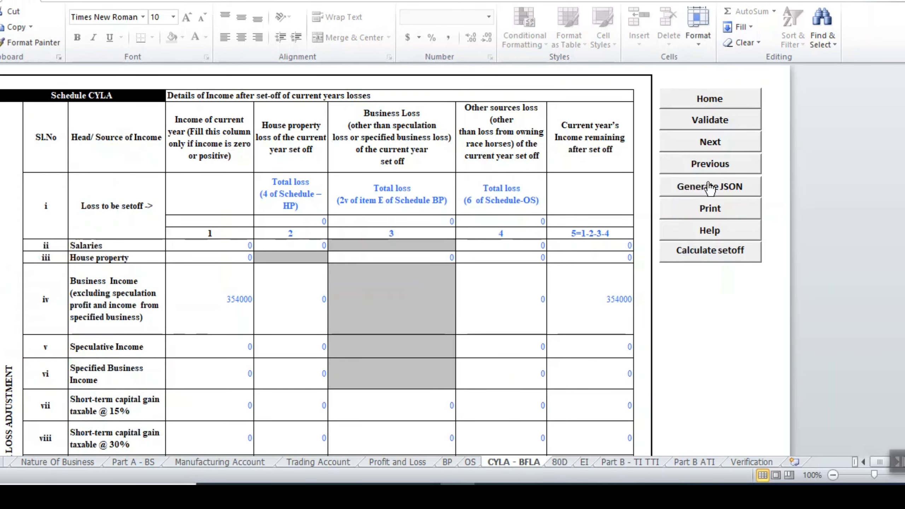
click(710, 120)
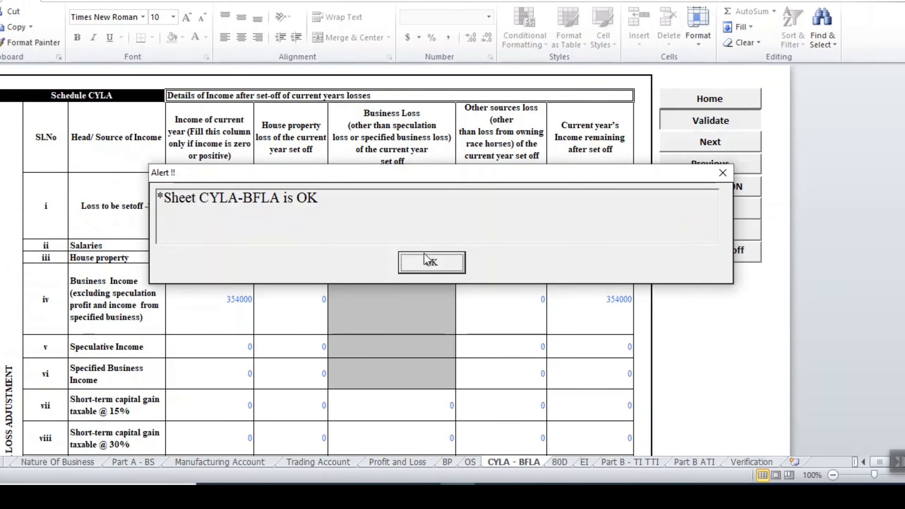
click(431, 262)
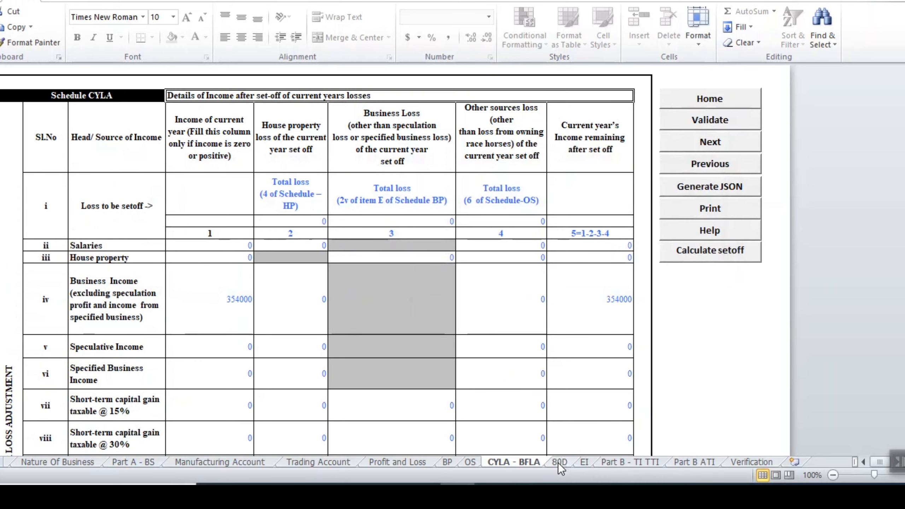
click(558, 462)
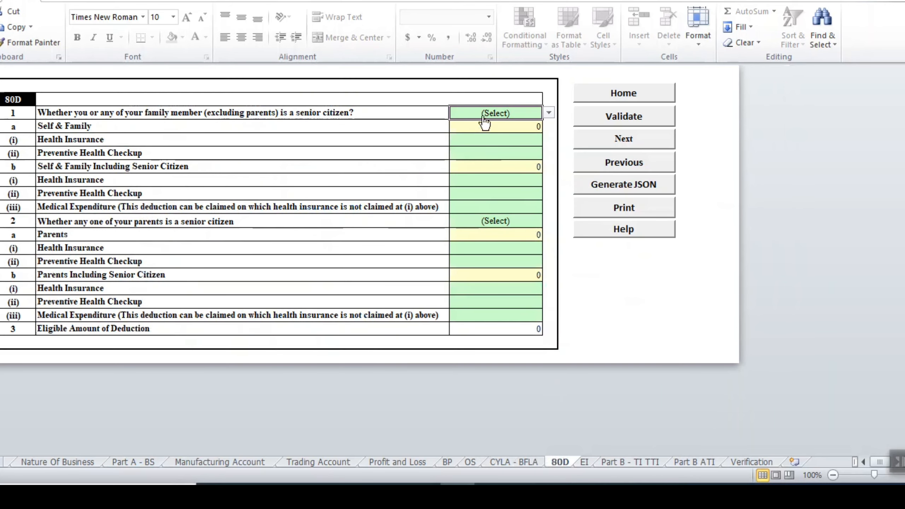
key(alt+Down)
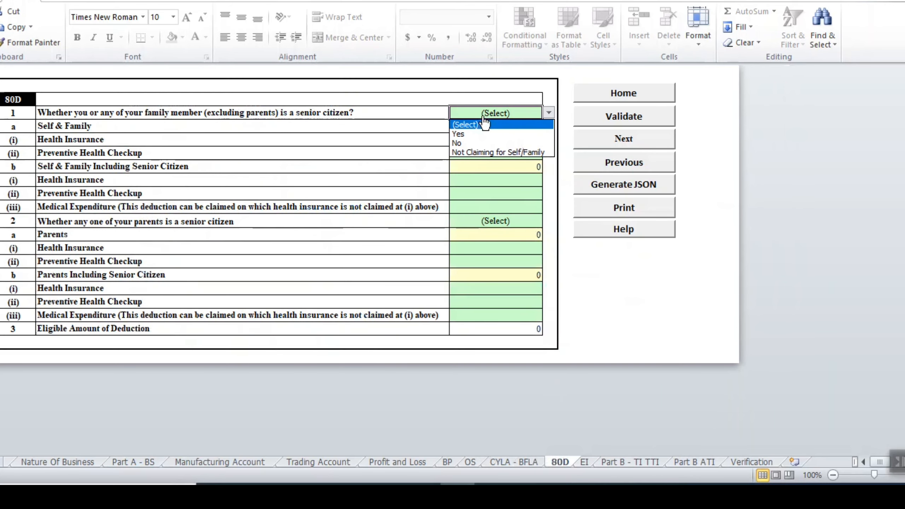
click(472, 153)
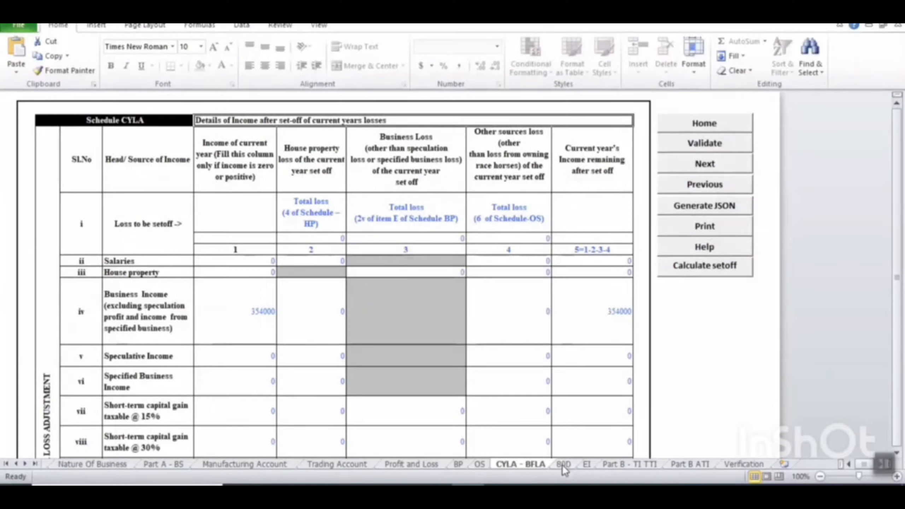
Step: In Schedule 80D, answer the senior citizen questions with "Not Claiming for Self/Family" and "Not claiming for Parents"
click(561, 463)
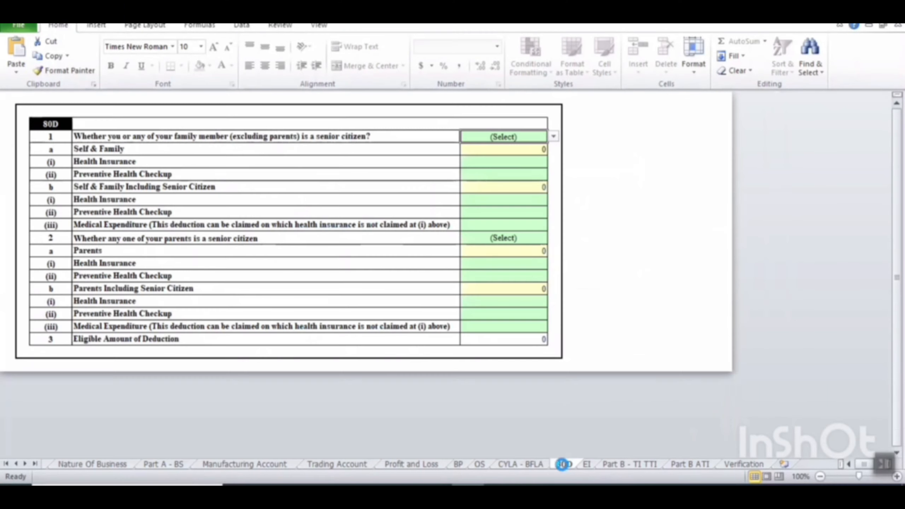
key(alt+Down)
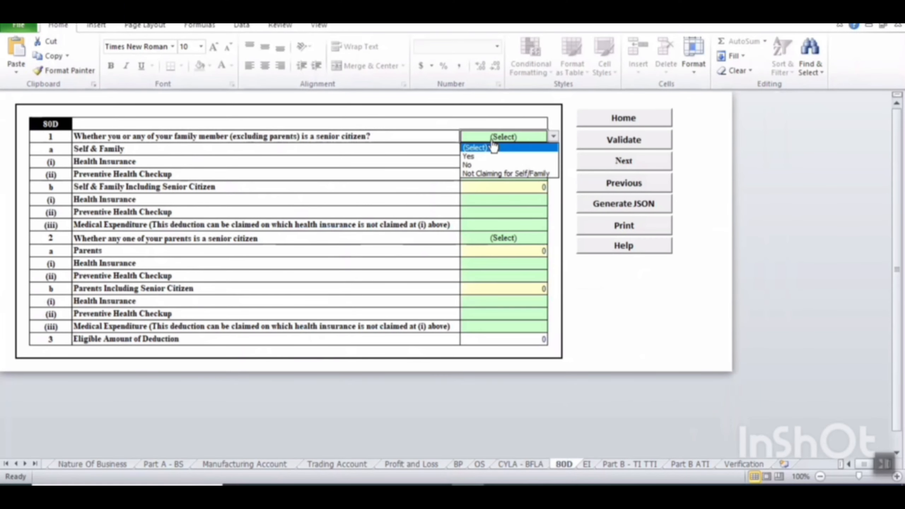
click(483, 175)
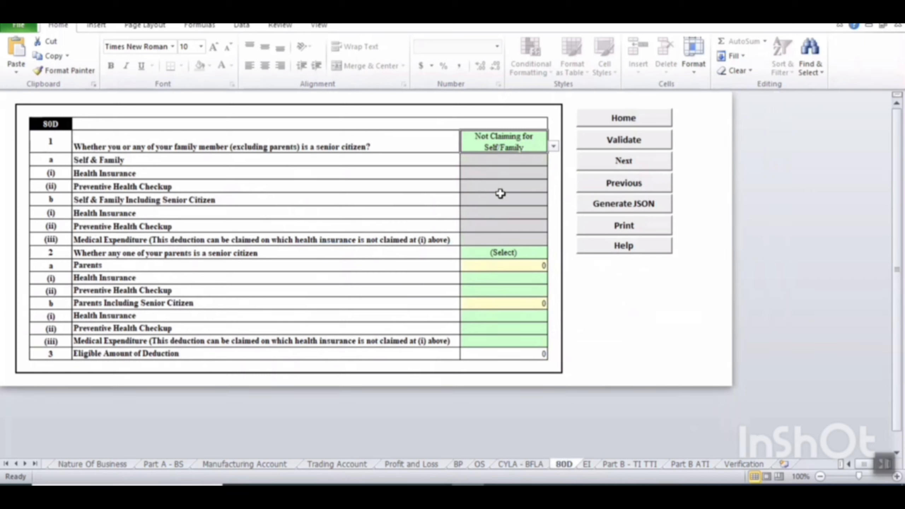
click(496, 253)
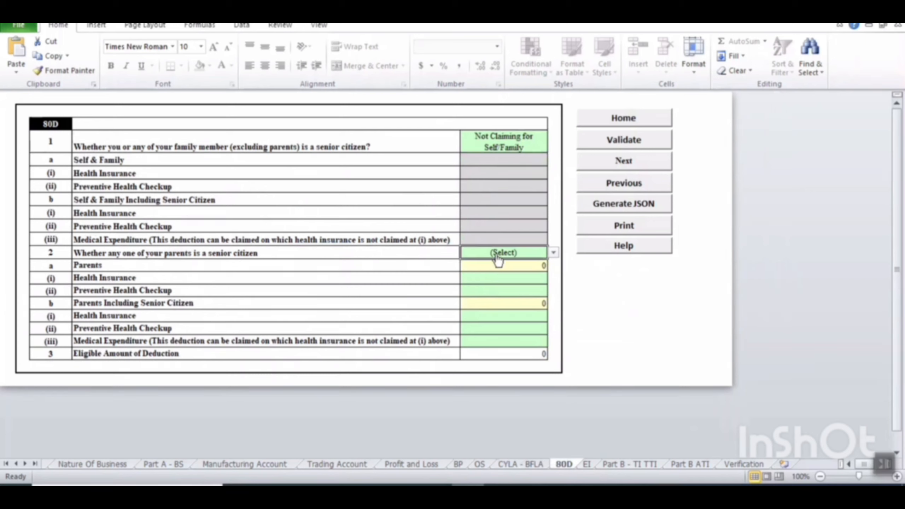
key(alt+Down)
click(485, 290)
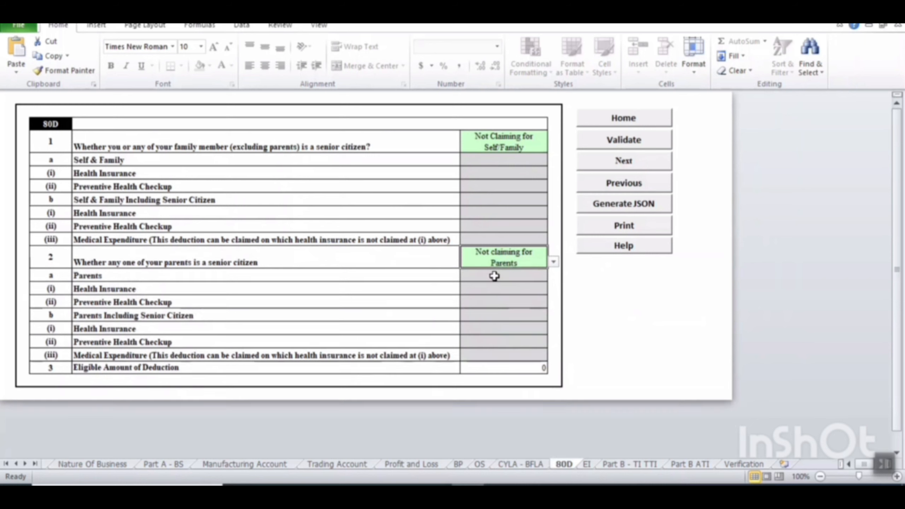
Step: Validate the 80D sheet and open Schedule EI for exempt income
click(626, 142)
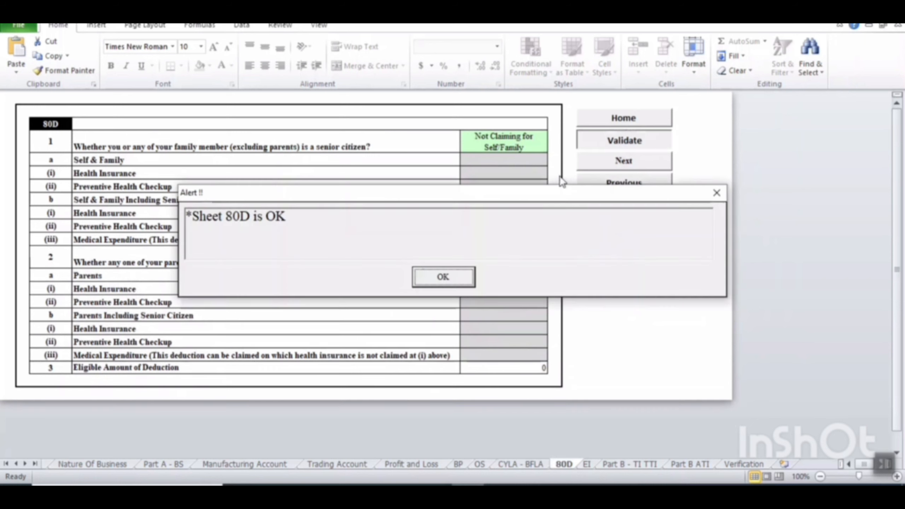
click(455, 278)
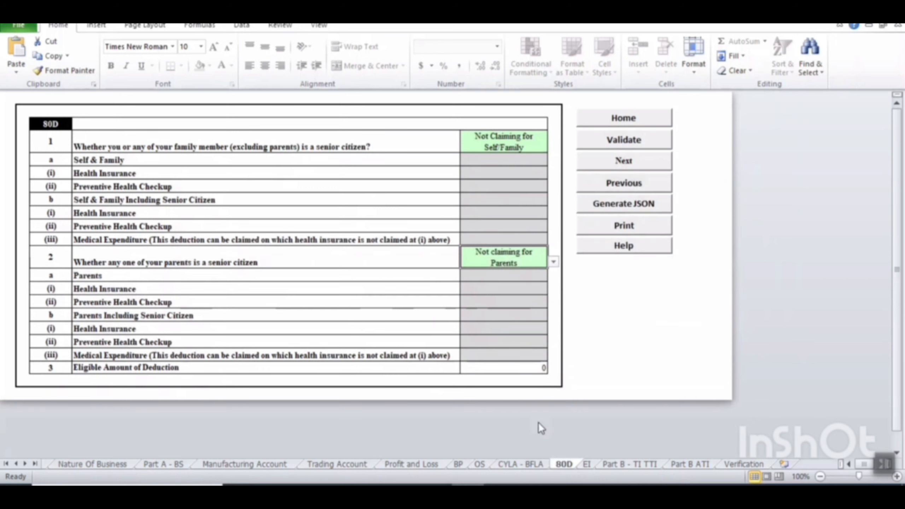
click(587, 464)
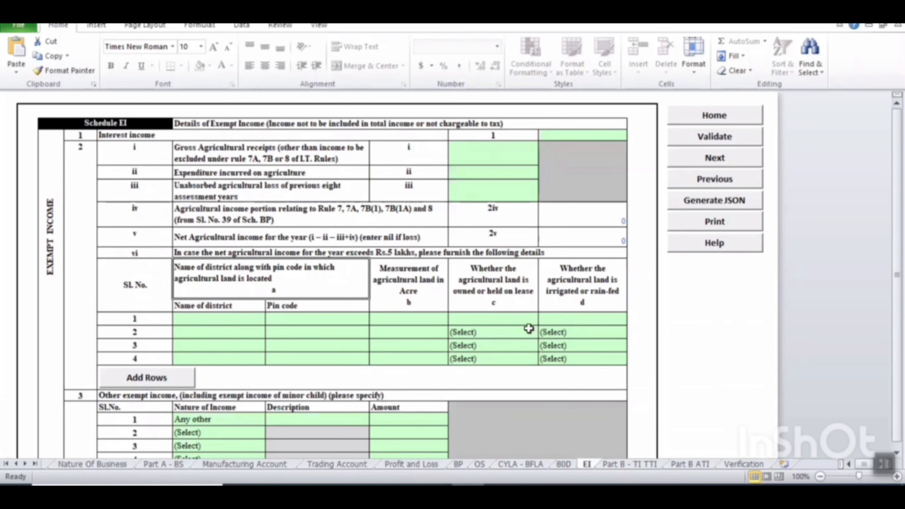
Step: In Schedule EI, enter gross agricultural receipts of 451000 and expenditure incurred on agriculture of 125400
click(490, 156)
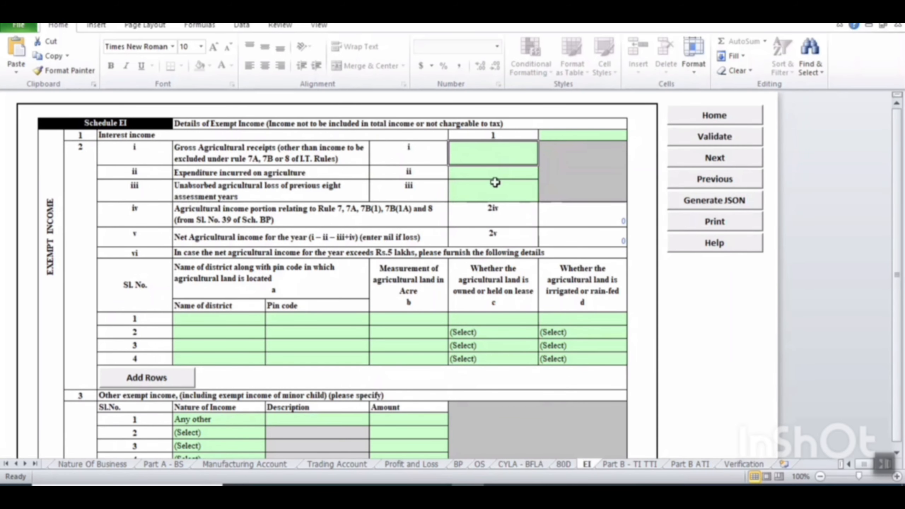
text(451000)
key(Return)
text(125400)
key(Return)
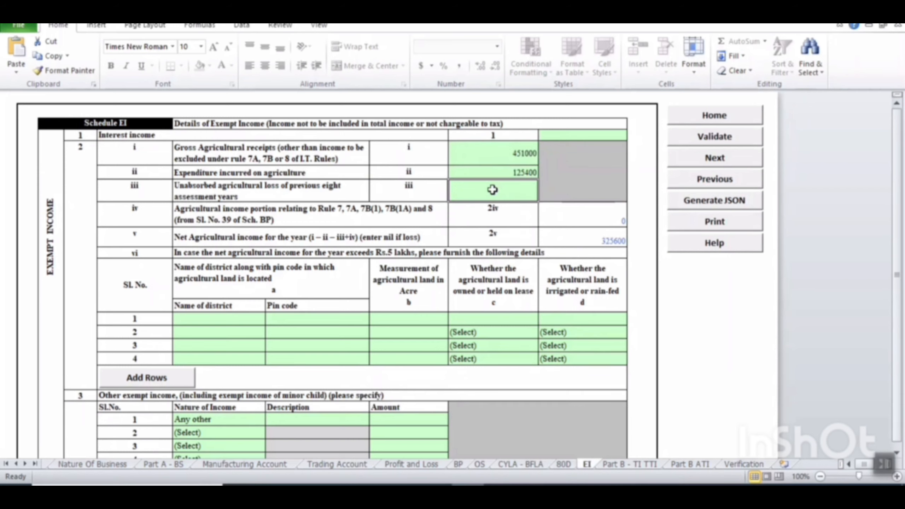
scroll(493, 189, down, 8)
scroll(492, 190, up, 4)
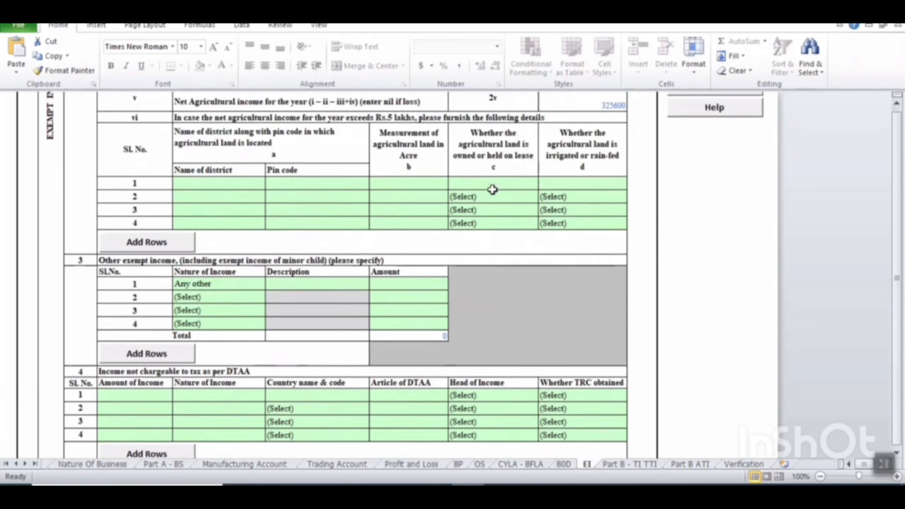
scroll(493, 190, up, 3)
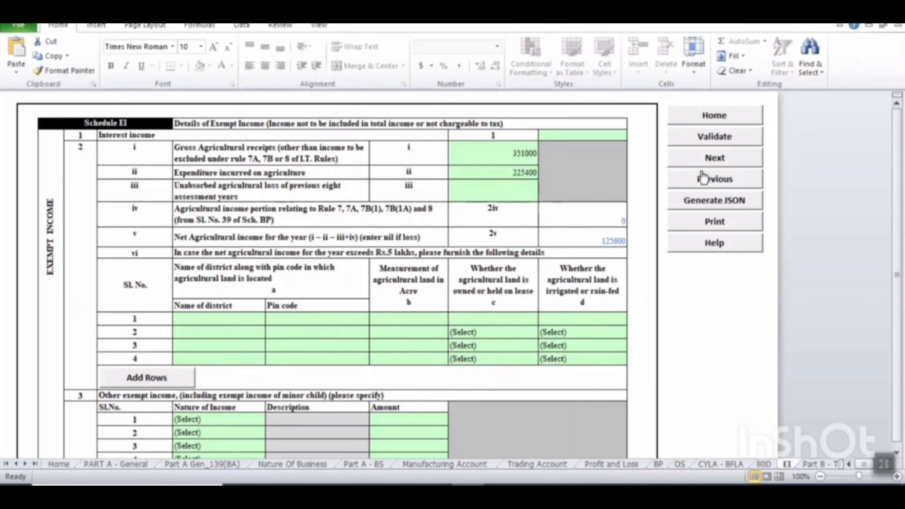
Step: Validate the EI sheet, dismiss its alert, and review the total income computation in Part B - TI TTI
click(703, 138)
click(446, 277)
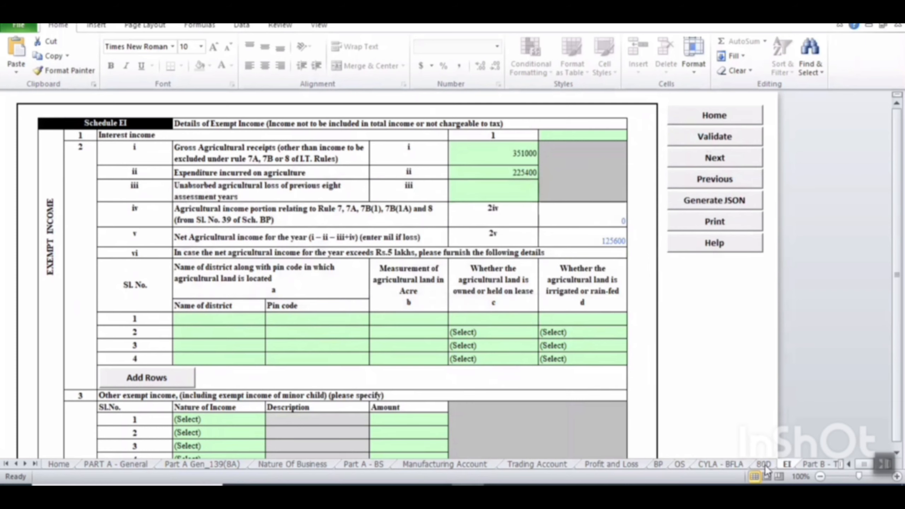
click(804, 465)
scroll(391, 325, down, 3)
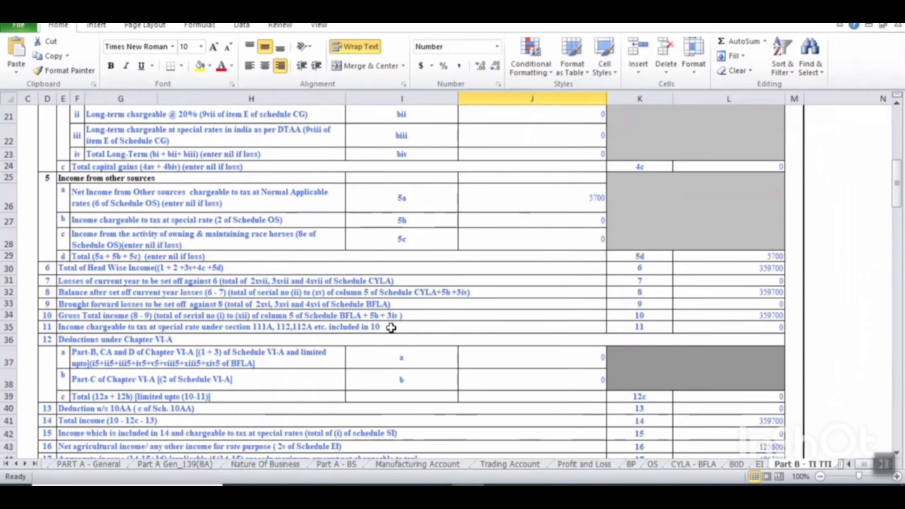
scroll(391, 328, down, 2)
scroll(391, 327, down, 1)
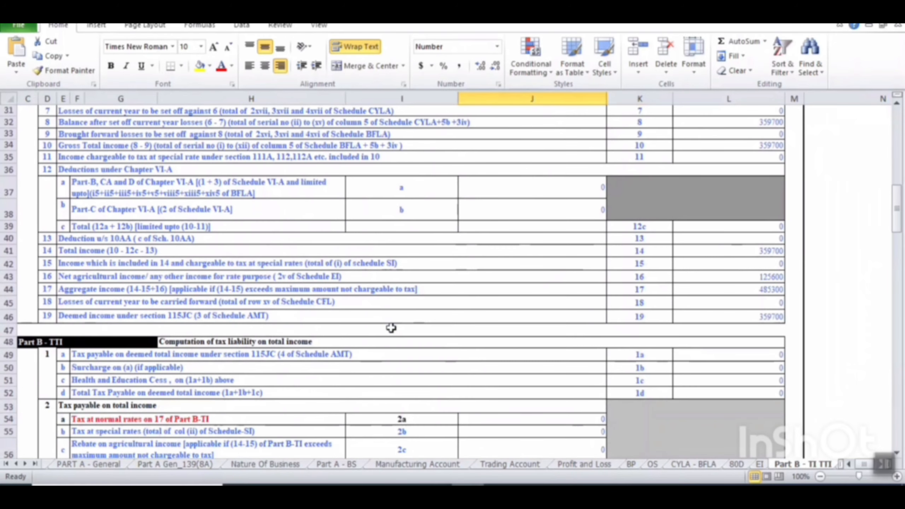
scroll(391, 328, down, 1)
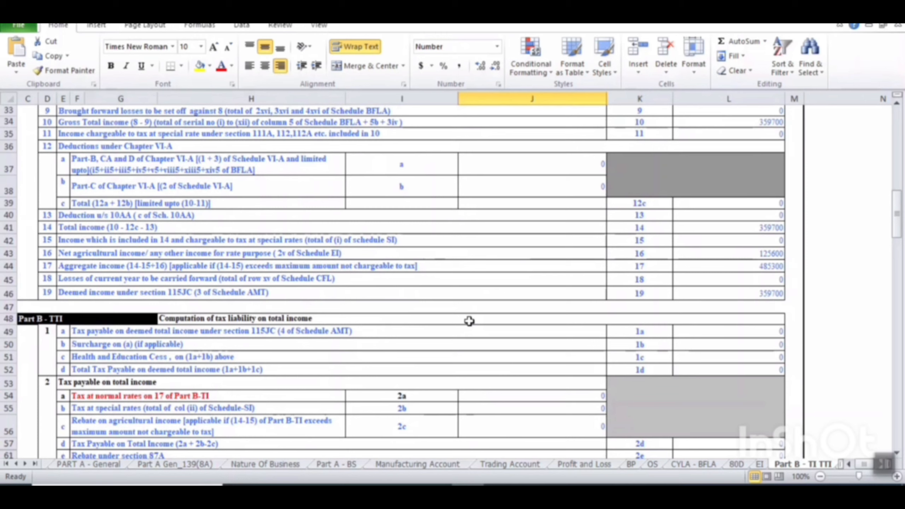
scroll(469, 321, up, 11)
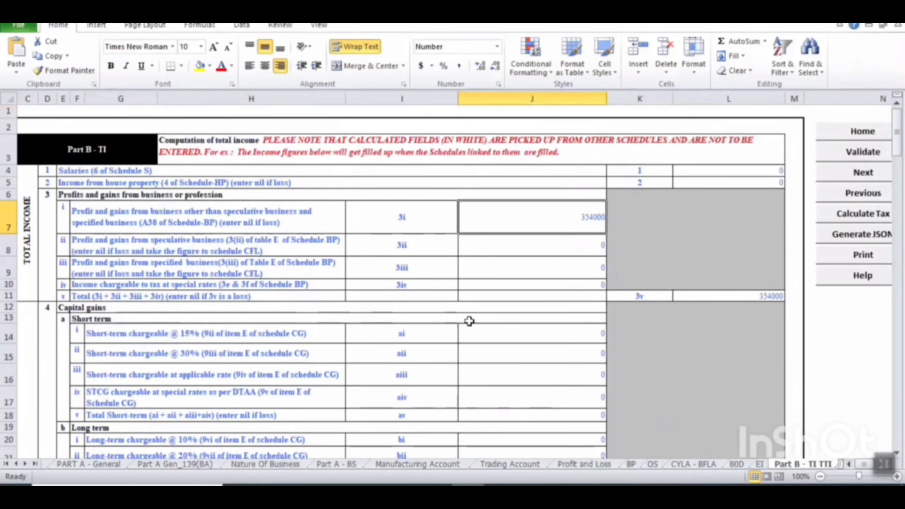
Step: Open Part B ATI and go through the section 140B payment fields for BSR code, date of deposit, challan serial number and amount
click(863, 173)
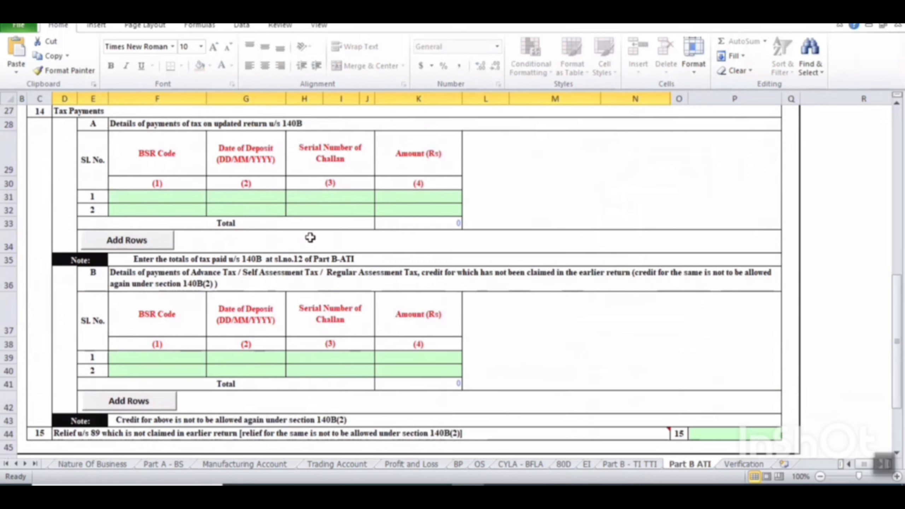
click(175, 196)
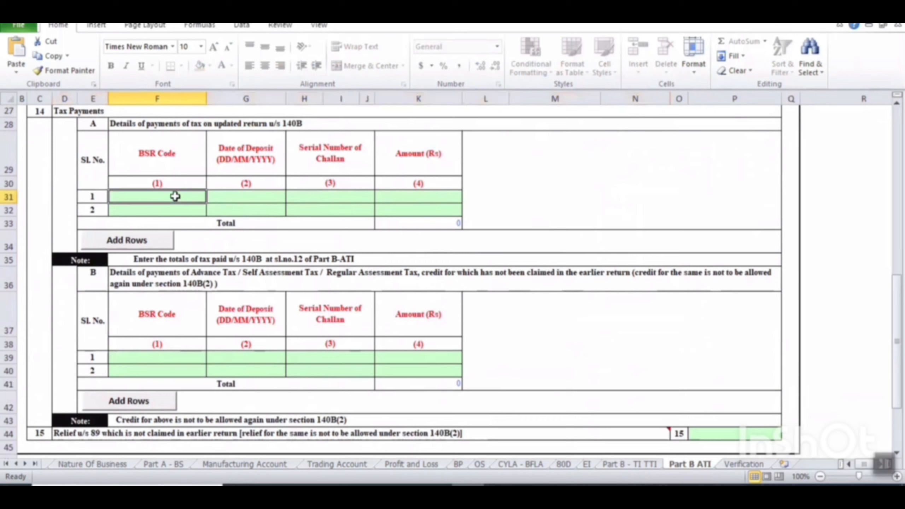
key(Tab)
key(Tab)
key(Tab)
key(shift+Tab)
key(shift+Tab)
key(shift+Tab)
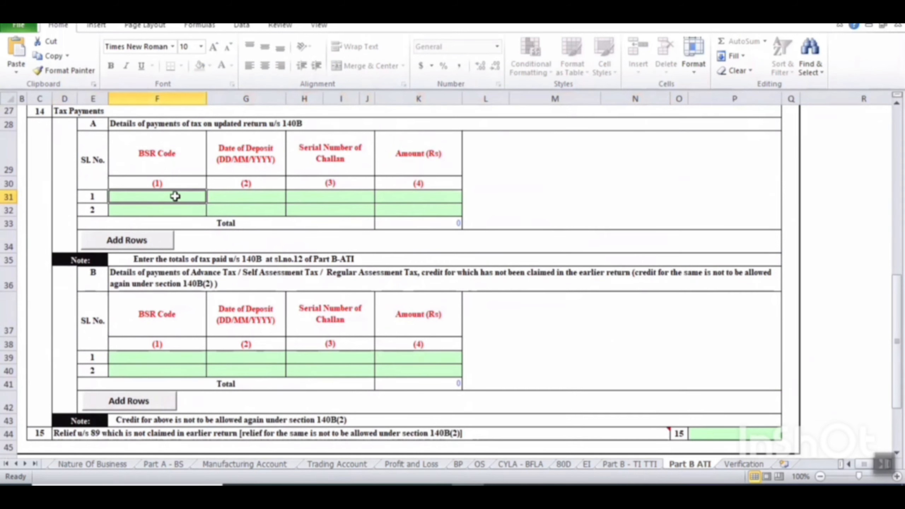
key(Tab)
key(Tab)
key(Tab)
scroll(175, 197, up, 9)
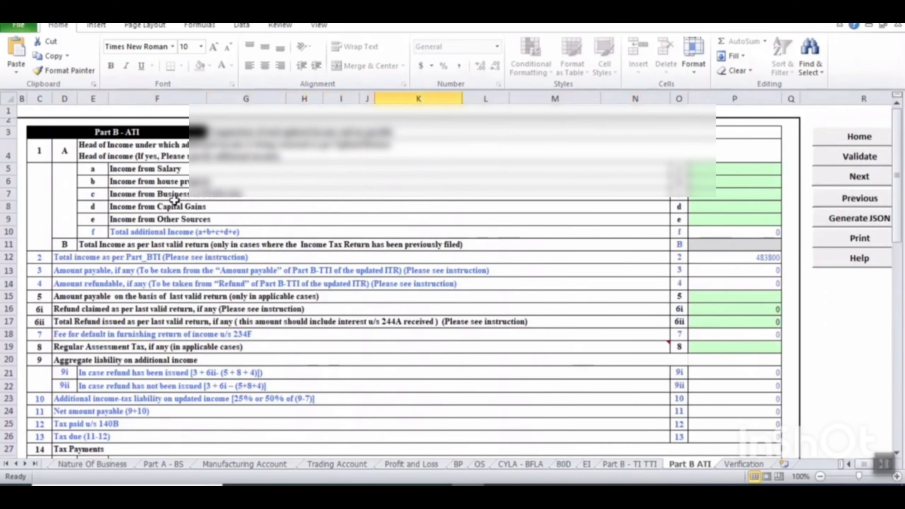
Step: Validate the Part B ATI and Verification sheets, dismissing the alert after each one
click(846, 154)
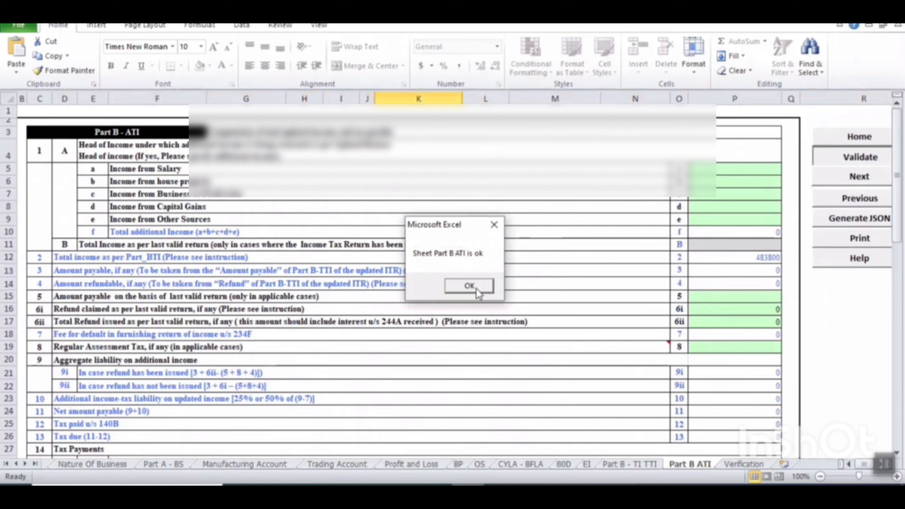
click(476, 285)
click(740, 467)
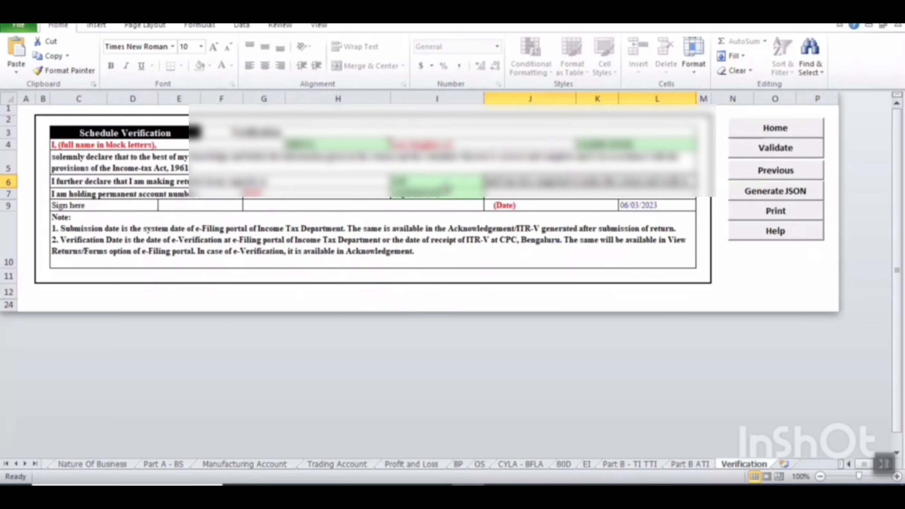
click(770, 150)
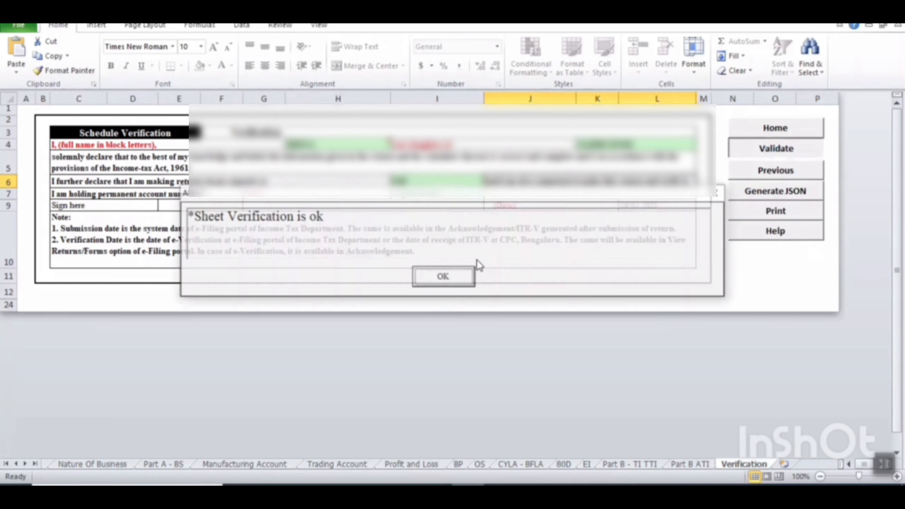
click(446, 277)
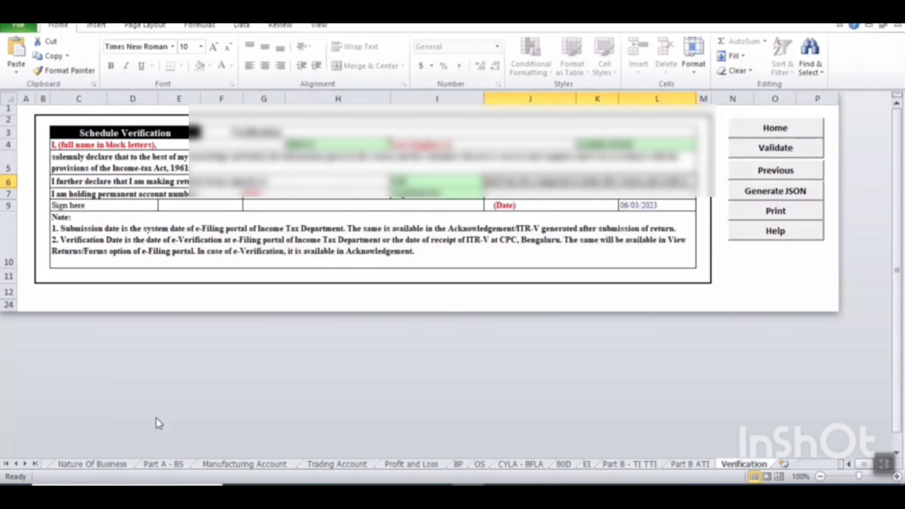
Step: Return to the PART A - General sheet and calculate the tax for the return
click(16, 464)
click(15, 465)
click(15, 464)
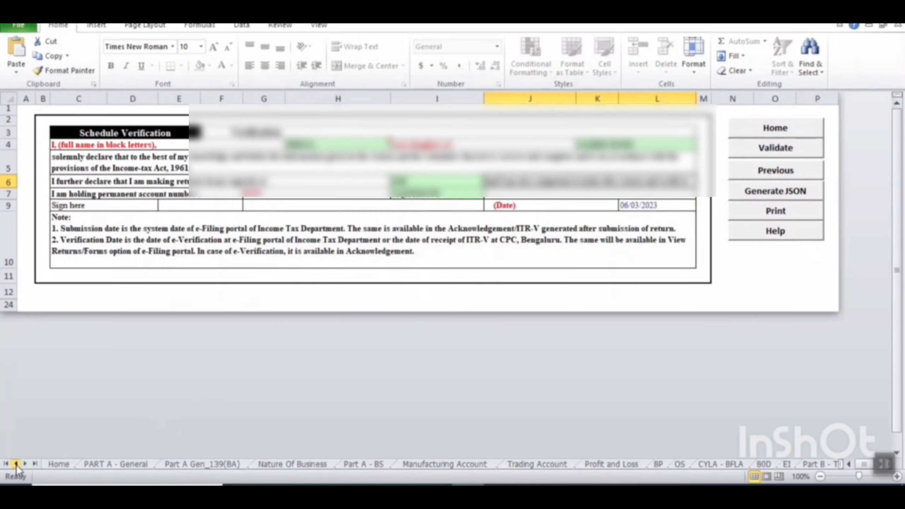
click(129, 462)
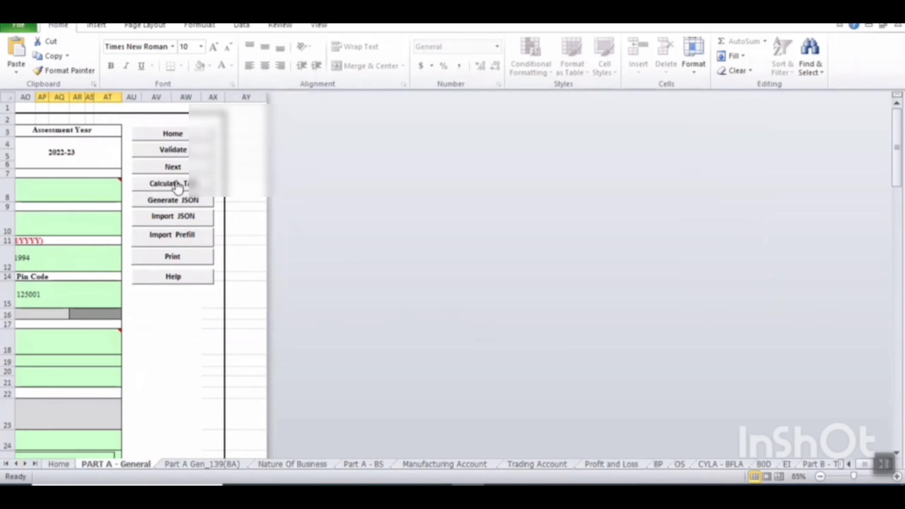
click(176, 181)
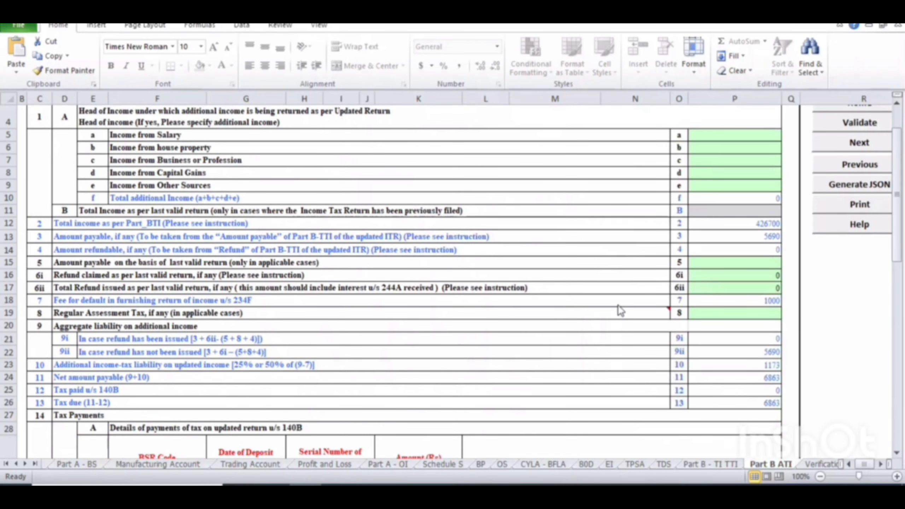
Step: Review the net amount payable and tax due in Part B ATI, ending at the BSR code fields for section 140B payments
scroll(610, 334, down, 3)
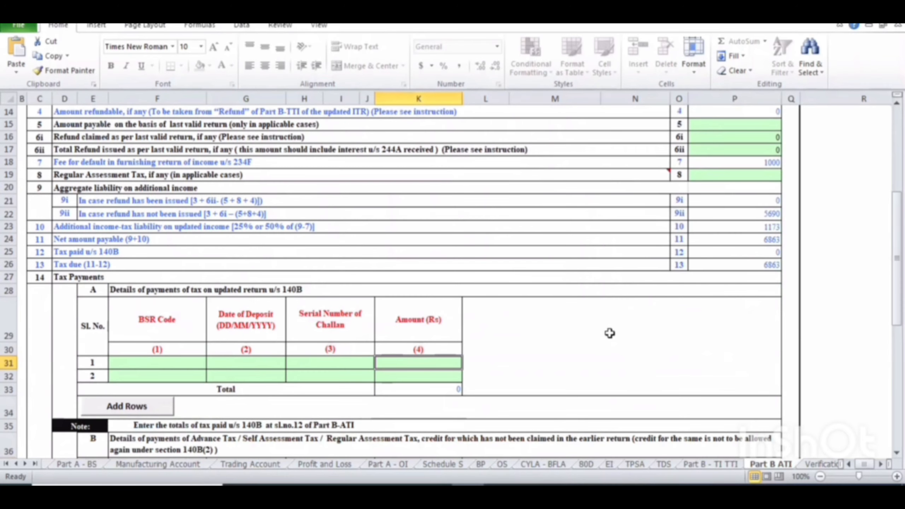
scroll(744, 273, down, 1)
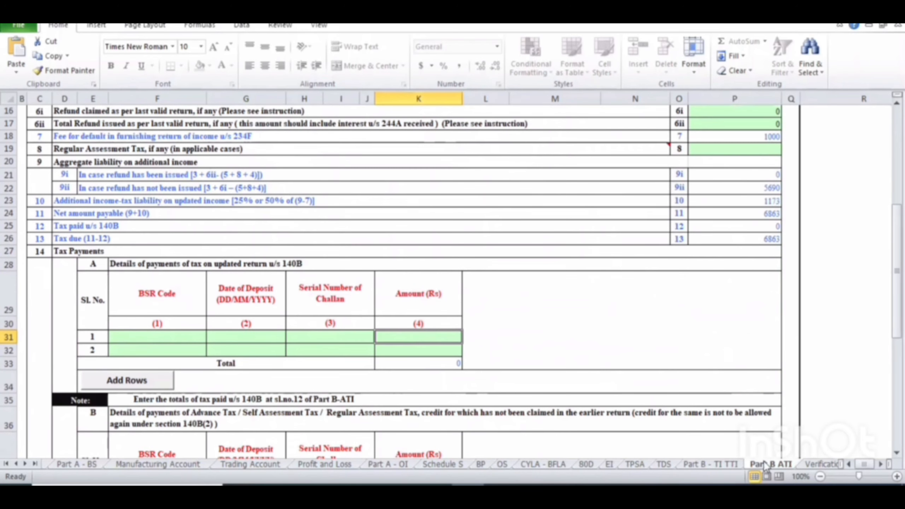
scroll(637, 380, down, 1)
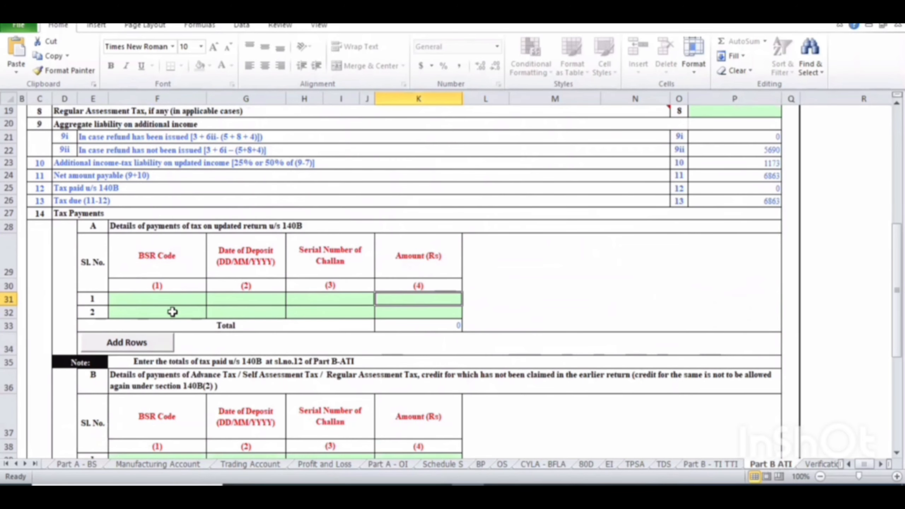
scroll(173, 314, down, 1)
click(162, 264)
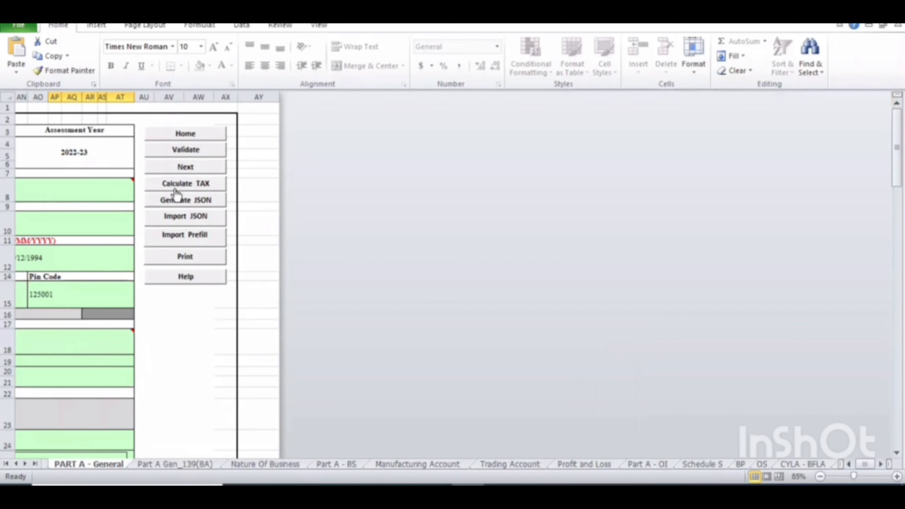
Step: Generate the JSON from PART A - General, save it from the summary sheet to D:\New folder, and dismiss the alerts
click(174, 199)
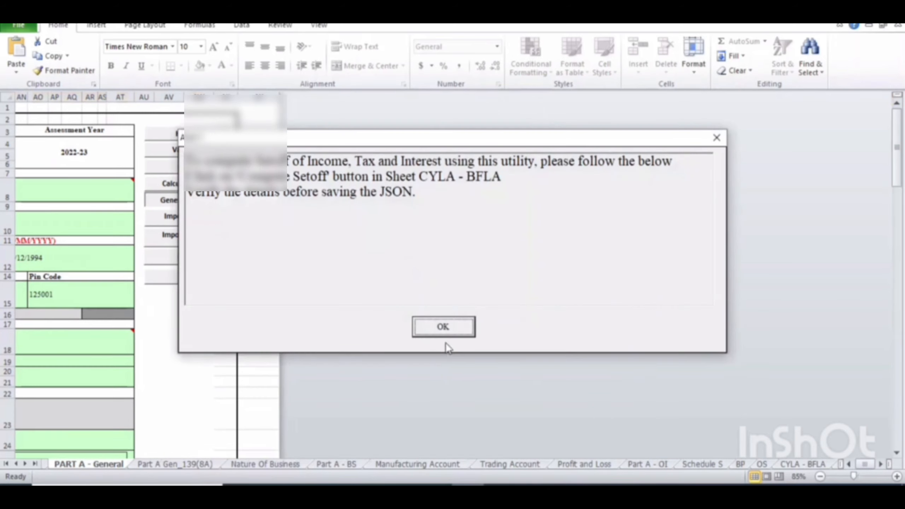
click(444, 327)
click(450, 333)
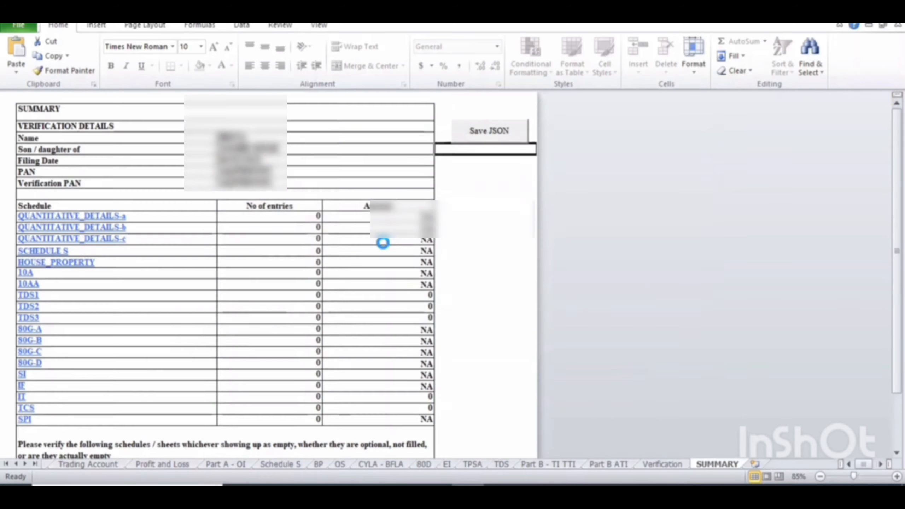
click(444, 278)
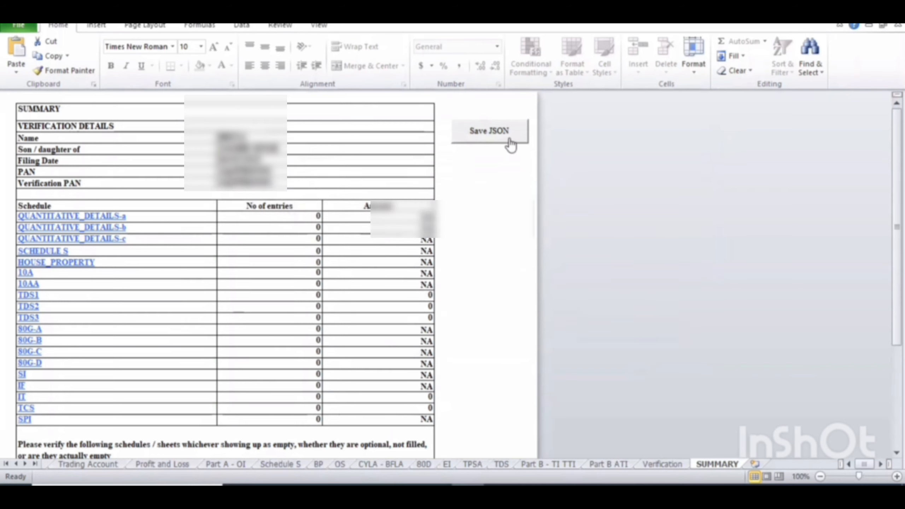
click(509, 138)
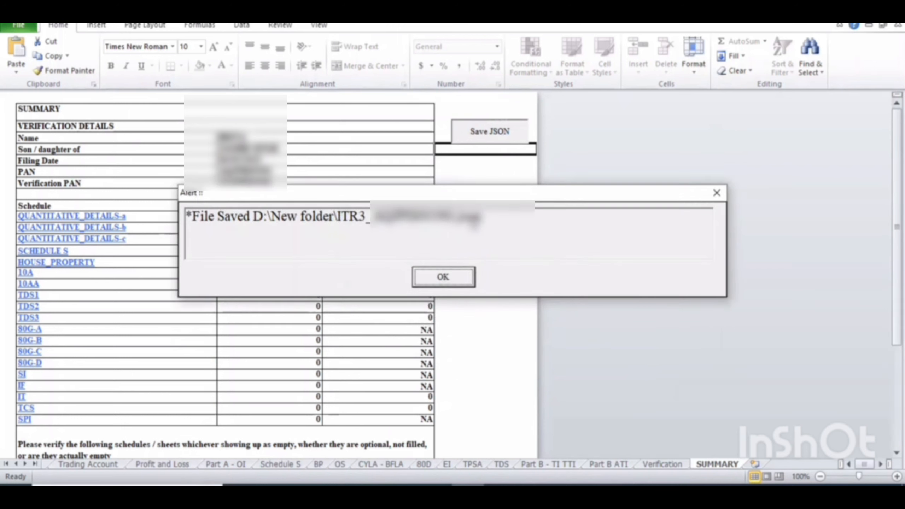
click(449, 281)
click(443, 278)
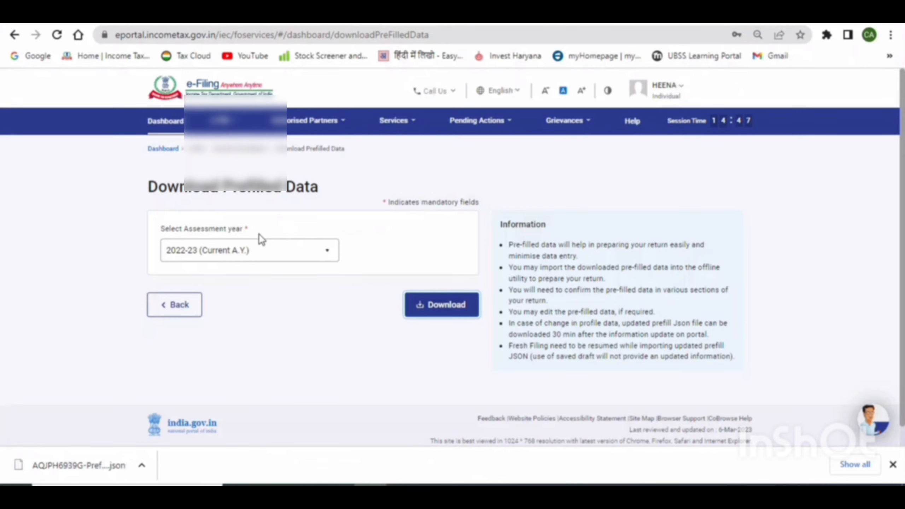
Step: Switch to the income tax e-Filing portal in Chrome and open the File Income Tax Return page
click(240, 120)
mouse_move(276, 157)
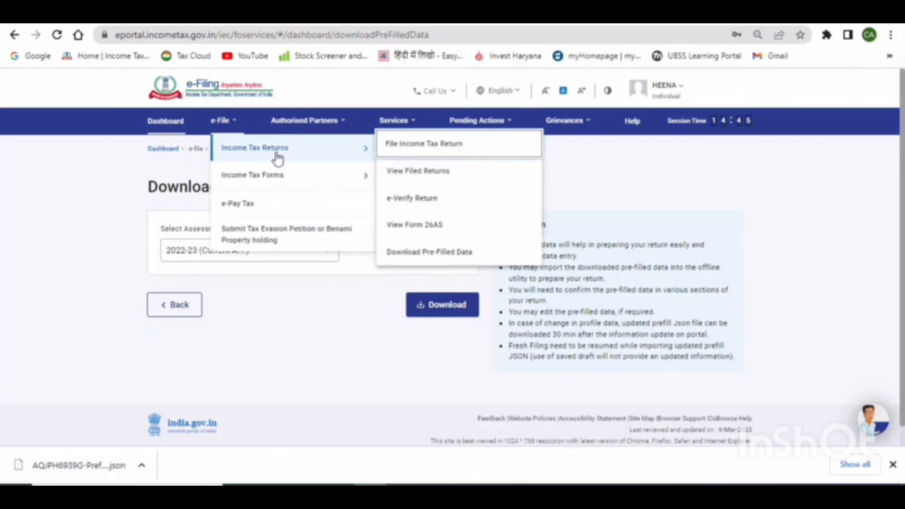
click(398, 151)
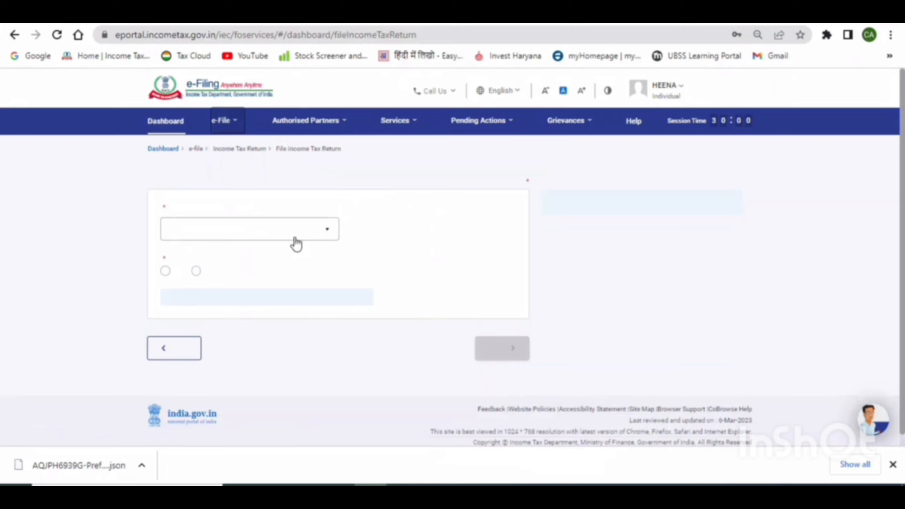
Step: Choose assessment year 2022-23, filing type 139(8A) - Updated Return, No for audit u/s 44AB and ITR-3, and continue to the filing conditions
click(199, 250)
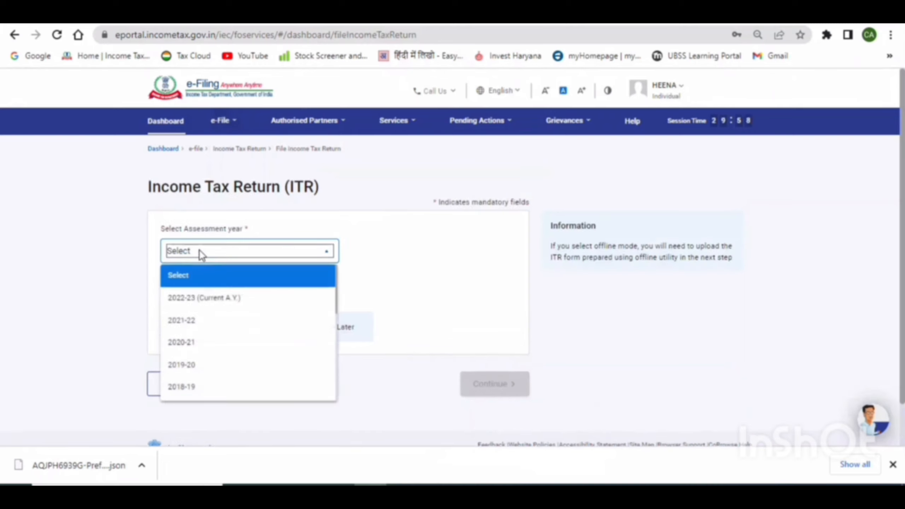
click(205, 298)
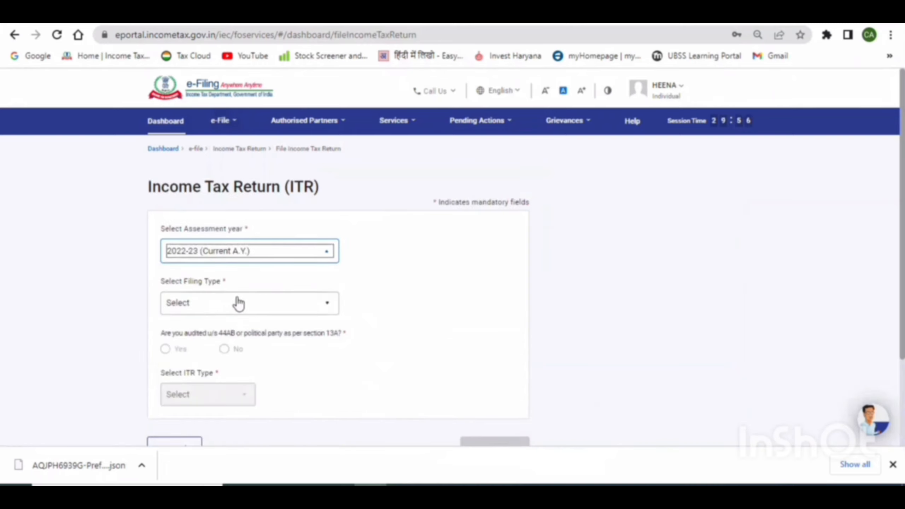
click(237, 301)
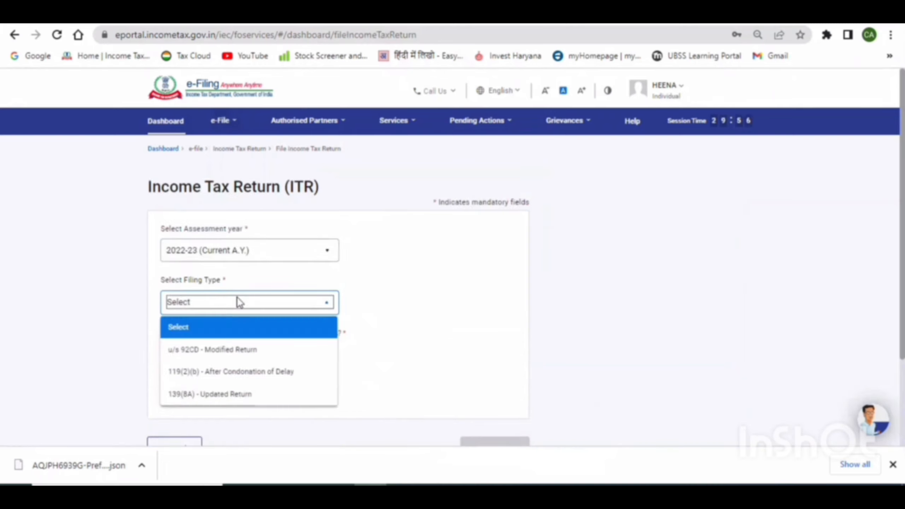
click(211, 394)
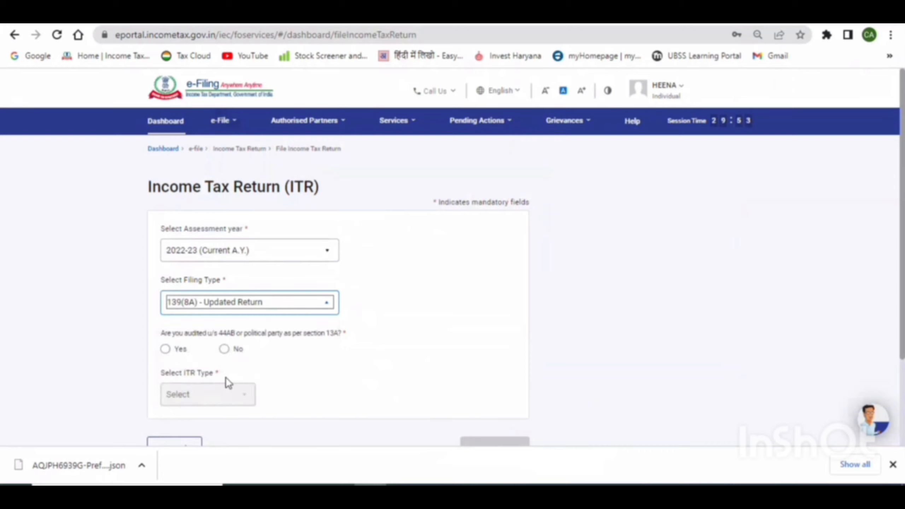
click(225, 348)
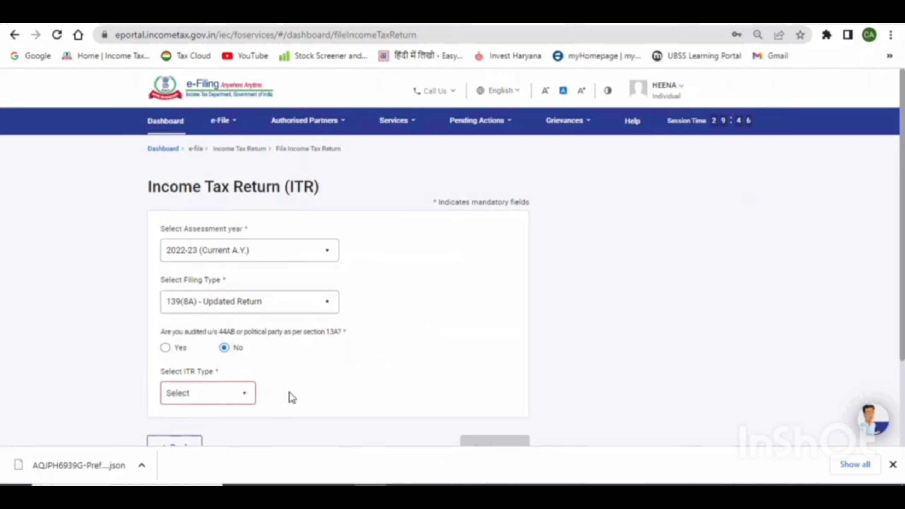
click(218, 403)
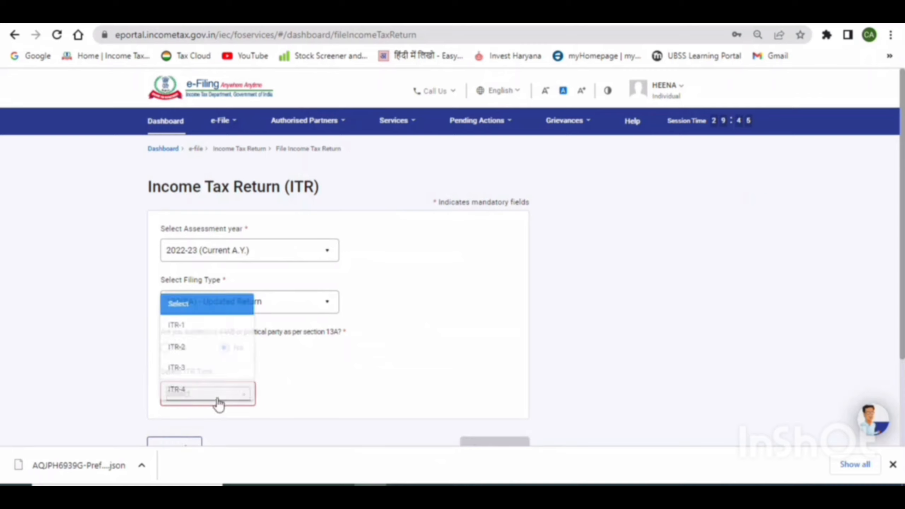
click(201, 372)
click(494, 443)
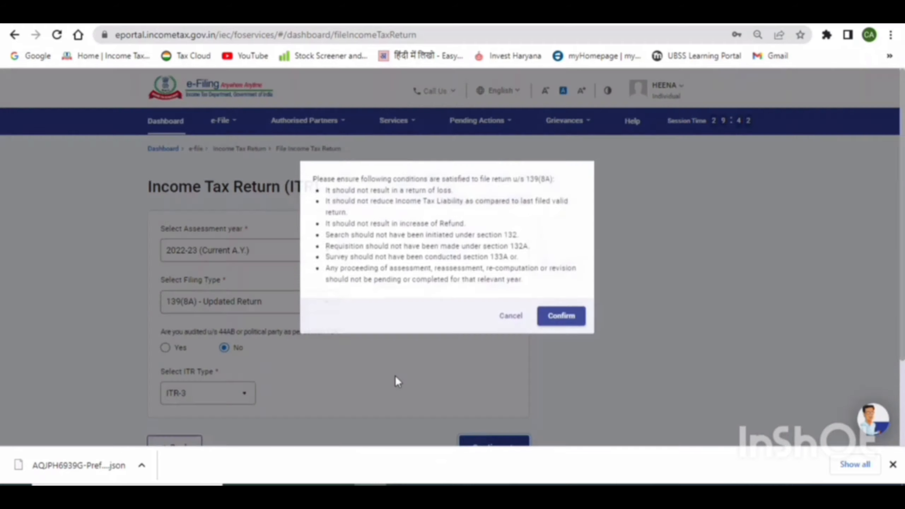